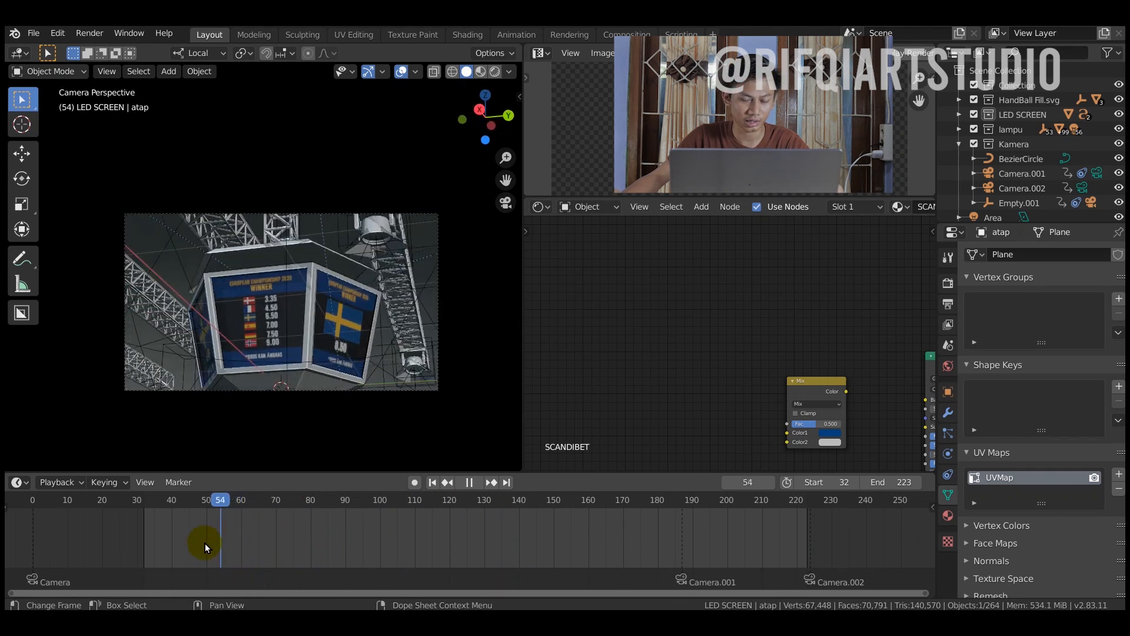
- Stop the playback at frame 32 and isolate the LED screen frame object Cube.001 in local view
left_click_drag(283, 358, 283, 358)
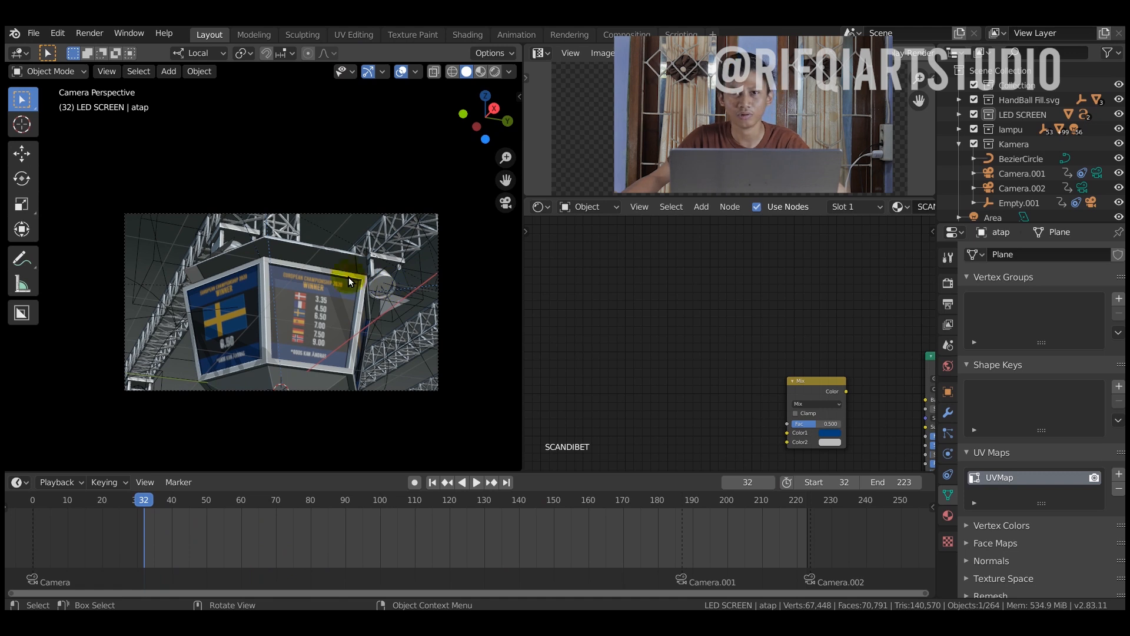
scroll(344, 287, "up", 3)
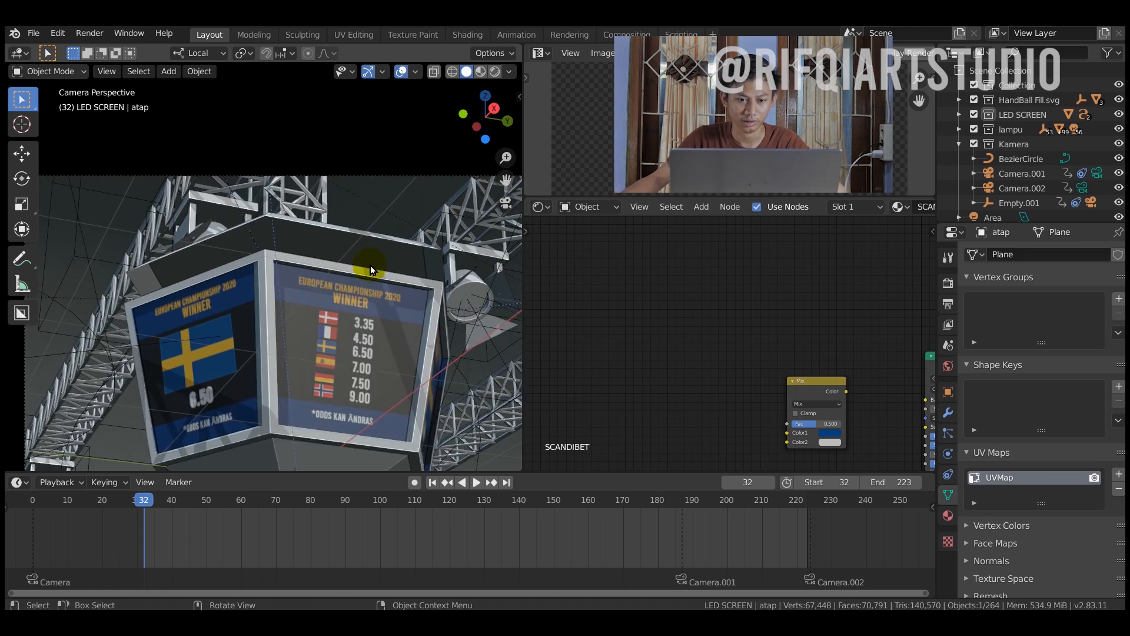
left_click(380, 174)
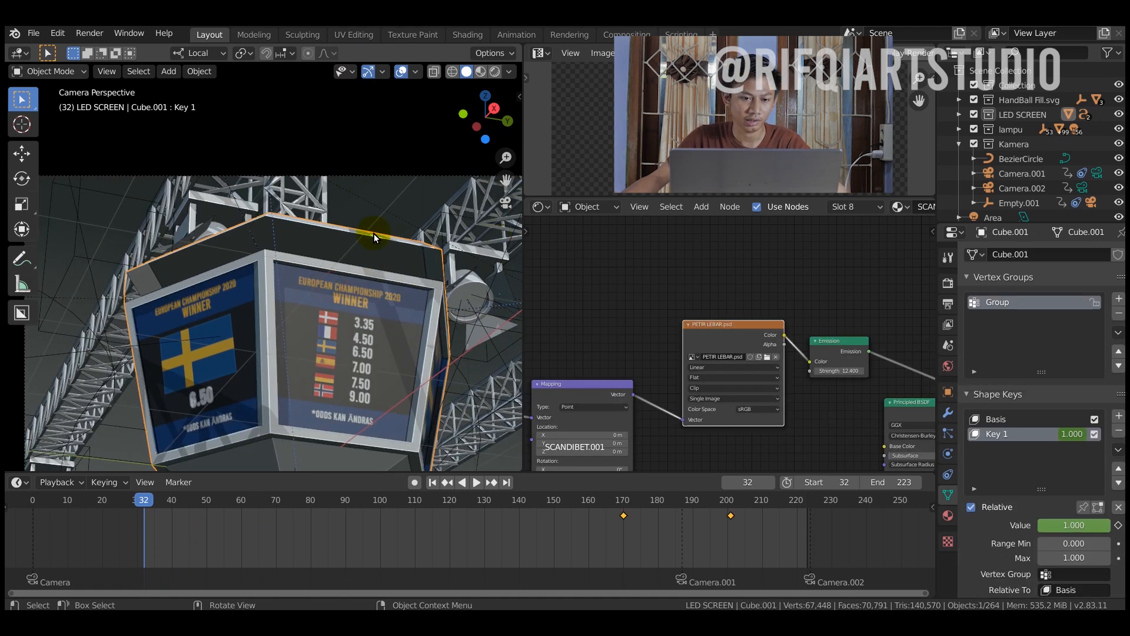
key("KP_Divide")
middle_click_drag(372, 262, 278, 261)
scroll(334, 278, "down", 5)
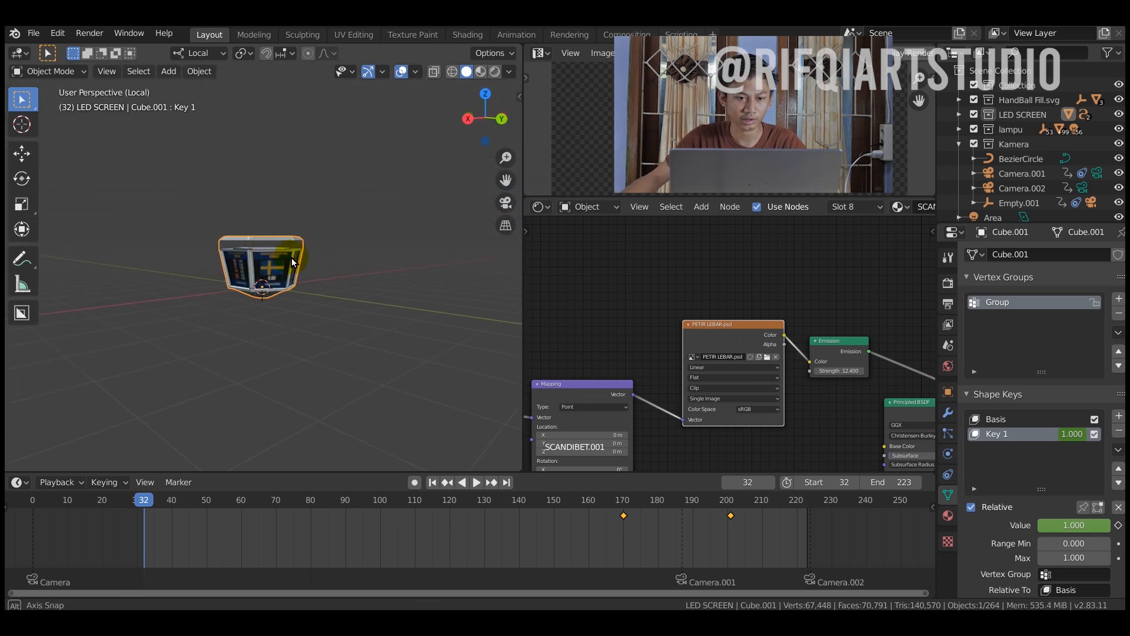
- Add a six-sided cylinder with 1 m radius and 2 m depth and move it along local Y beside the LED screen
key("shift+a")
mouse_move(312, 270)
left_click(404, 340)
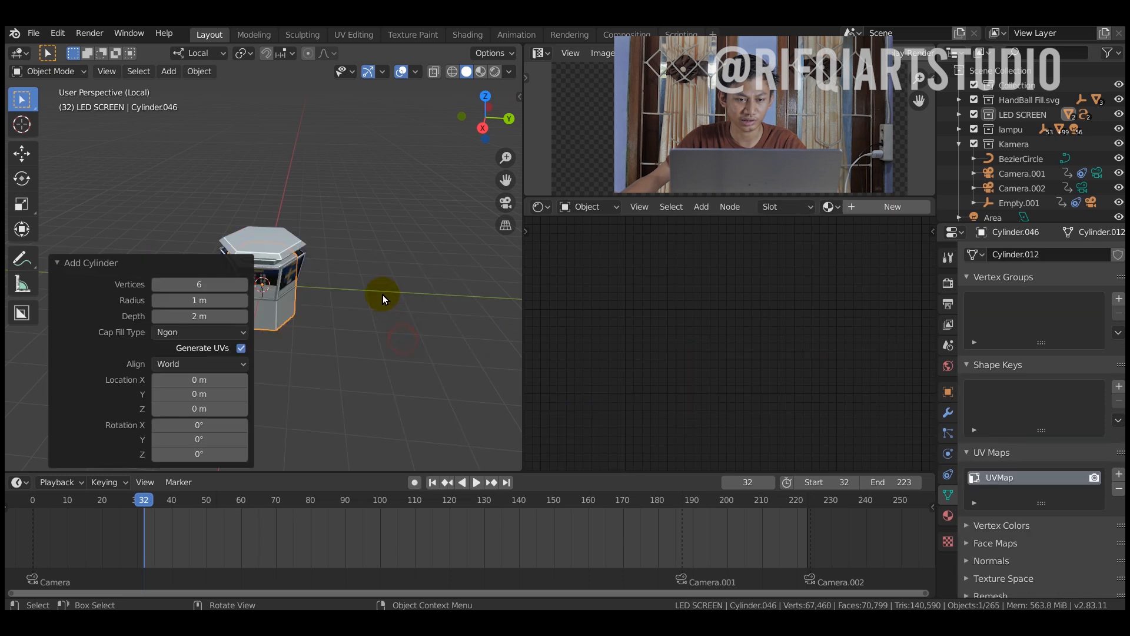
key("g")
key("x")
key("x")
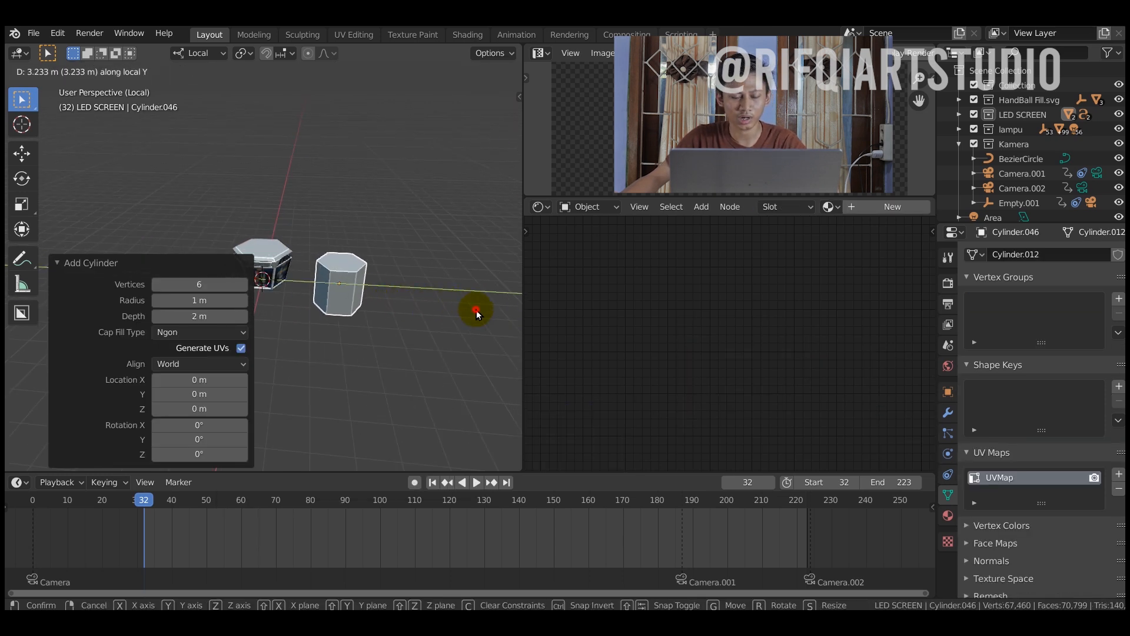
left_click(387, 303)
- Extrude the hexagonal cylinder's bottom face downward and scale it by 0.558 to form a tapered base
middle_click_drag(388, 302, 429, 328)
key("Tab")
key("g")
key("z")
left_click(418, 325)
key("e")
left_click(425, 367)
key("s")
left_click(432, 382)
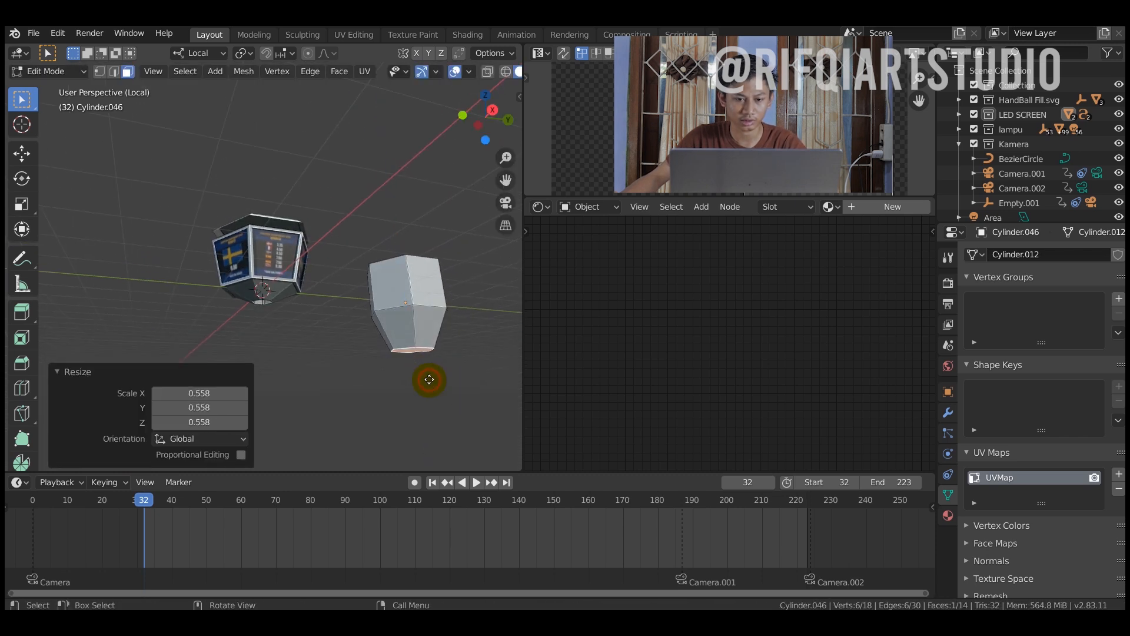
- Raise the tapered base's end face to shorten the taper and resize the face
key("e")
left_click(432, 358)
key("s")
left_click(456, 362)
- Inset the bottom face, scale the inset by 1.197, and extrude it about 0.62 m into the body as a recess
key("i")
left_click(477, 348)
key("s")
left_click(492, 351)
key("e")
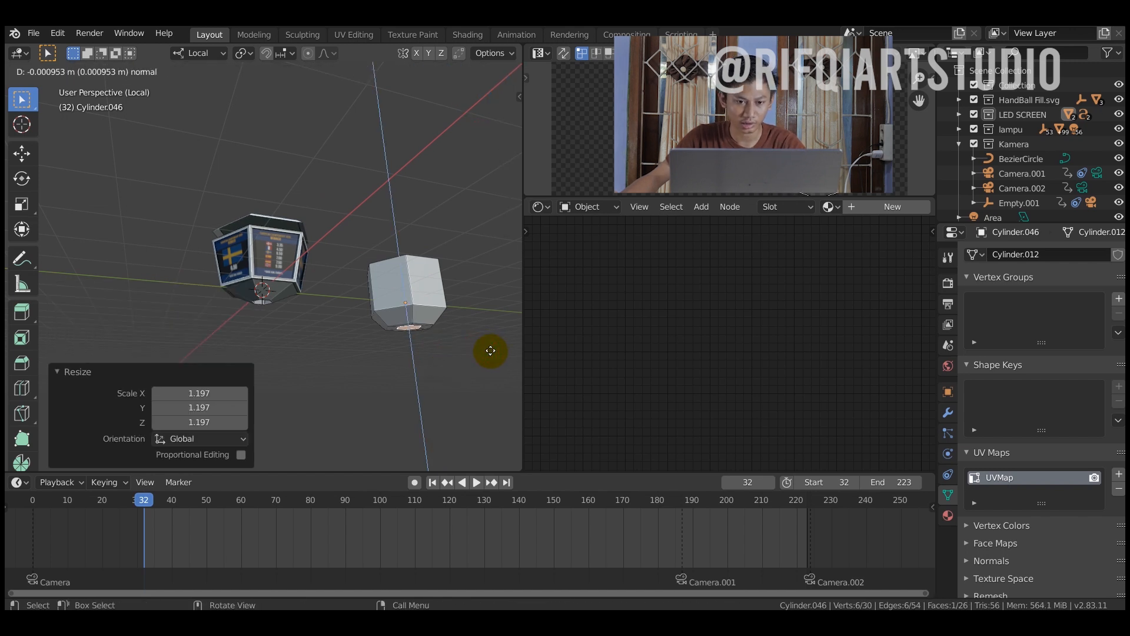
left_click(485, 325)
middle_click_drag(469, 331, 11, 259)
scroll(435, 313, "up", 5)
middle_click_drag(260, 330, 323, 281)
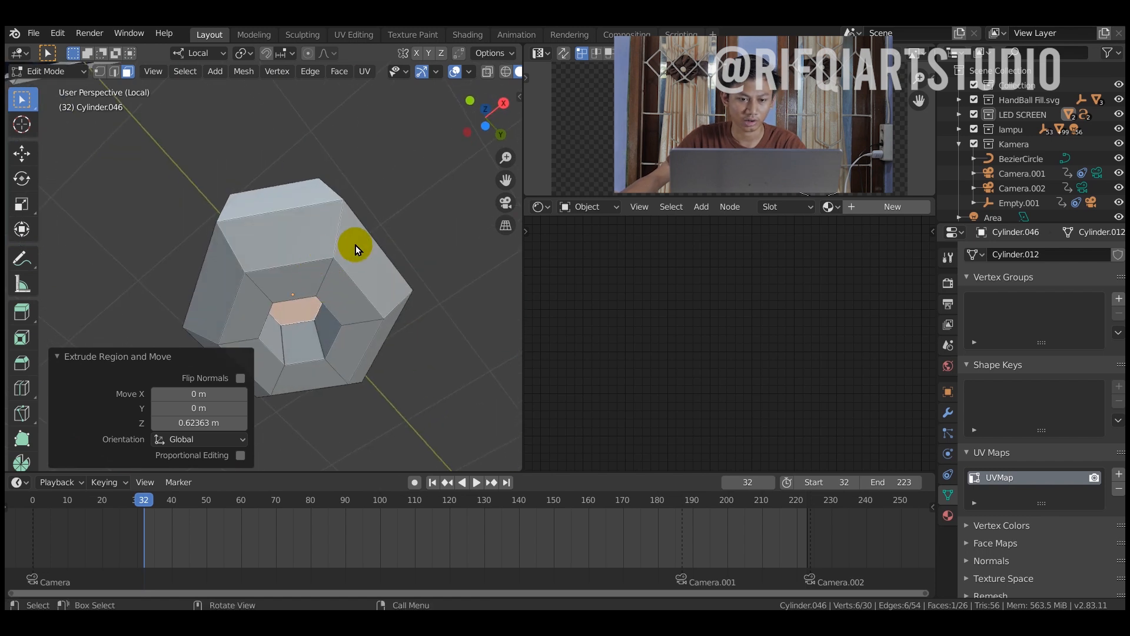
key("Tab")
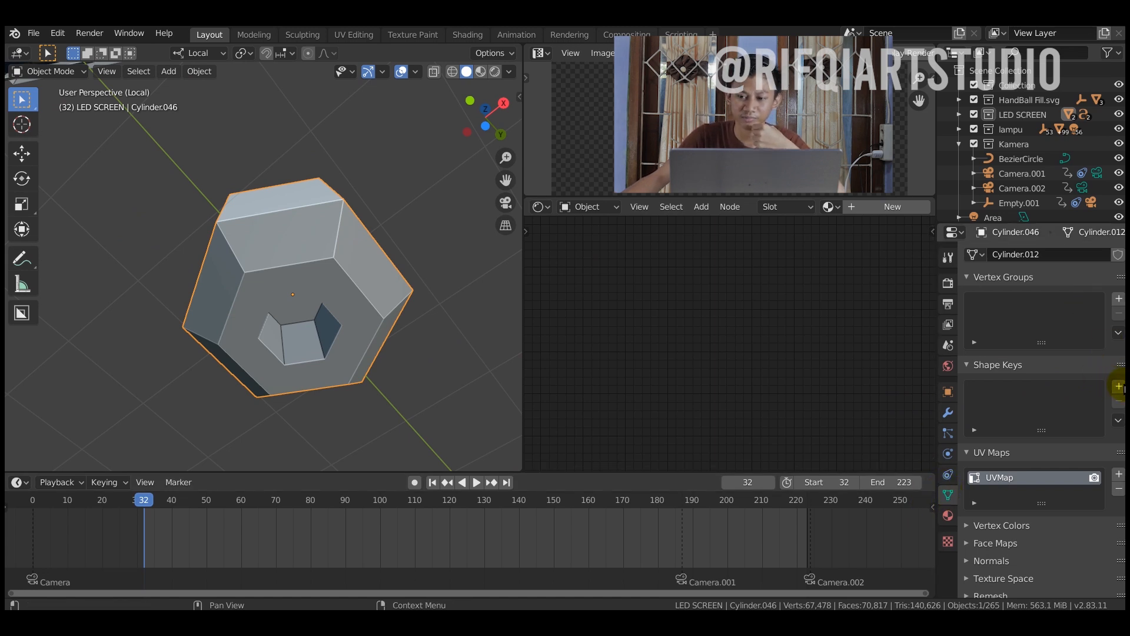
- Add the Basis and Key 1 shape keys to the hexagonal cylinder
left_click(1119, 387)
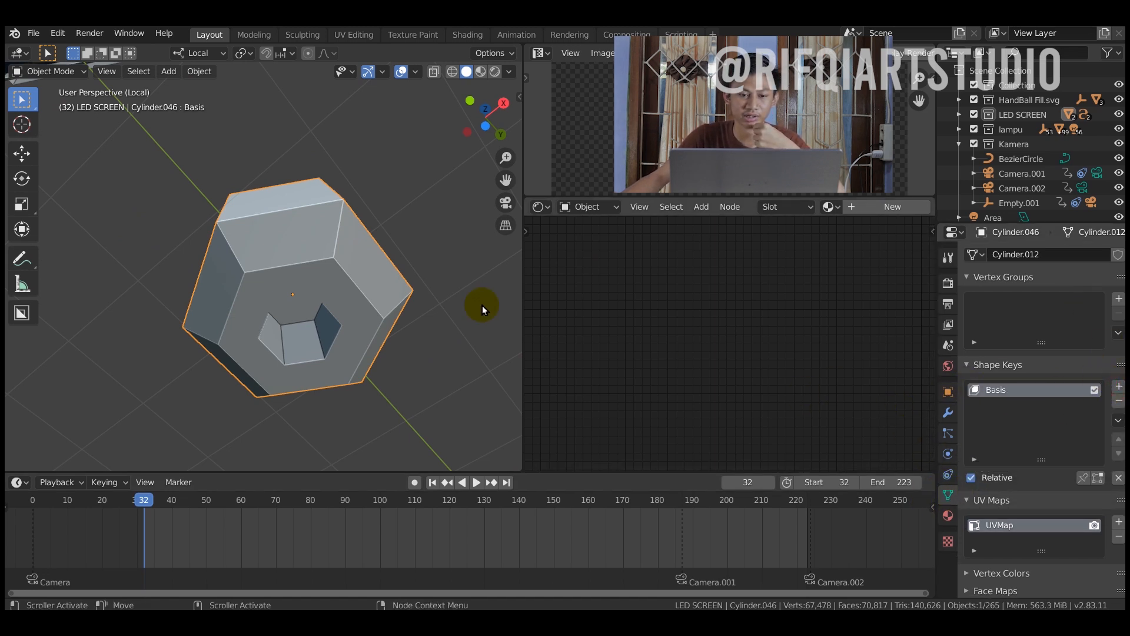
mouse_move(291, 263)
middle_mouse_down()
mouse_move(277, 304)
mouse_move(320, 324)
mouse_move(302, 351)
mouse_move(292, 351)
mouse_move(301, 312)
mouse_move(281, 268)
middle_mouse_up()
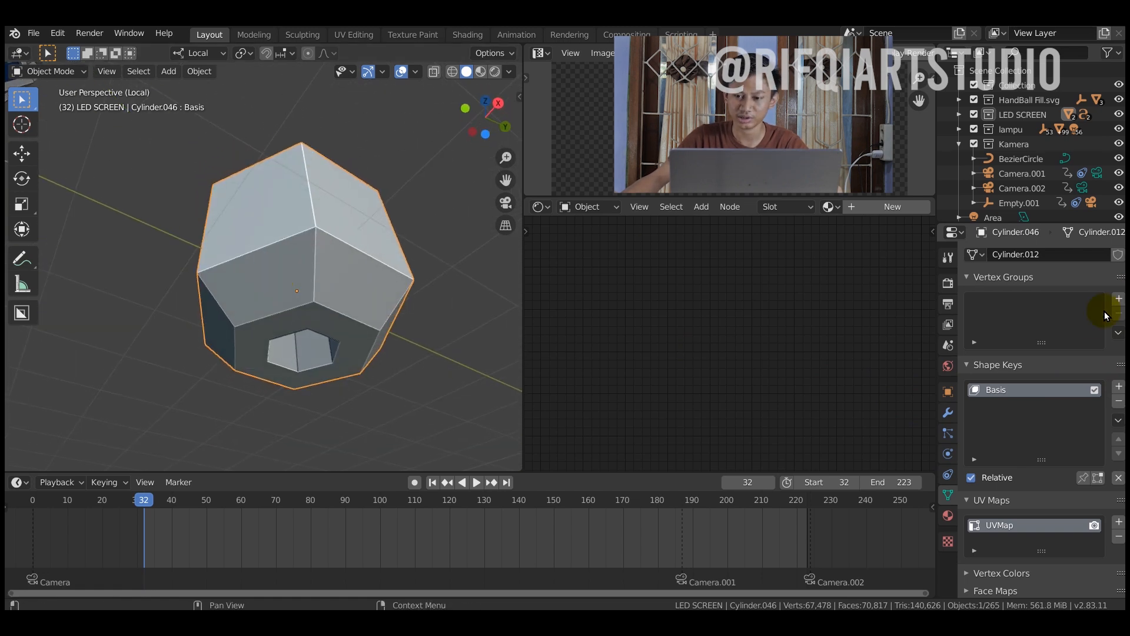
left_click(1119, 387)
- In Key 1, scale the ring of faces around the bottom recess by 2.006 and set the key's value to 1.000
key("Tab")
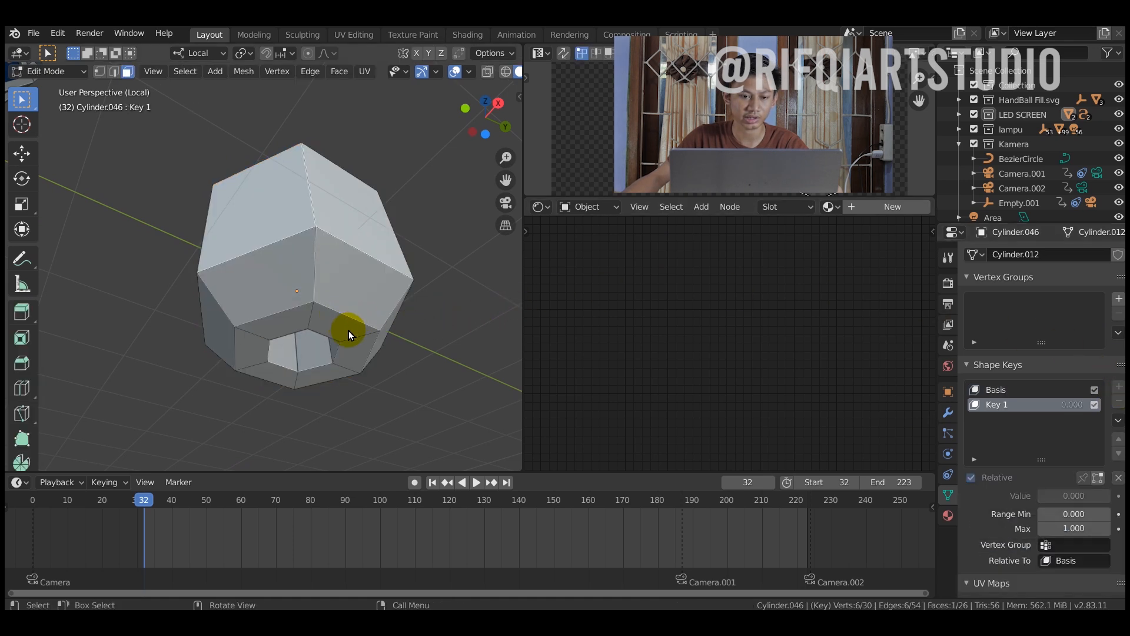
left_click(354, 339, "alt")
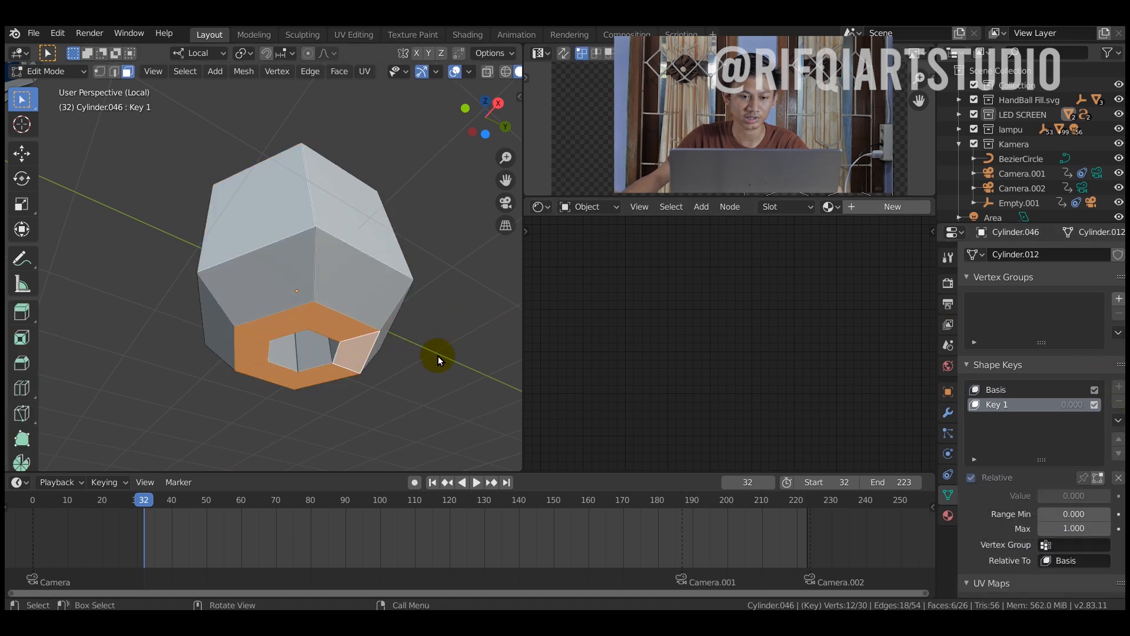
key("s")
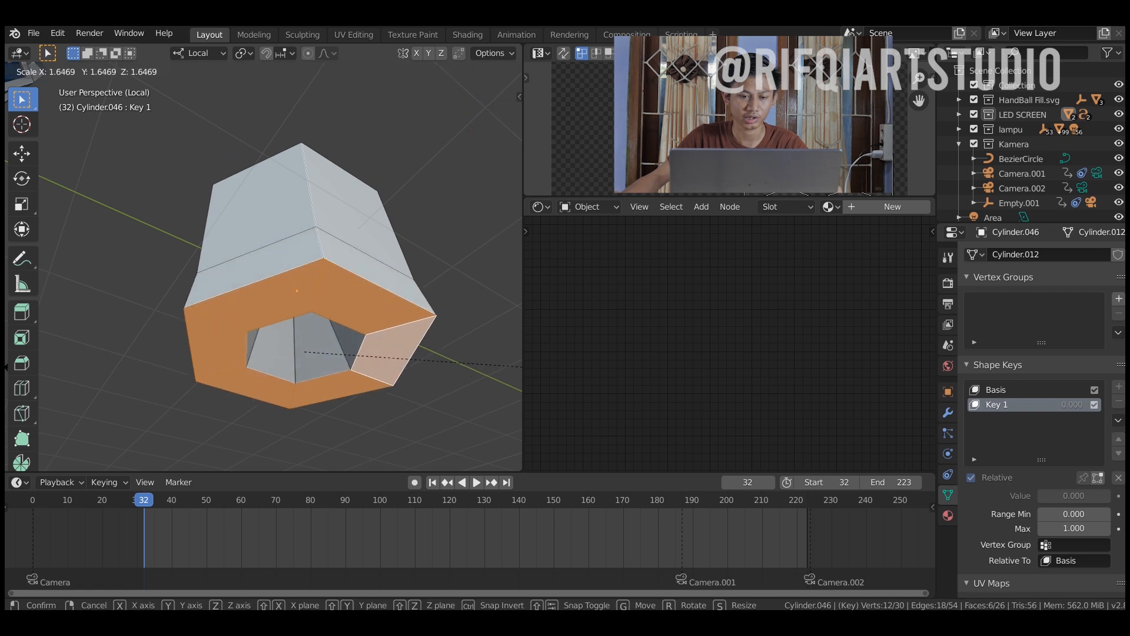
left_click(63, 366)
middle_click_drag(373, 228, 426, 312)
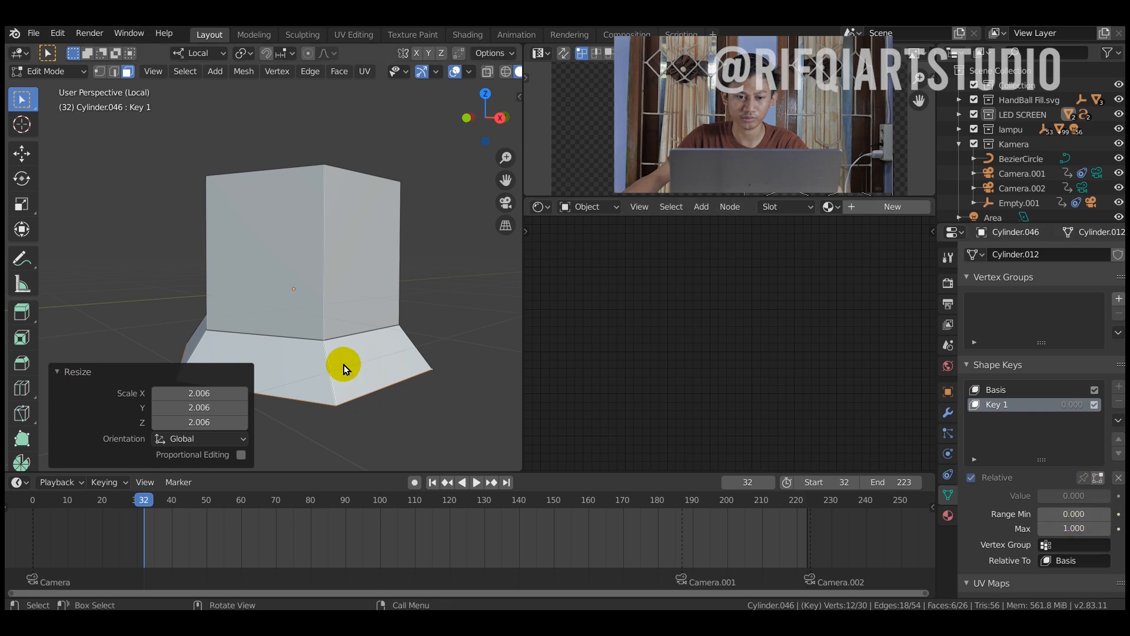
key("Tab")
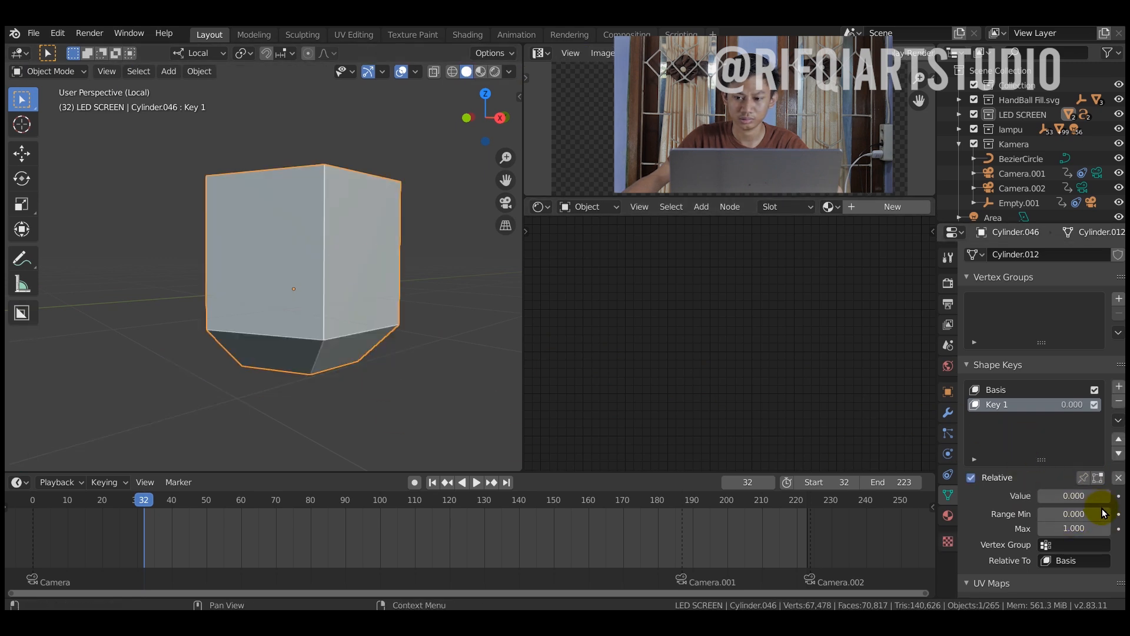
left_click_drag(1056, 495, 1113, 496)
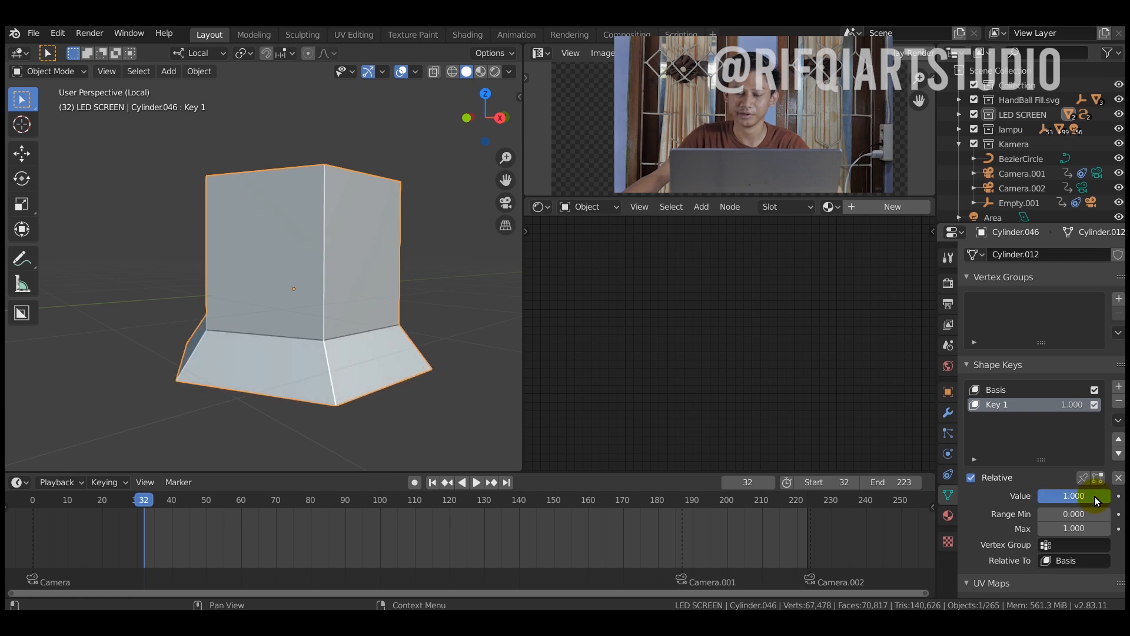
- Delete the hexagonal demonstration cylinder
scroll(340, 210, "down", 6)
key("x")
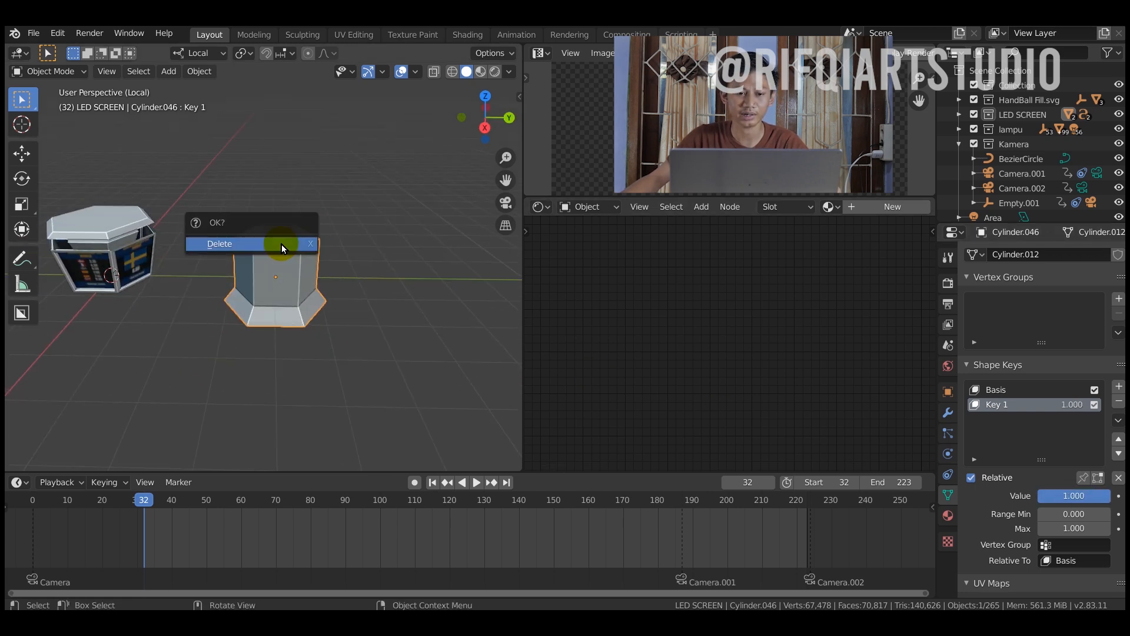
left_click(281, 245)
- Add a 2 m cube at the world origin and isolate it in local view
middle_click_drag(242, 294, 234, 202)
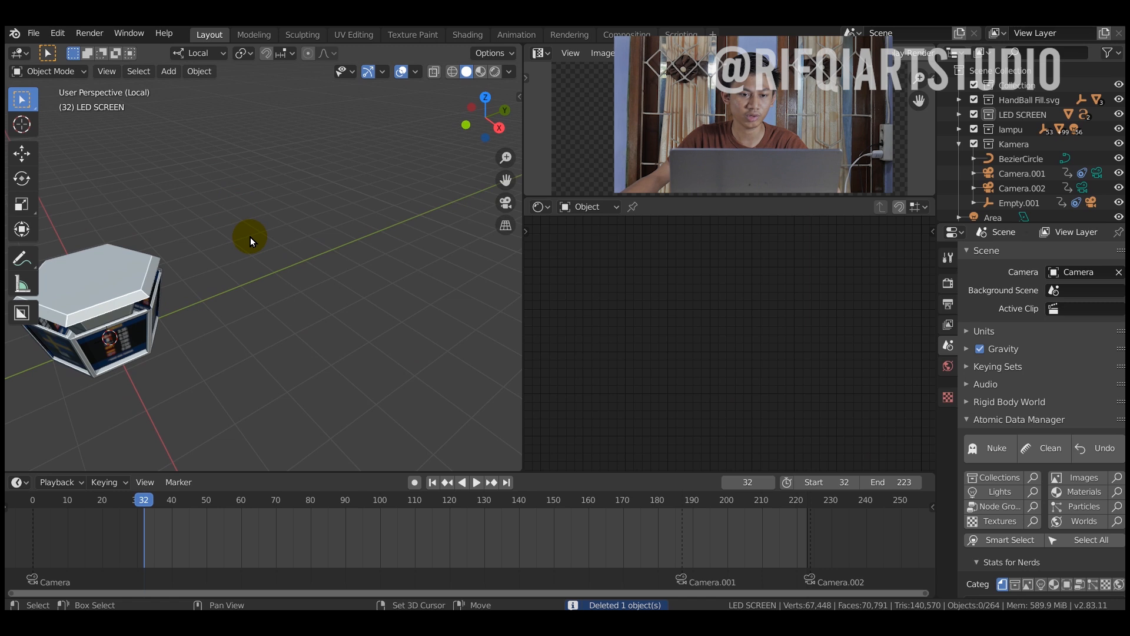
key("shift+a")
mouse_move(250, 236)
left_click(337, 262)
scroll(388, 255, "down", 5)
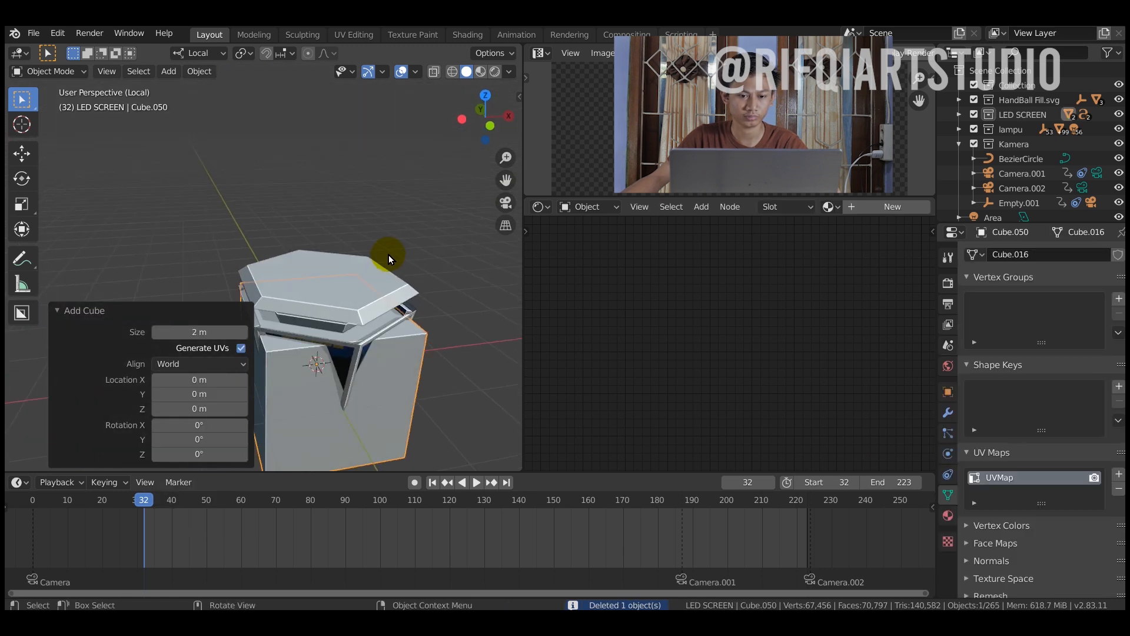
key("KP_0")
key("KP_Divide")
scroll(388, 277, "down", 6)
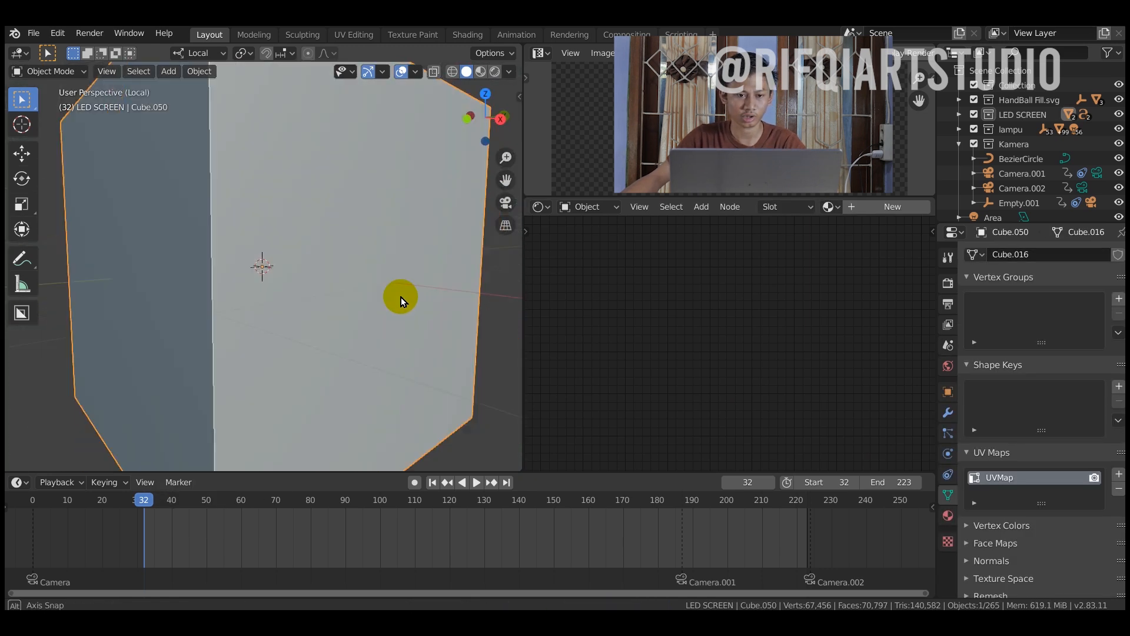
middle_click_drag(373, 285, 405, 302)
- Stretch the cube's mesh along its X axis by 13.391 and again by 1.511 into a long beam
key("Tab")
key("s")
key("x")
key("x")
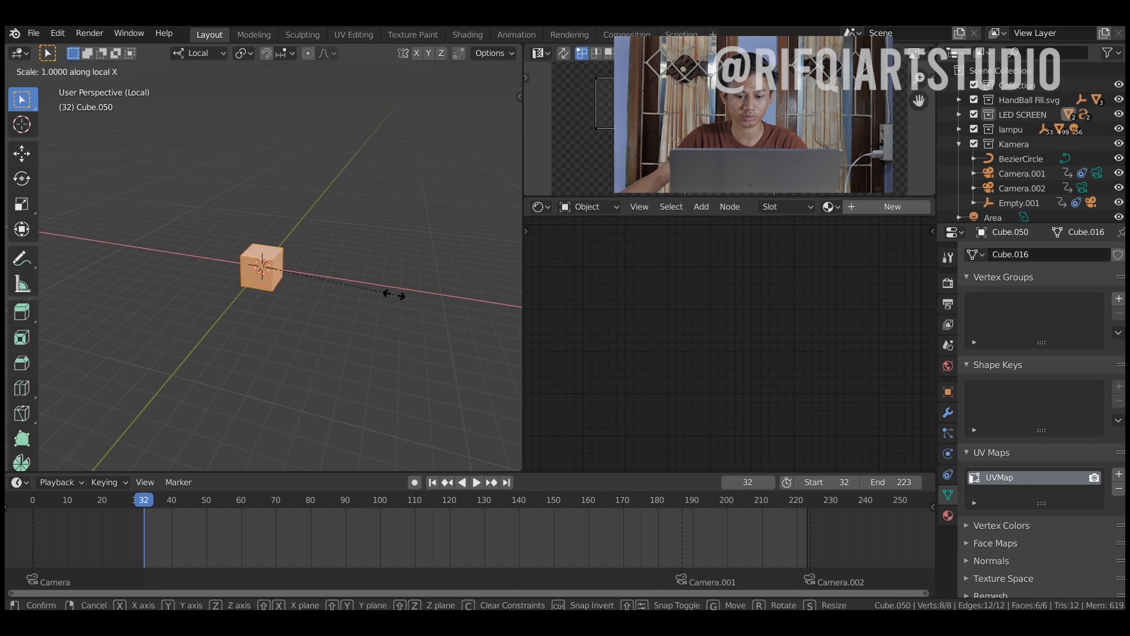
left_click(505, 444)
key("s")
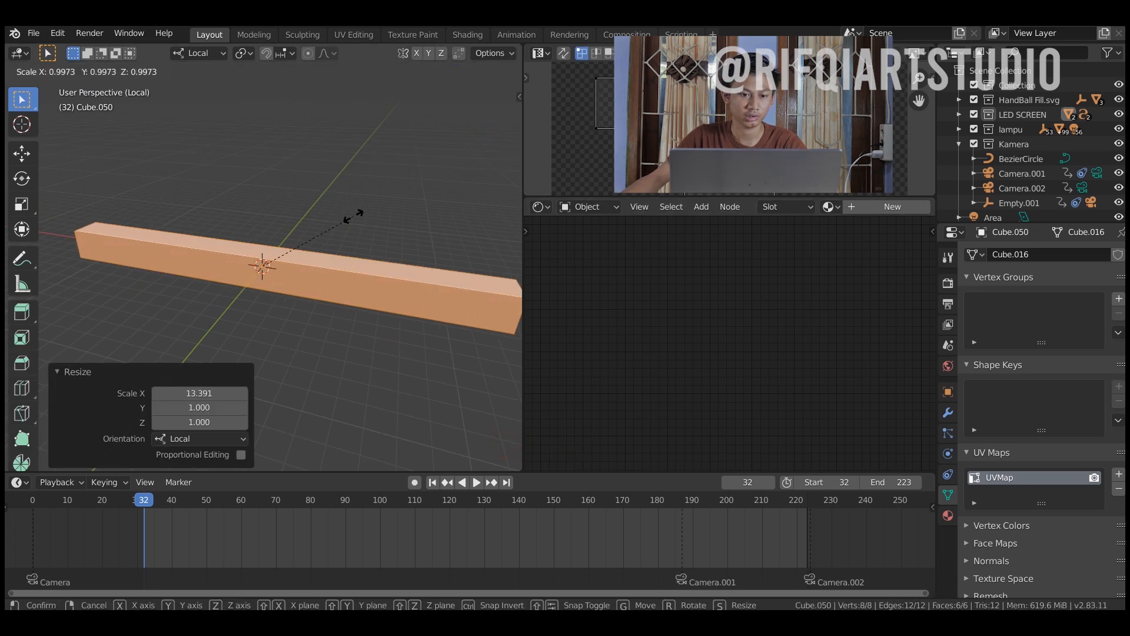
key("x")
left_click(414, 225)
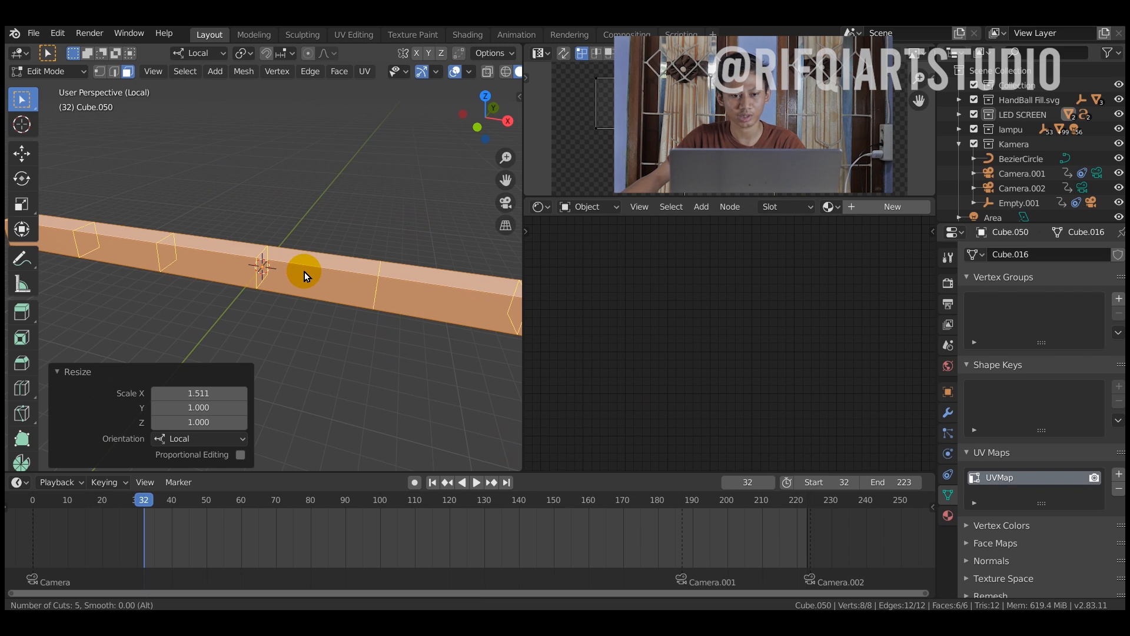
- Divide the beam along its length with 10 evenly spaced loop cuts
left_click(302, 276)
right_click(299, 271)
scroll(298, 239, "down", 5)
middle_click_drag(300, 225, 385, 253)
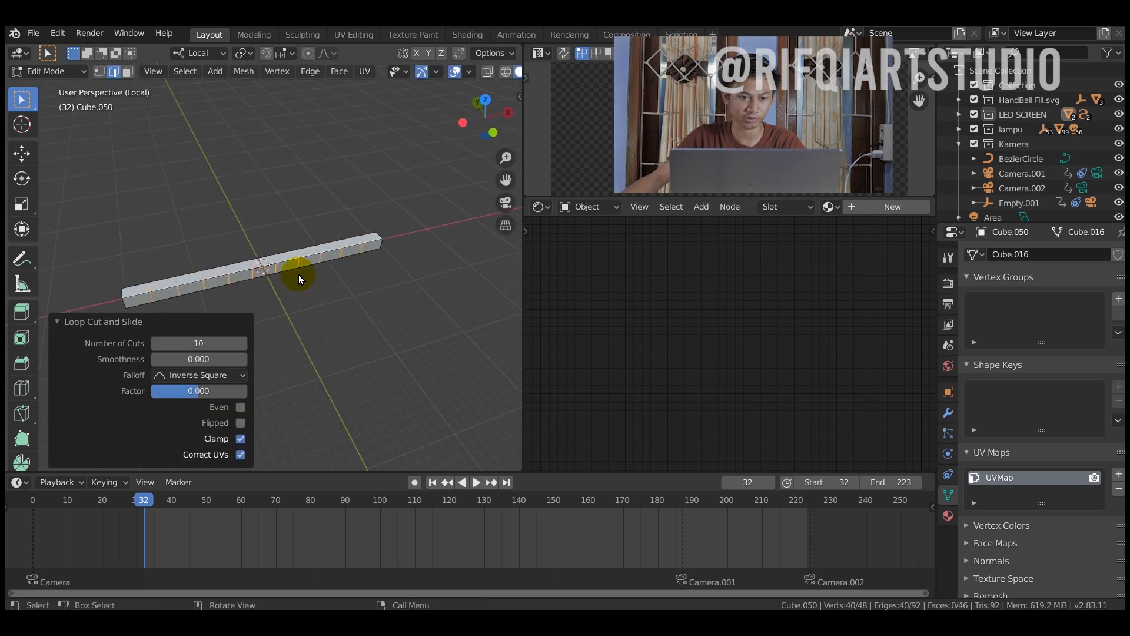
scroll(295, 275, "up", 5)
middle_click_drag(272, 276, 322, 240, "shift")
key("Tab")
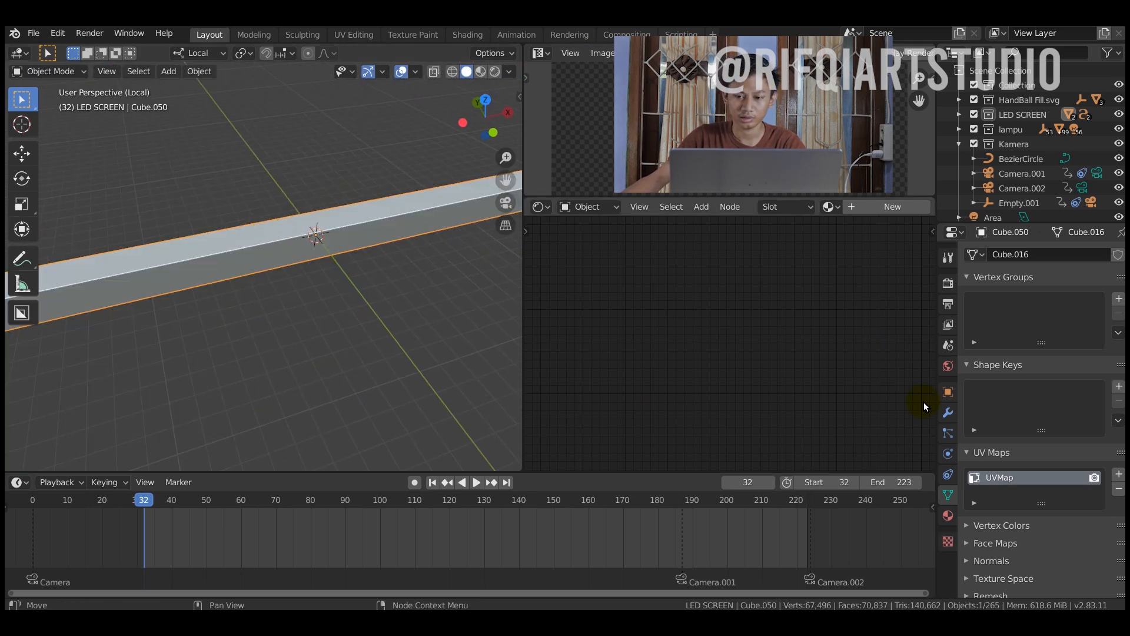
- Add a Triangulate modifier followed by a Wireframe modifier to the beam
left_click(948, 414)
left_click(1009, 255)
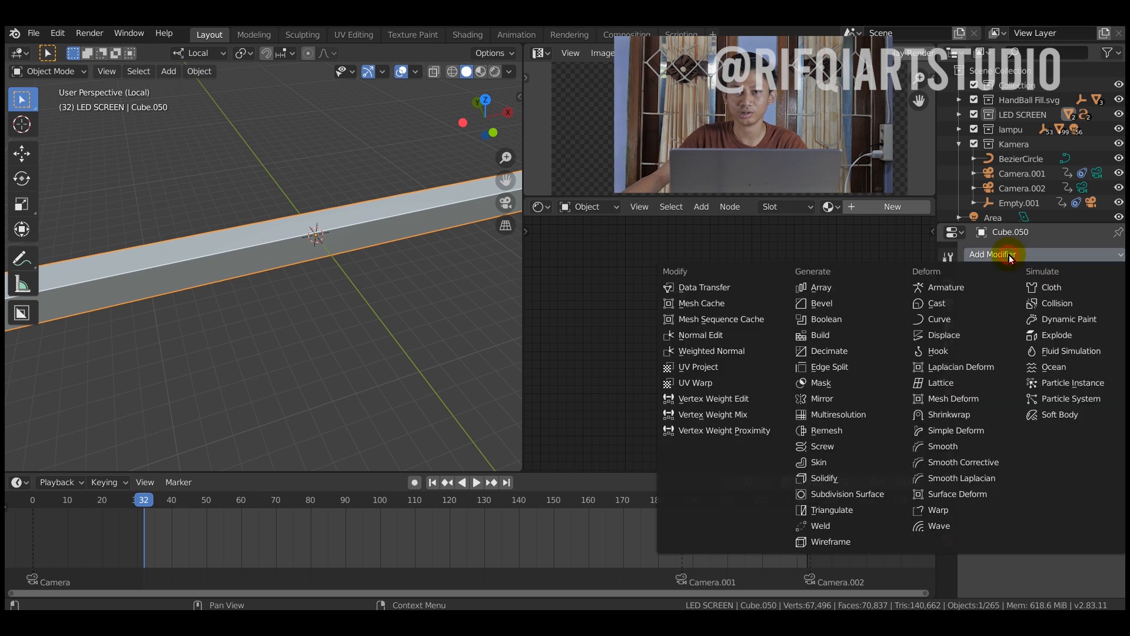
left_click(852, 511)
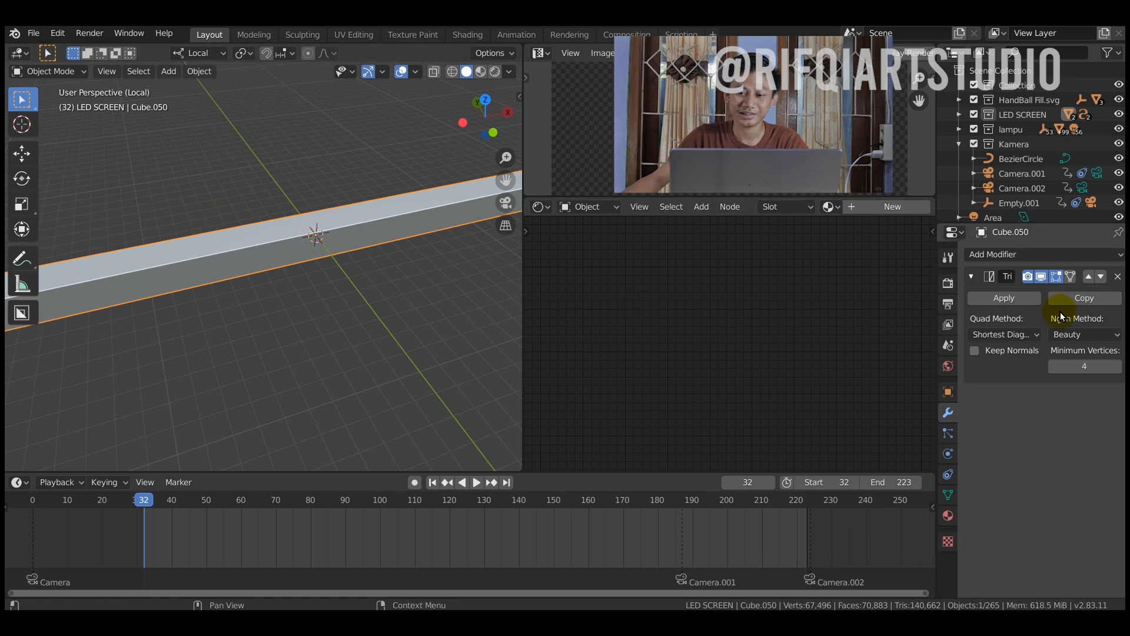
left_click(1036, 257)
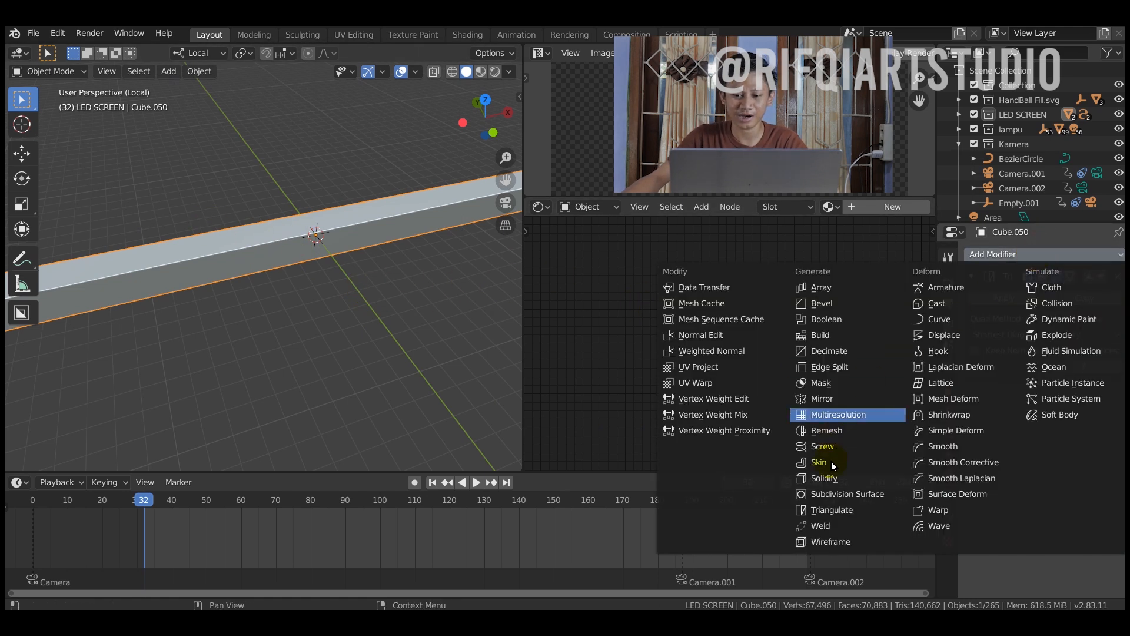
left_click(833, 542)
- Set the Wireframe modifier's thickness to 0.165 m
scroll(430, 247, "up", 5)
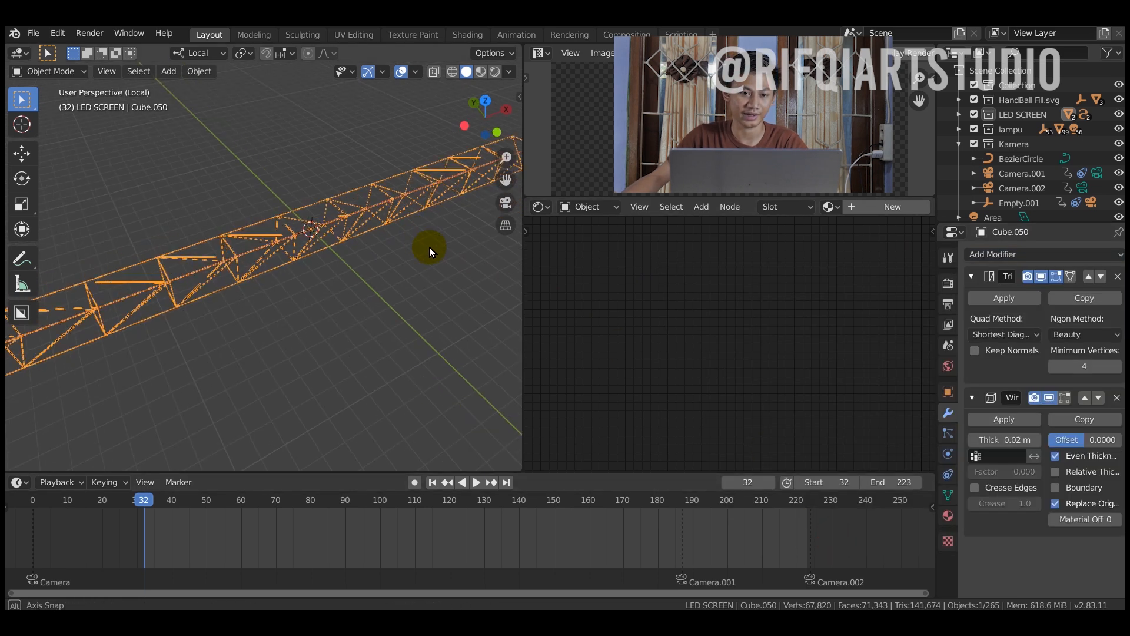
mouse_move(341, 271)
middle_mouse_down()
mouse_move(317, 245)
mouse_move(319, 274)
middle_mouse_up()
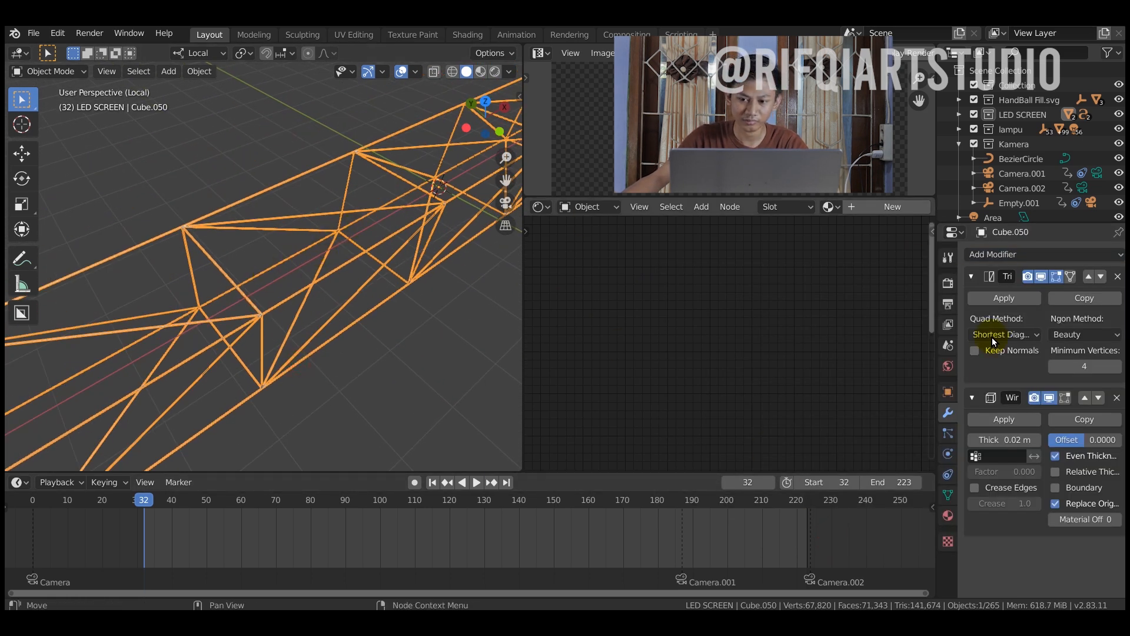
left_click_drag(1004, 439, 1042, 439)
- Turn the Triangulate modifier's viewport display off and on again to compare the truss with and without diagonal braces
left_click(1041, 276)
middle_click_drag(86, 335, 229, 266)
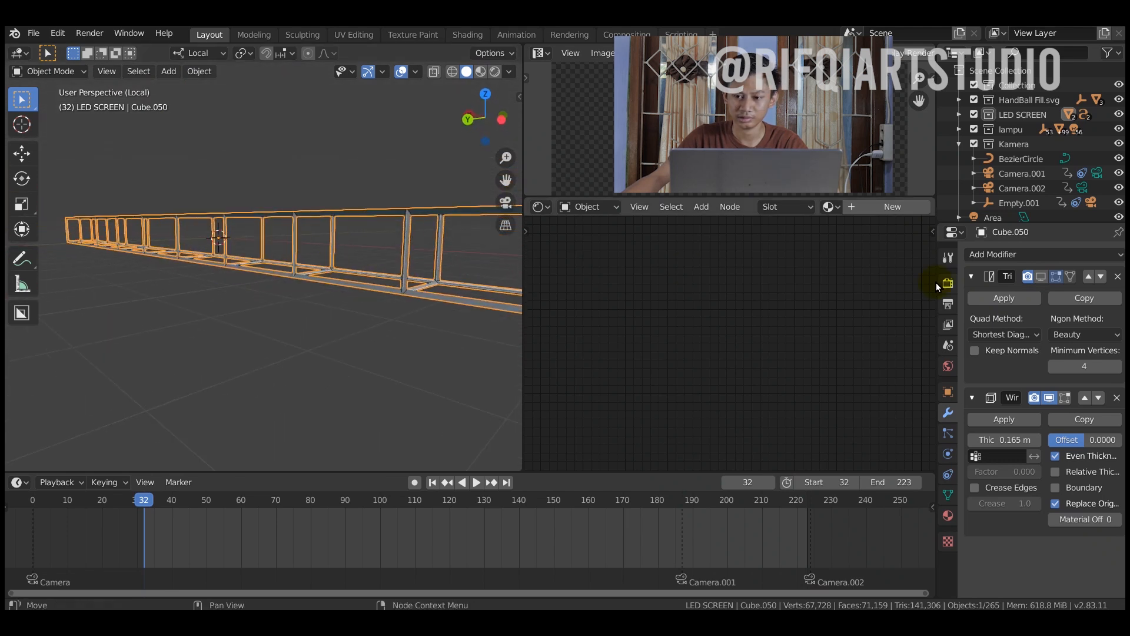
left_click(1042, 276)
middle_click_drag(344, 228, 411, 264)
left_click(308, 295)
scroll(344, 270, "up", 4)
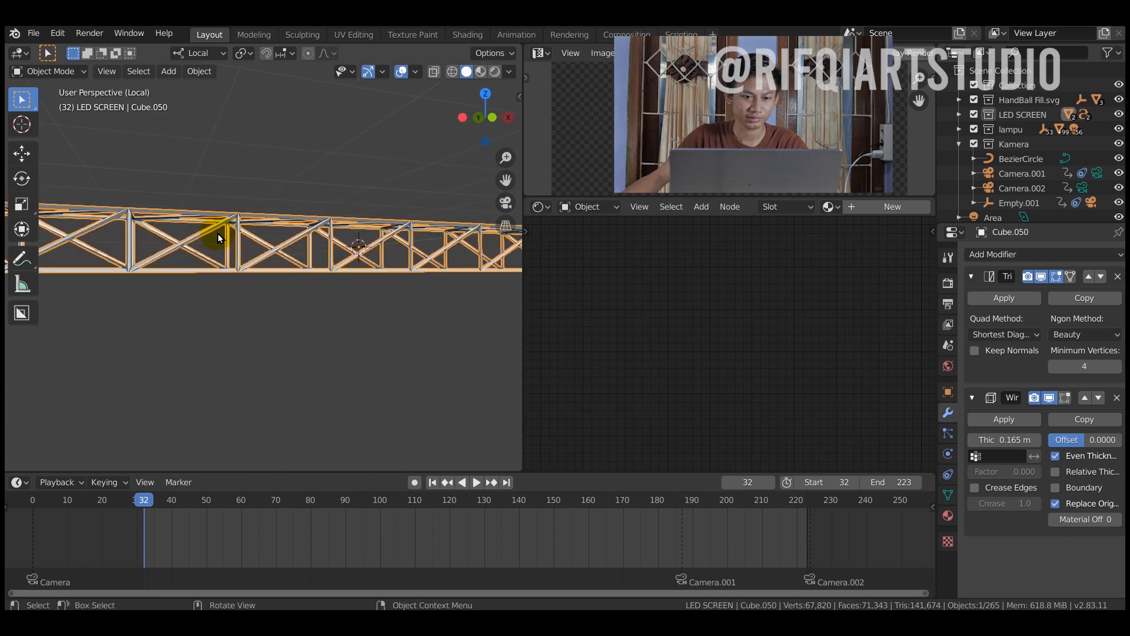
middle_click_drag(218, 233, 259, 234)
- Add a Subdivision Surface modifier to the truss beam and set its viewport subdivisions to 2
left_click(1027, 255)
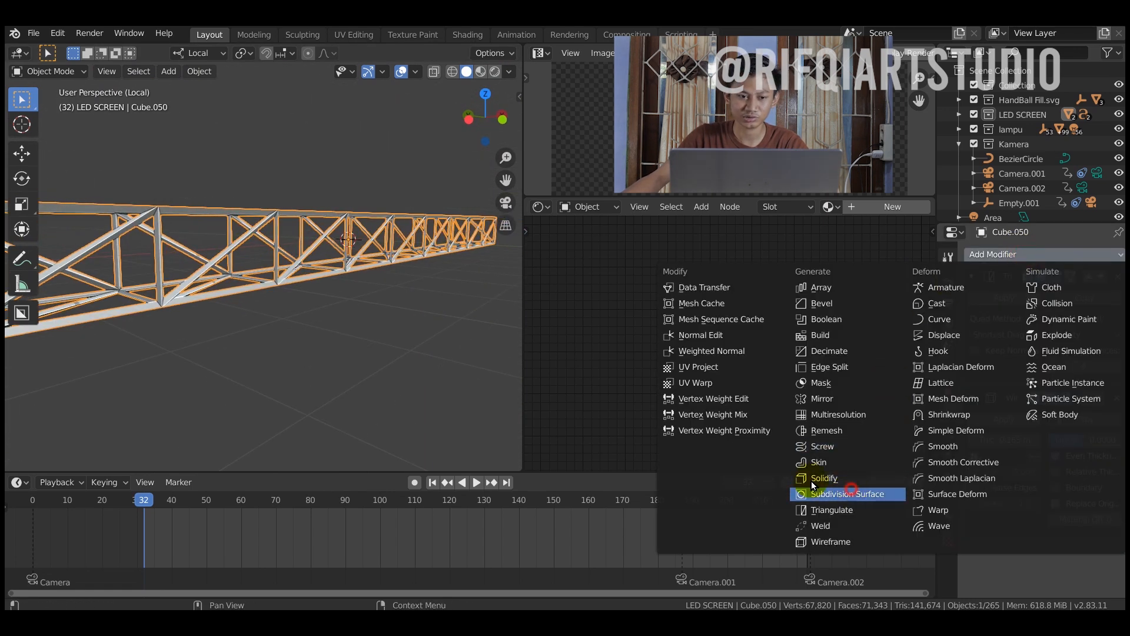
left_click(853, 492)
middle_click_drag(264, 285, 327, 273)
scroll(324, 274, "down", 10)
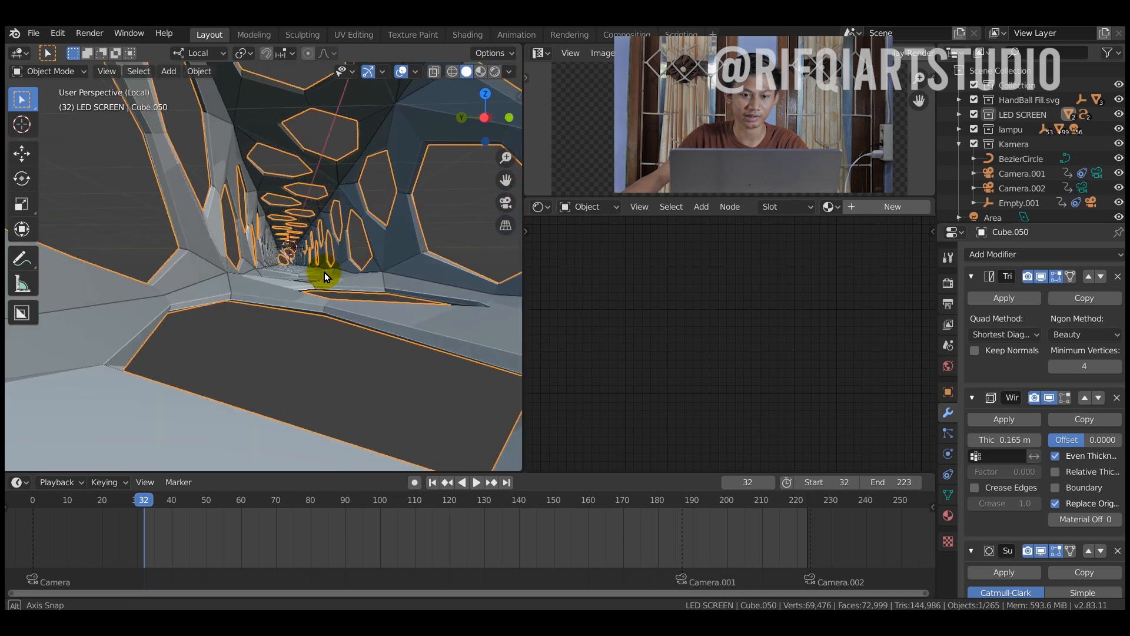
scroll(1021, 557, "down", 3)
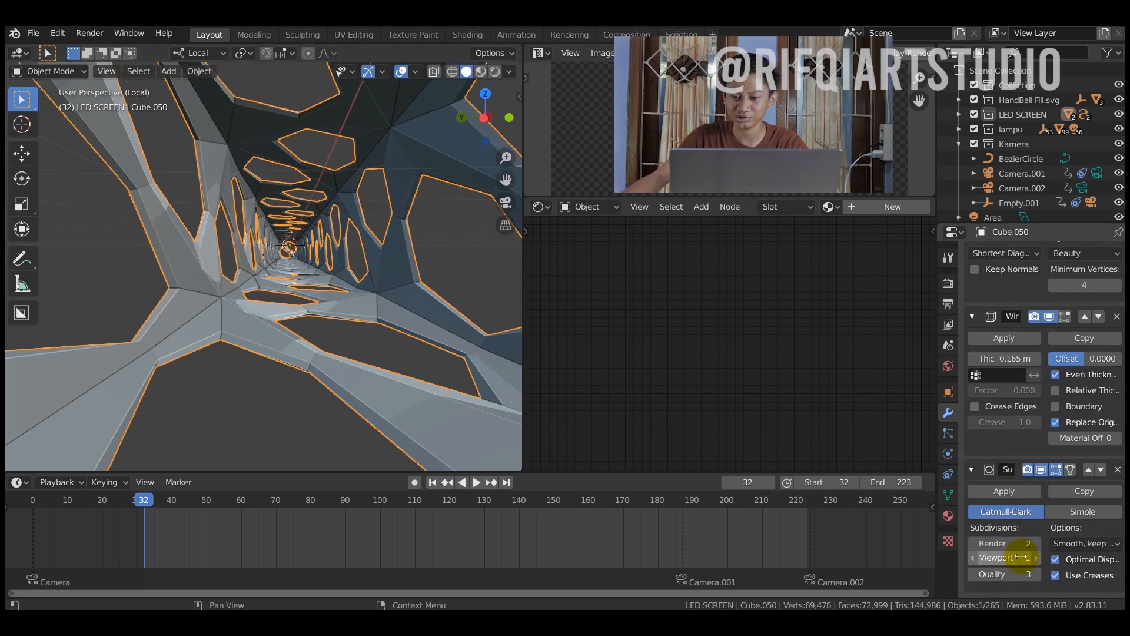
left_click(1035, 558)
scroll(288, 299, "up", 5)
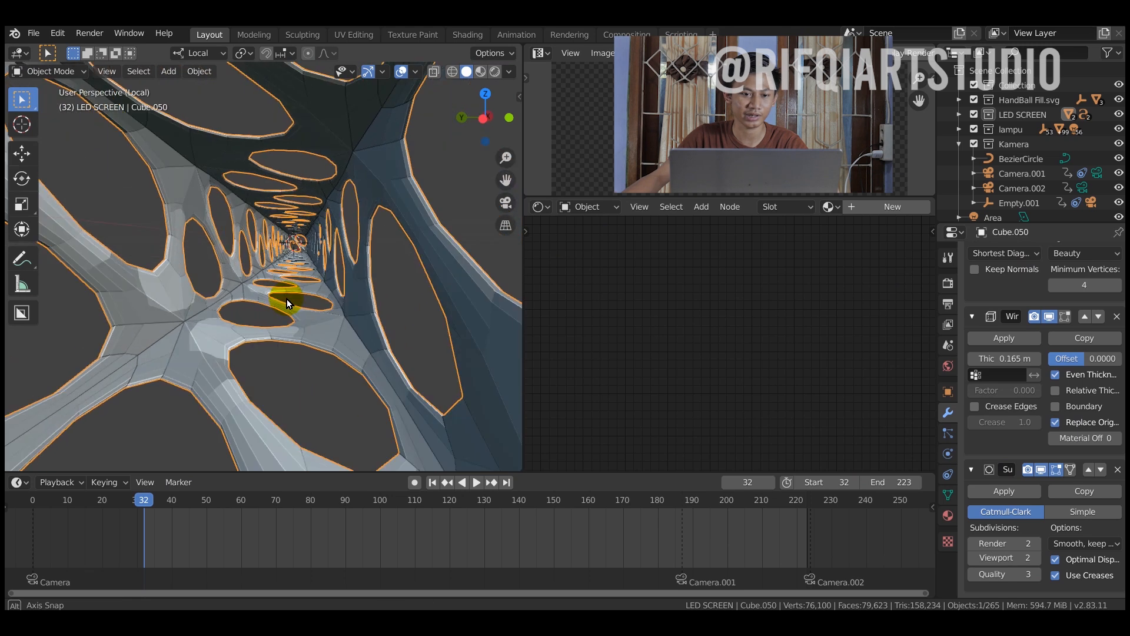
- Shade the subdivided truss beam smooth and view its rounded lattice from outside
scroll(292, 274, "up", 2)
right_click(283, 273)
left_click(279, 259)
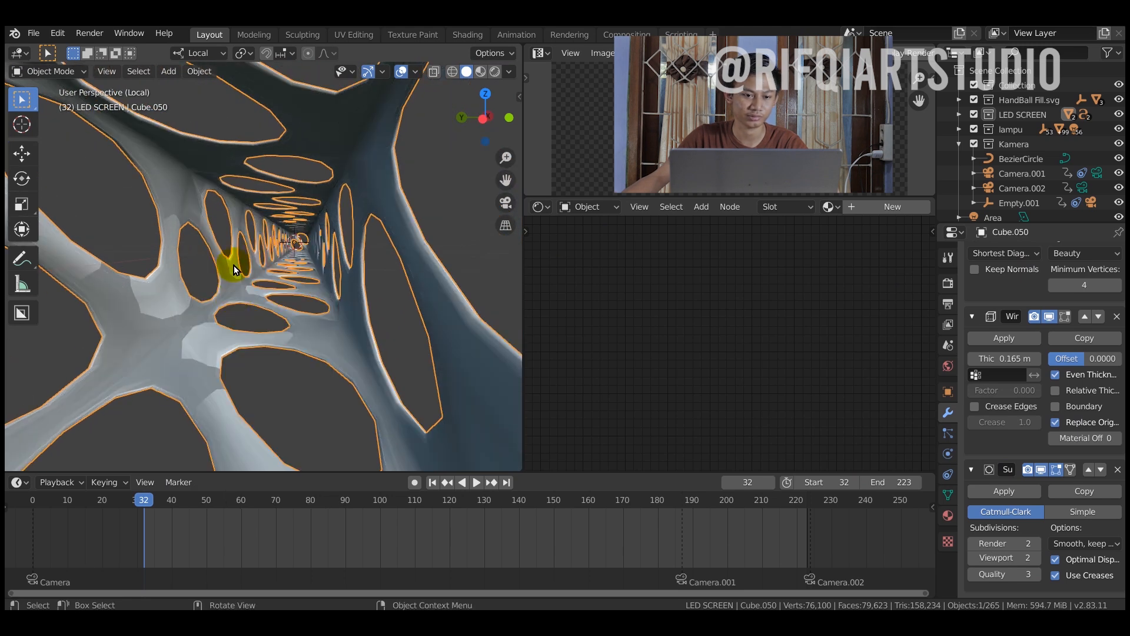
scroll(235, 255, "down", 8)
mouse_move(249, 260)
middle_mouse_down()
mouse_move(395, 291)
mouse_move(475, 285)
mouse_move(27, 271)
mouse_move(362, 270)
mouse_move(250, 274)
middle_mouse_up()
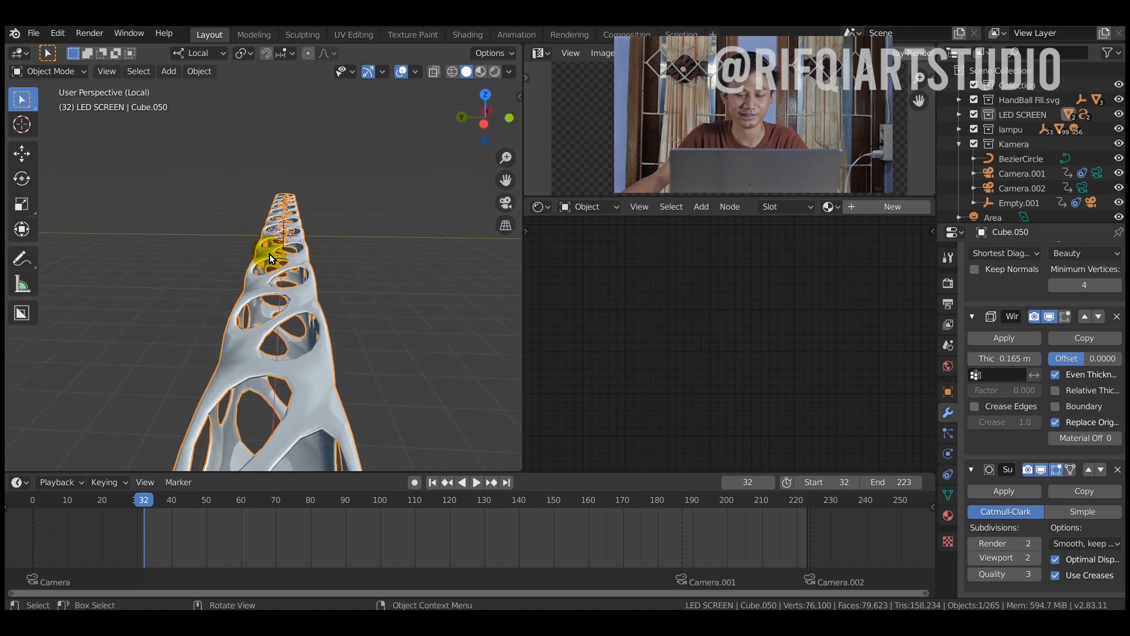
scroll(257, 277, "down", 8)
scroll(295, 270, "up", 4)
- Delete the truss beam and return to the full scene in camera view
key("x")
left_click(295, 269)
key("KP_Divide")
key("KP_0")
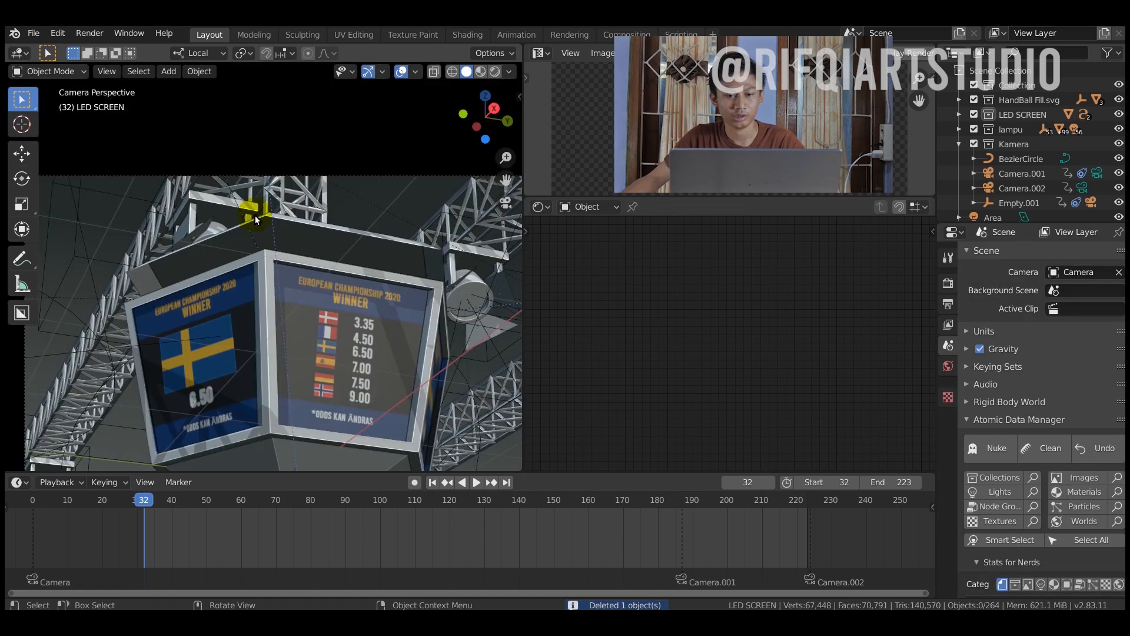
- Select the bracket, cylinder and barn doors of a lamp hanging from the truss and isolate them in local view
scroll(322, 236, "down", 2)
middle_click_drag(321, 237, 254, 231, "shift")
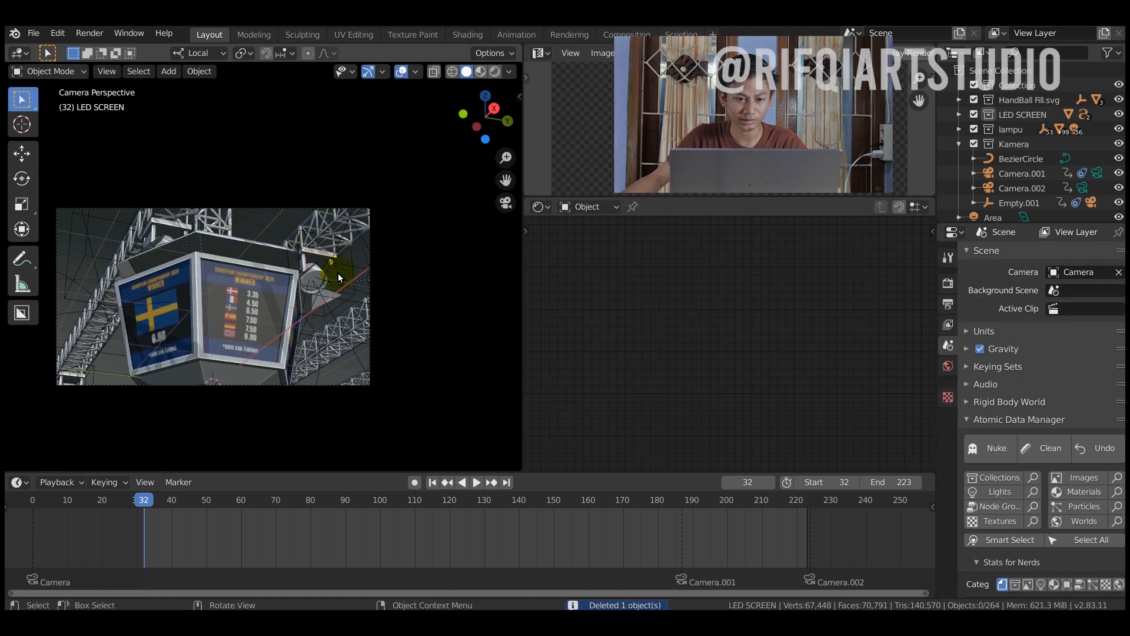
middle_click_drag(338, 273, 280, 226)
scroll(277, 222, "up", 3)
middle_click_drag(255, 188, 243, 234, "shift")
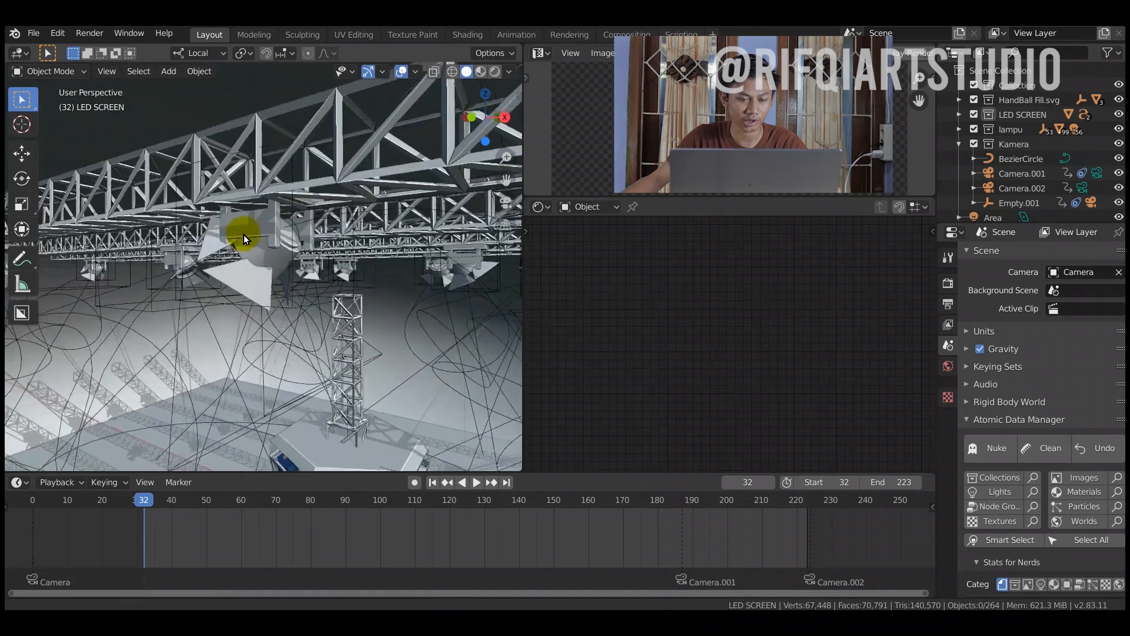
scroll(258, 252, "up", 3)
left_click(277, 243)
left_click(287, 222, "shift")
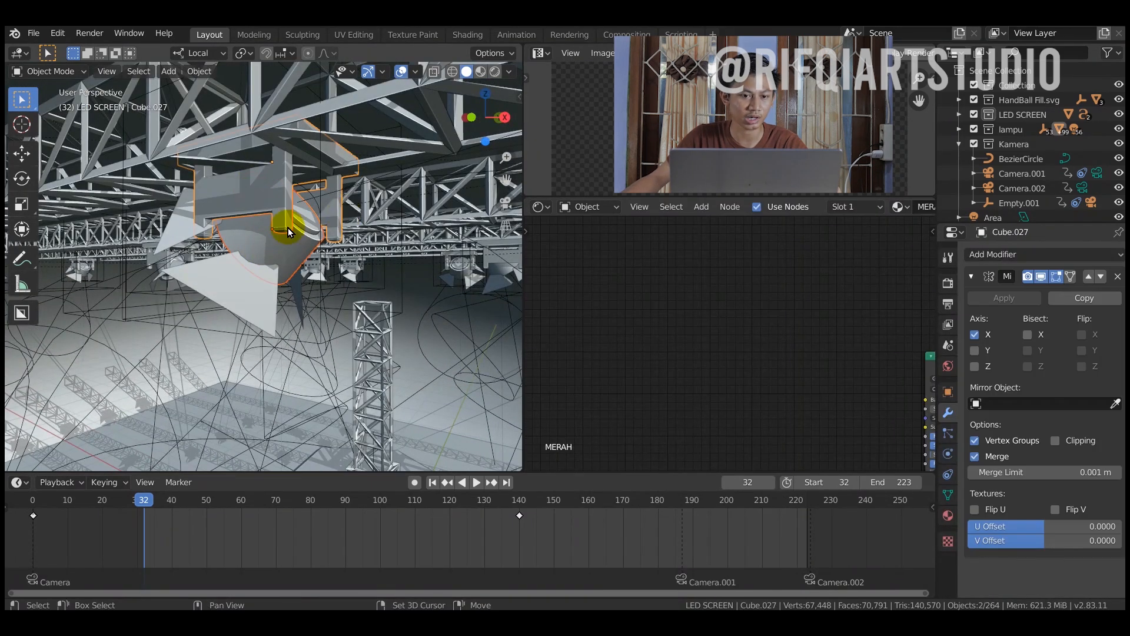
left_click(262, 272, "shift")
key("KP_Divide")
middle_click_drag(260, 270, 312, 272)
scroll(312, 274, "down", 3)
- Turn the lamp bracket's Mirror modifier viewport display off and on again to compare half and full geometry
left_click(294, 329)
middle_click_drag(295, 329, 310, 267)
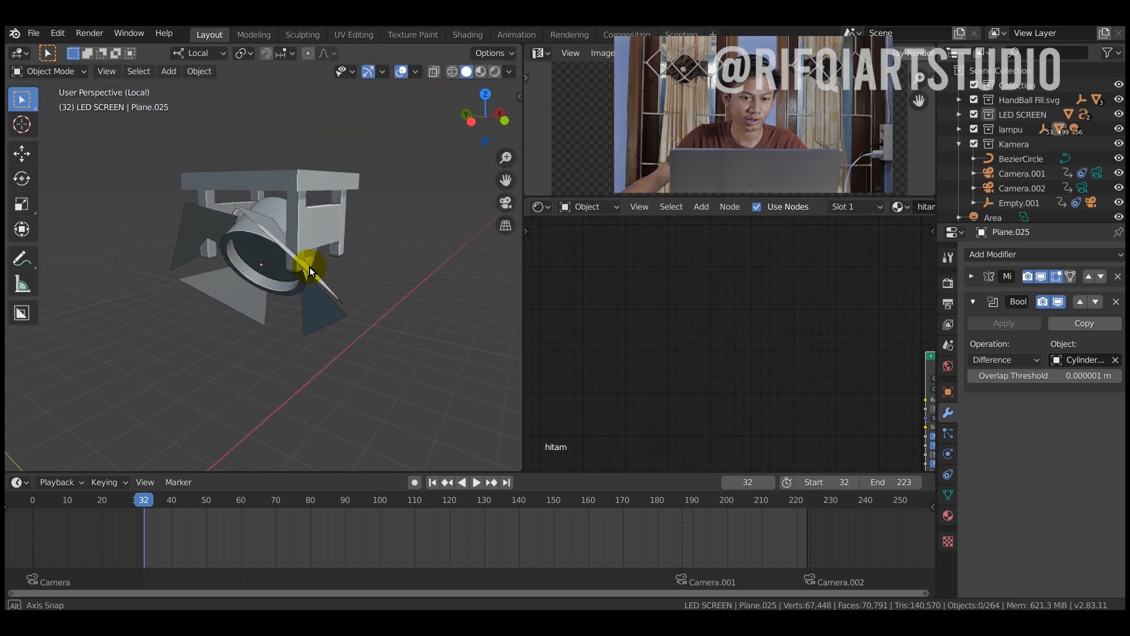
left_click(309, 189)
middle_click_drag(309, 189, 376, 226)
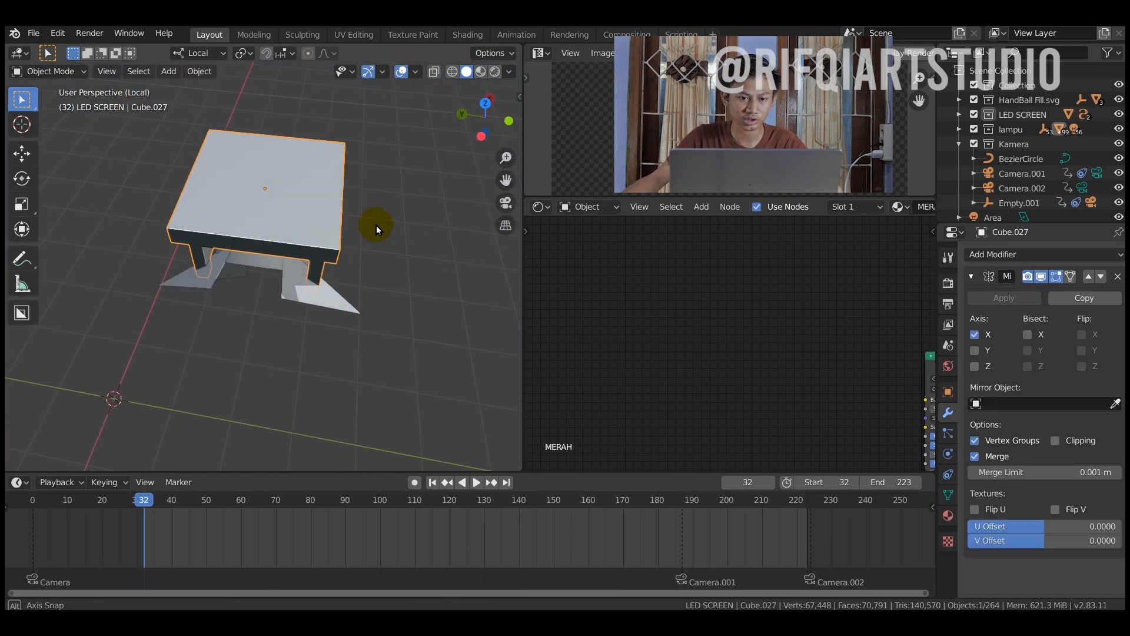
left_click(1042, 278)
middle_click_drag(254, 239, 277, 200)
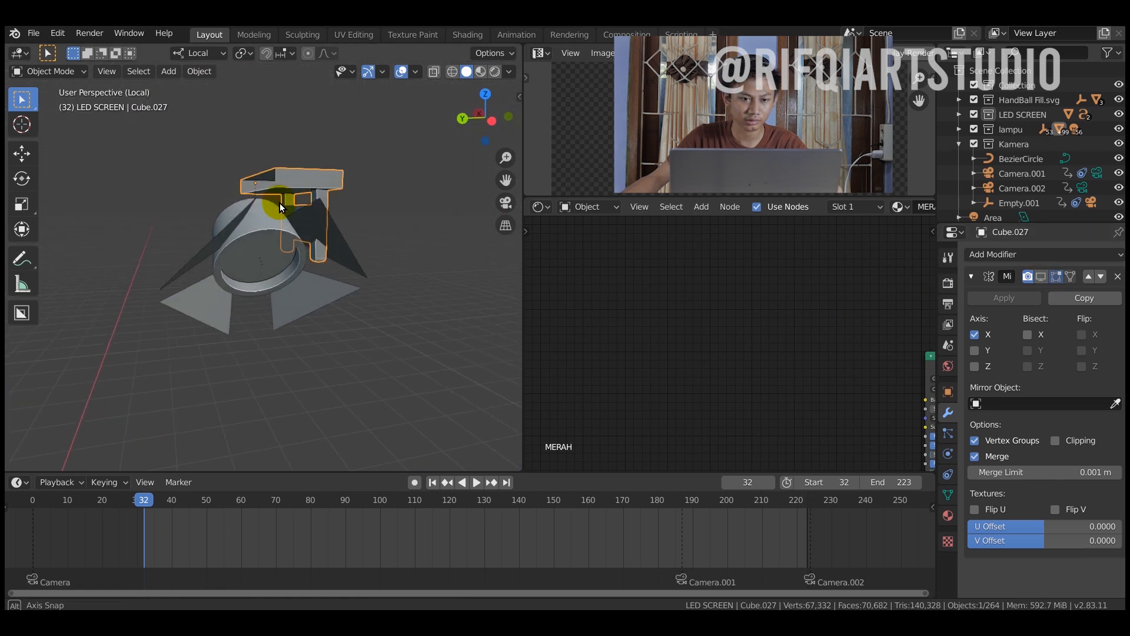
middle_click_drag(377, 242, 382, 185)
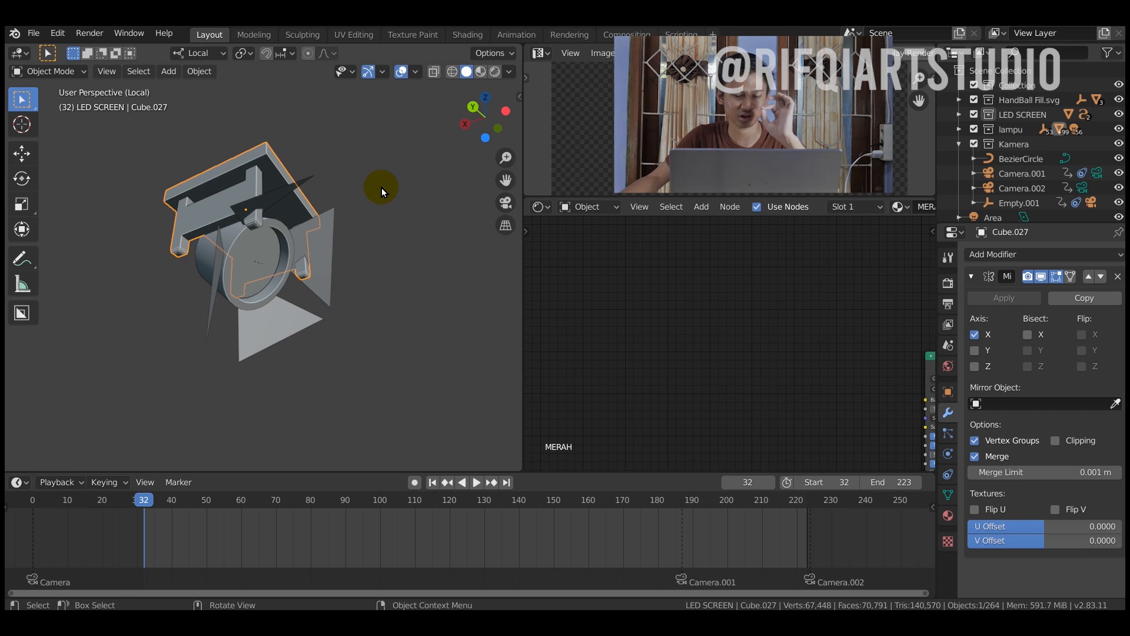
- Select the lamp's cylinder and barn doors in turn and scrub the timeline to frame 137 to examine their motion
middle_click_drag(240, 215, 218, 209)
left_click(267, 256)
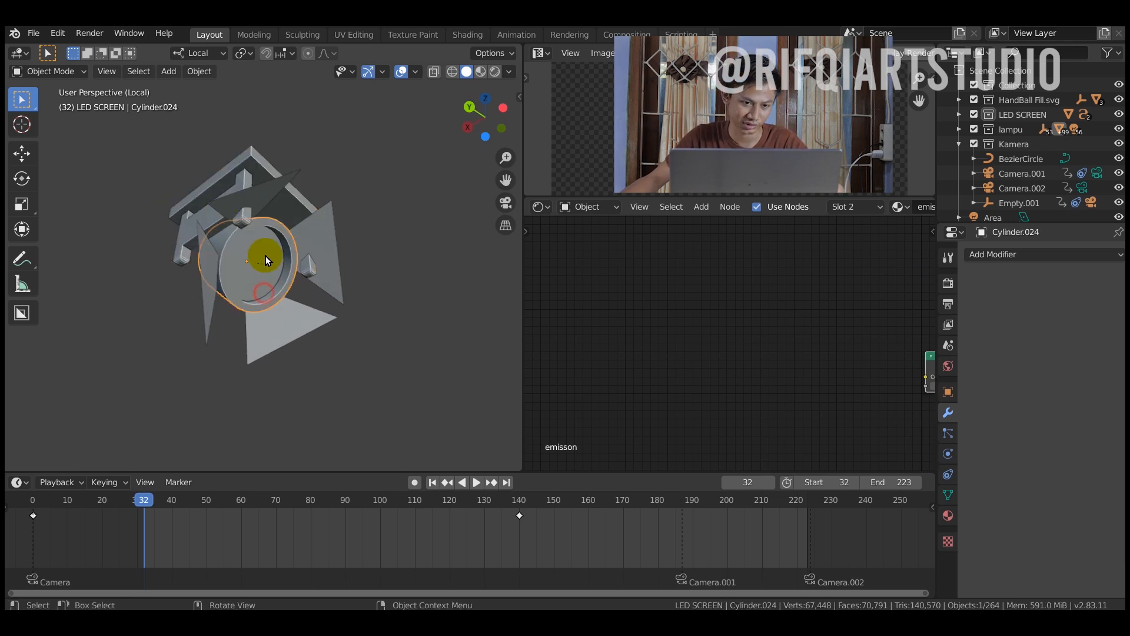
middle_click_drag(266, 256, 220, 270)
left_click(207, 193)
middle_click_drag(207, 193, 330, 288)
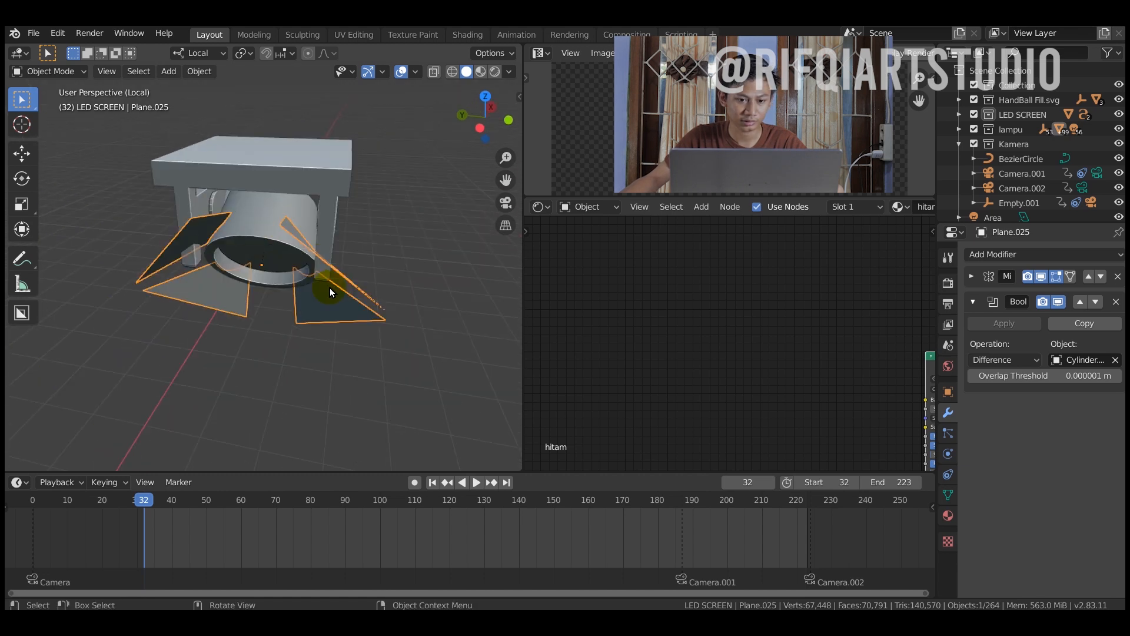
left_click_drag(143, 503, 509, 500)
left_click(273, 270)
middle_click_drag(238, 298, 255, 327)
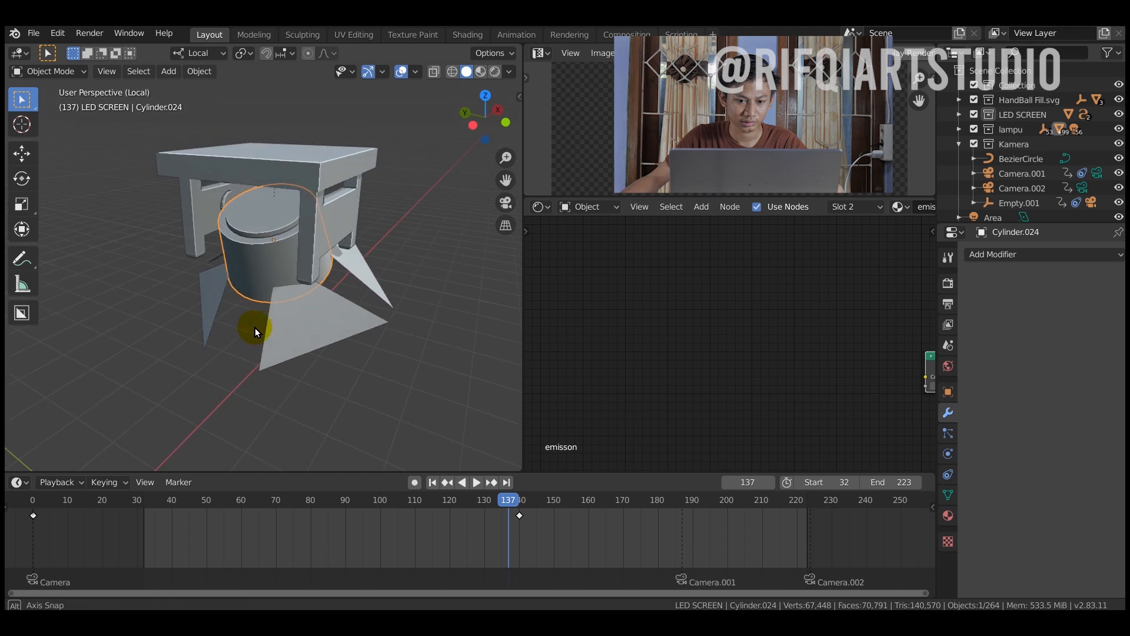
- Unparent the barn doors and cylinder with Clear and Keep Transformation, and scrub the timeline to frame 127 to check
left_click(305, 338)
middle_click_drag(327, 324, 462, 397)
left_click(250, 231, "shift")
mouse_move(496, 499)
left_mouse_down()
mouse_move(415, 504)
mouse_move(498, 498)
left_mouse_up()
left_click(251, 240)
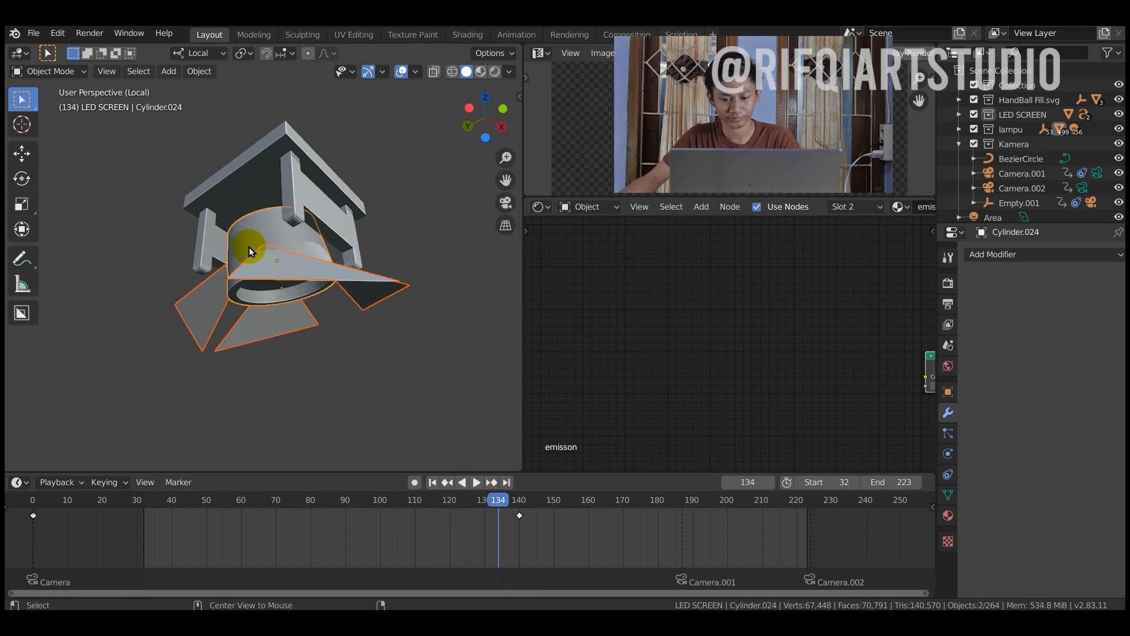
key("alt+p")
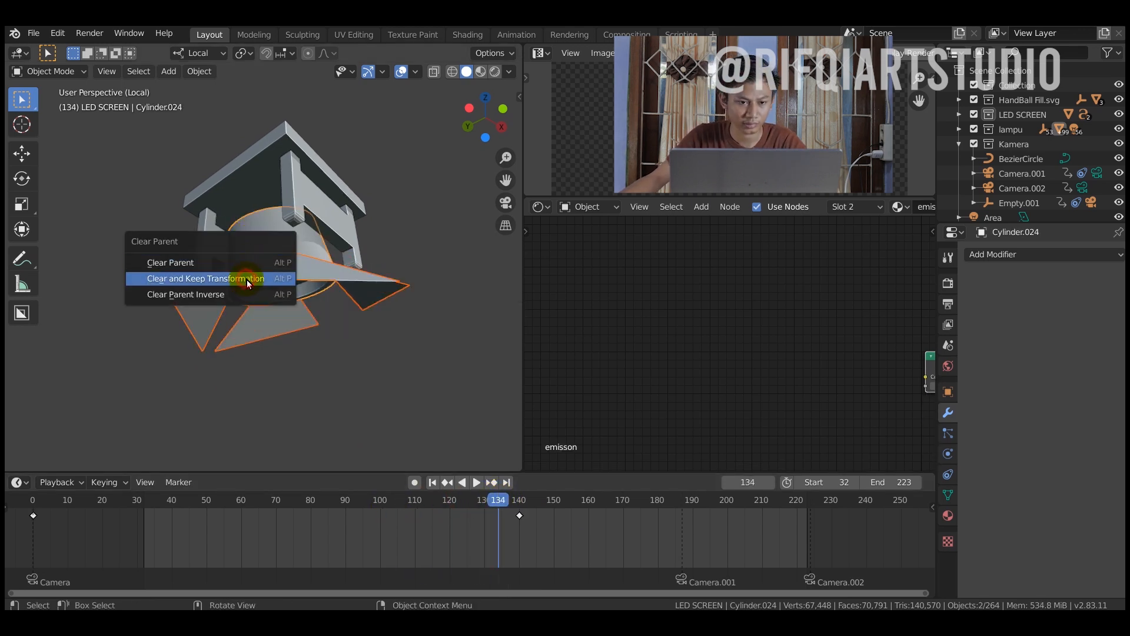
left_click(246, 279)
left_click(373, 361)
left_click_drag(480, 509, 473, 471)
- Parent the barn doors to the lamp cylinder with Object (Keep Transform)
middle_click_drag(259, 245, 329, 305)
left_click(325, 307)
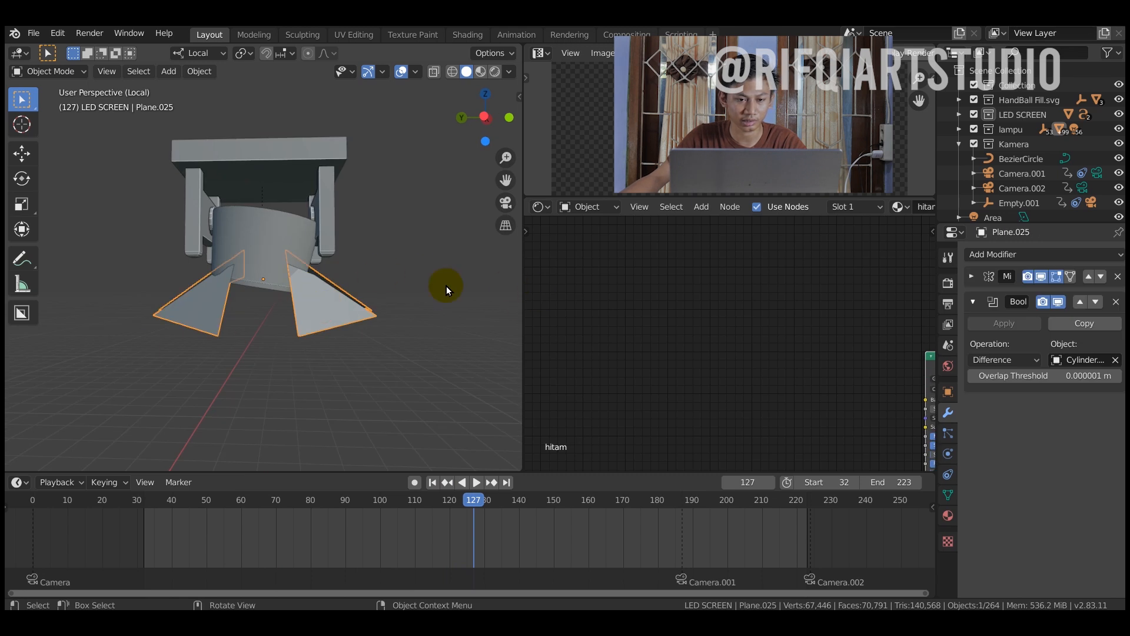
left_click(277, 228, "shift")
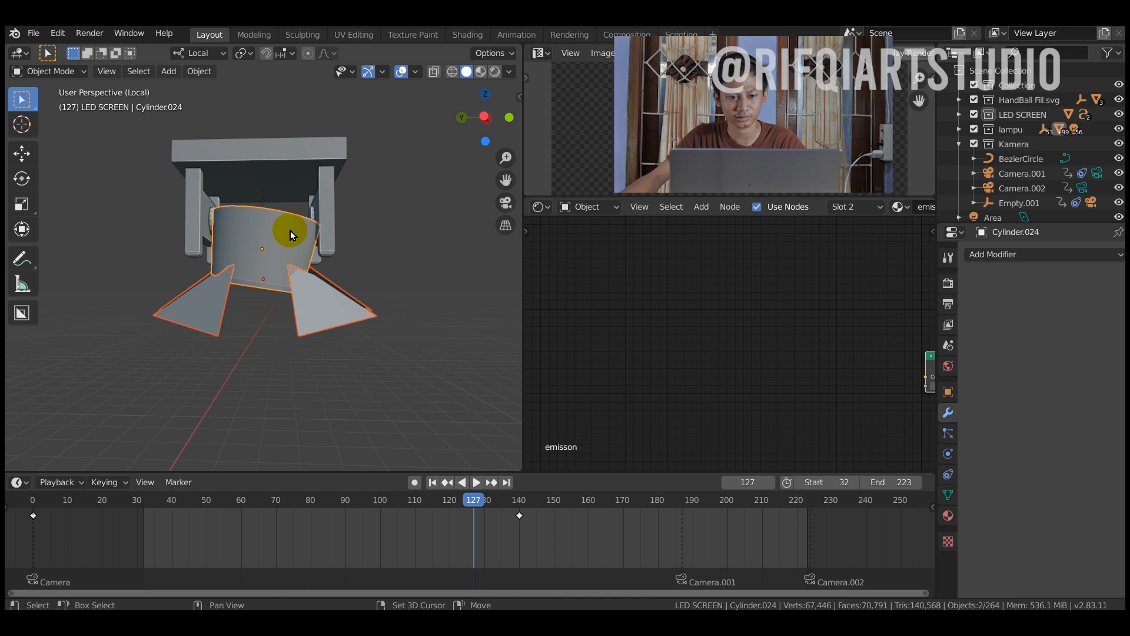
key("ctrl+p")
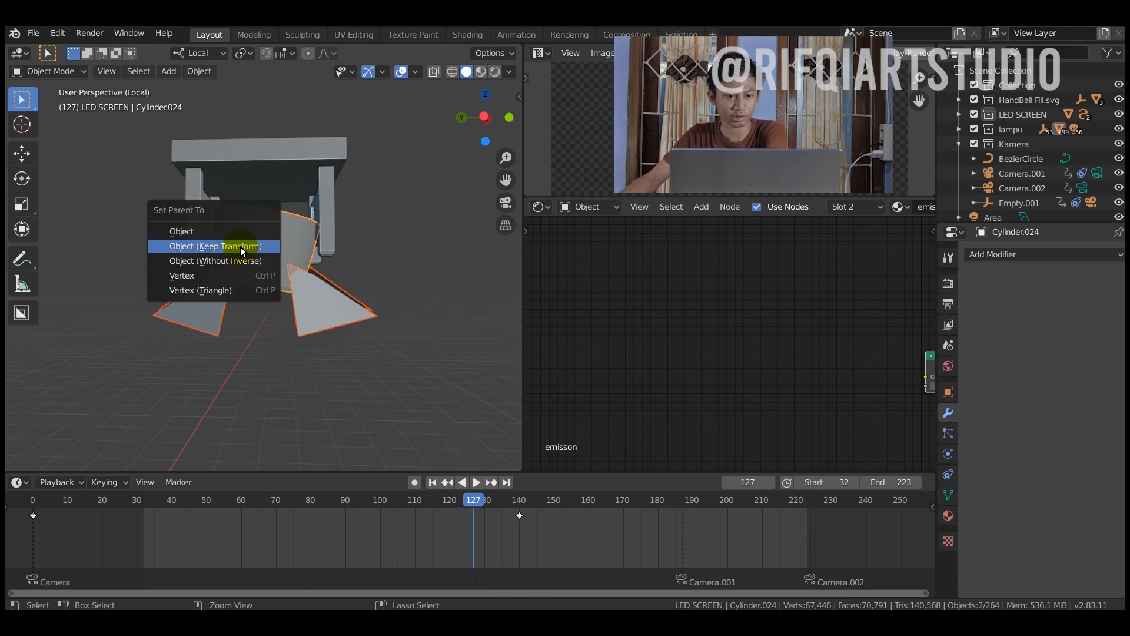
left_click(241, 256)
- Play the animation and scrub to frame 103 to check how the barn doors move with the cylinder
left_click(477, 483)
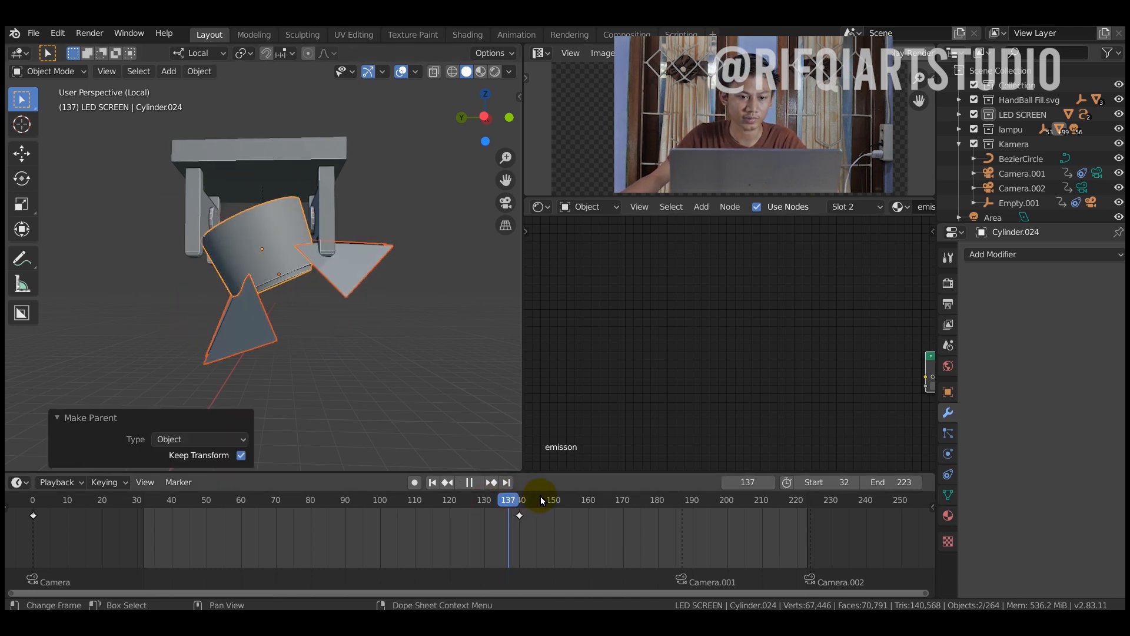
left_click_drag(679, 495, 209, 500)
middle_click_drag(287, 277, 223, 506)
left_click_drag(224, 507, 390, 503)
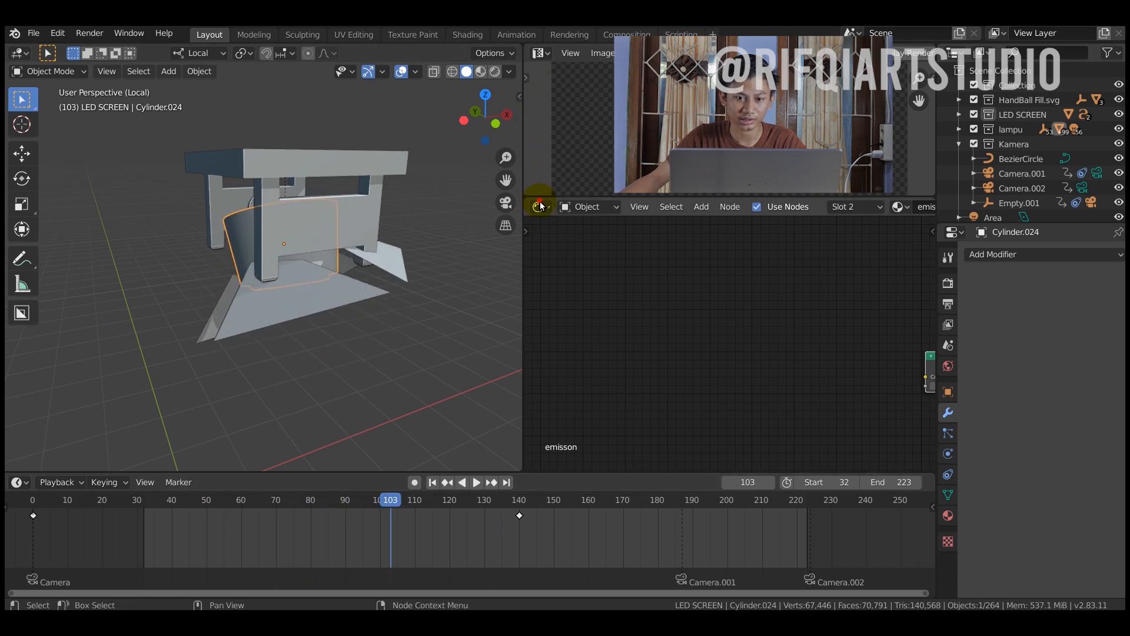
- Change the node editor area to a Graph Editor and show the Noise modifier on the cylinder's X Euler Rotation curve
left_click(540, 206)
left_click(733, 282)
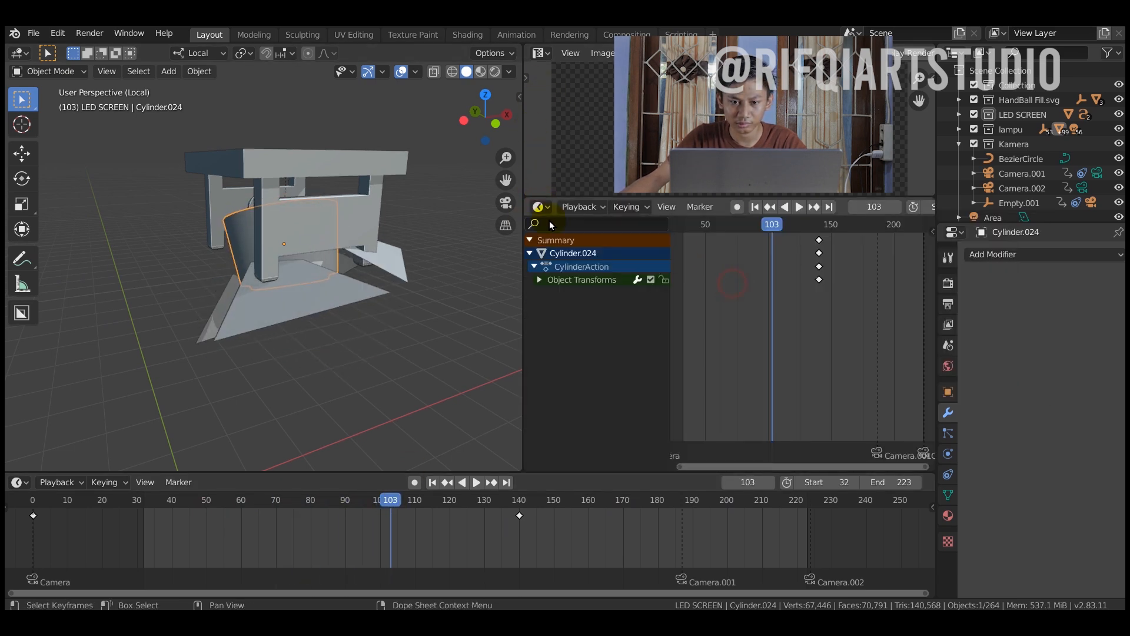
left_click(541, 206)
left_click(702, 300)
scroll(757, 323, "down", 5)
middle_click_drag(833, 310, 812, 378, "ctrl")
key("n")
left_click(927, 281)
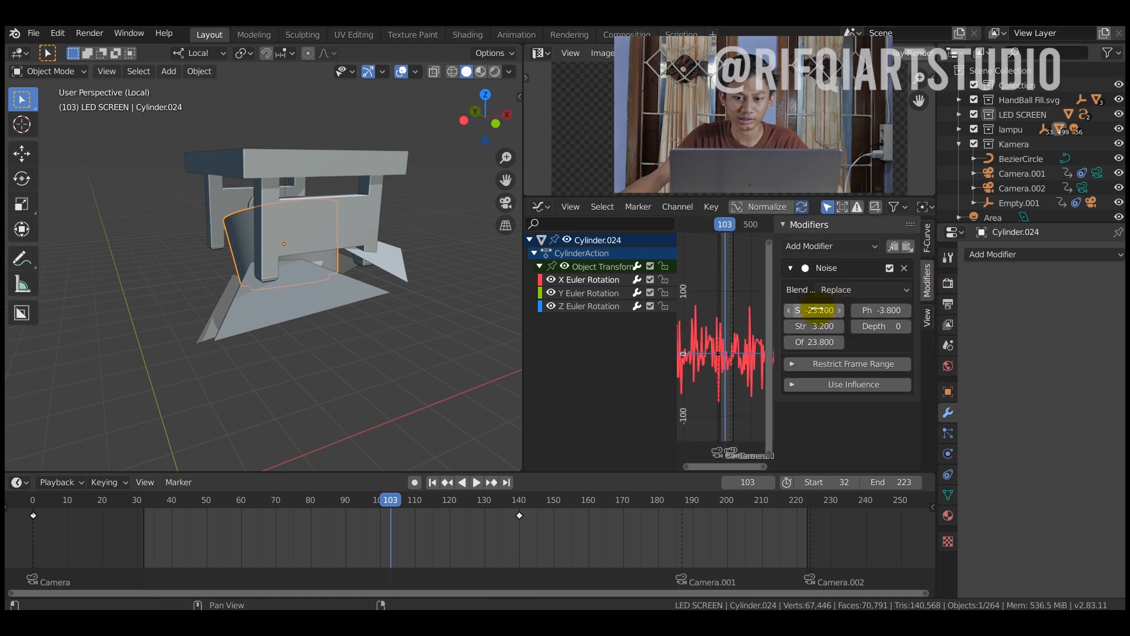
- Set the Noise modifier's scale to -246.700 and play the animation to preview the slower lamp rotation
mouse_move(729, 226)
left_mouse_down()
mouse_move(747, 225)
mouse_move(729, 225)
left_mouse_up()
middle_click_drag(245, 213, 365, 229)
left_click_drag(826, 308, 747, 309)
key("space")
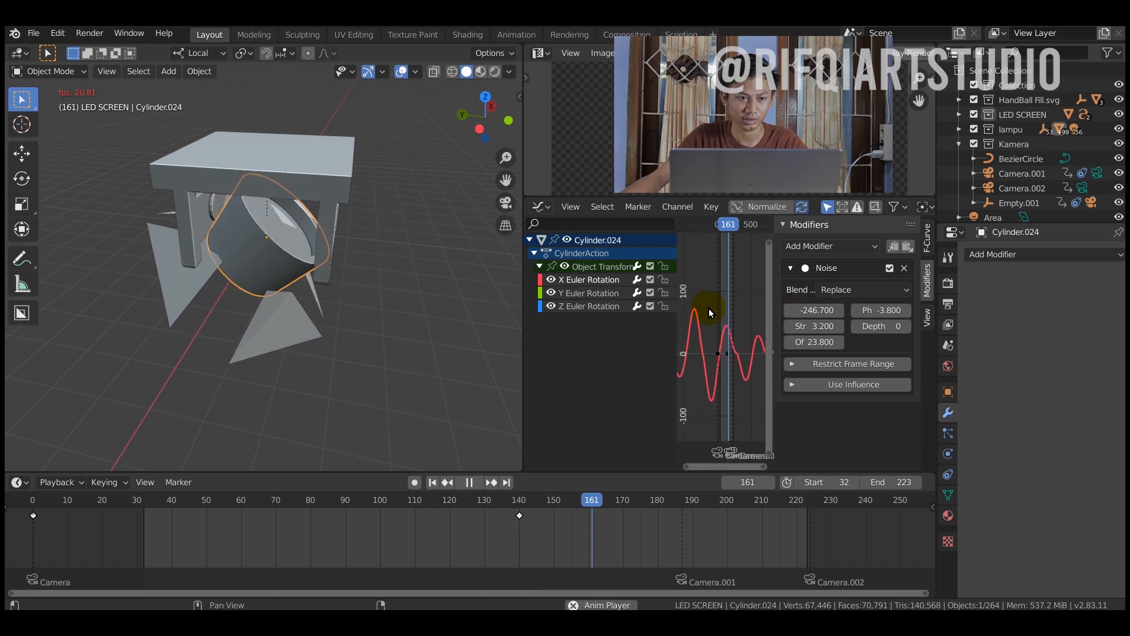
key("space")
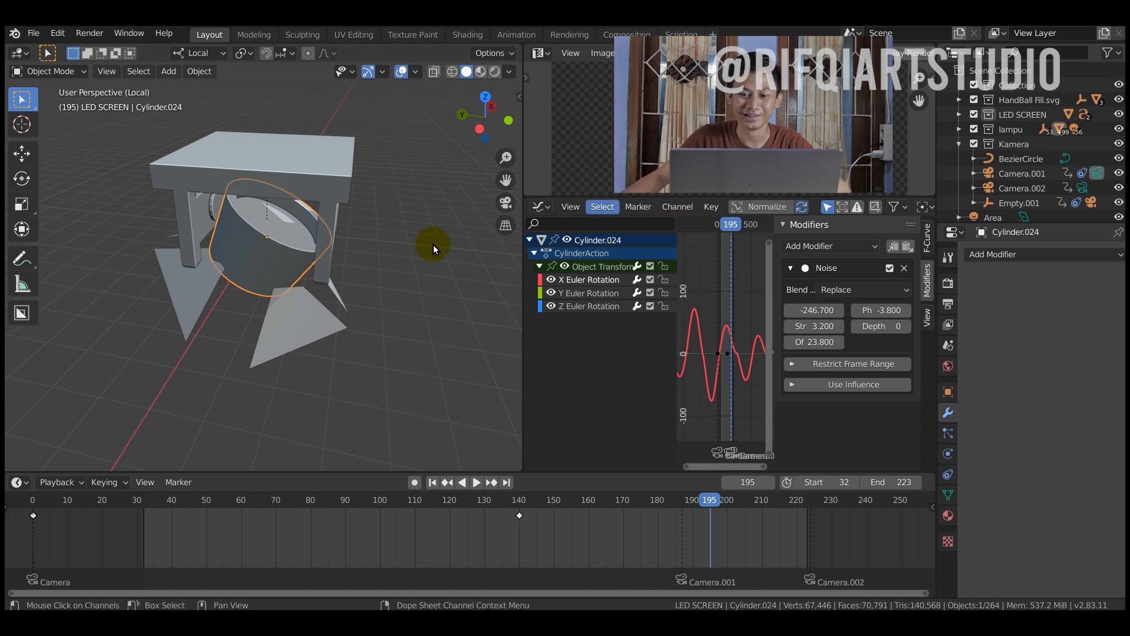
- Exit local view and isolate another truss lamp together with its barn doors, cylinder, bracket and spot light
right_click(237, 248, "shift")
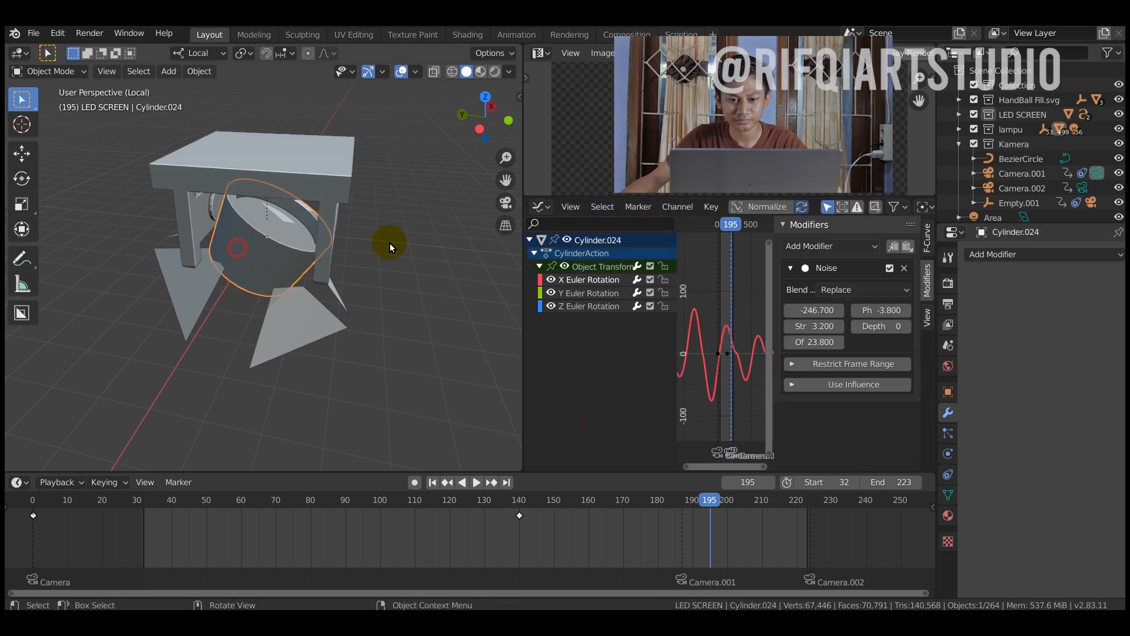
key("KP_Divide")
middle_click_drag(372, 215, 355, 283)
left_click(464, 385, "shift")
left_click(355, 283)
left_click(359, 304)
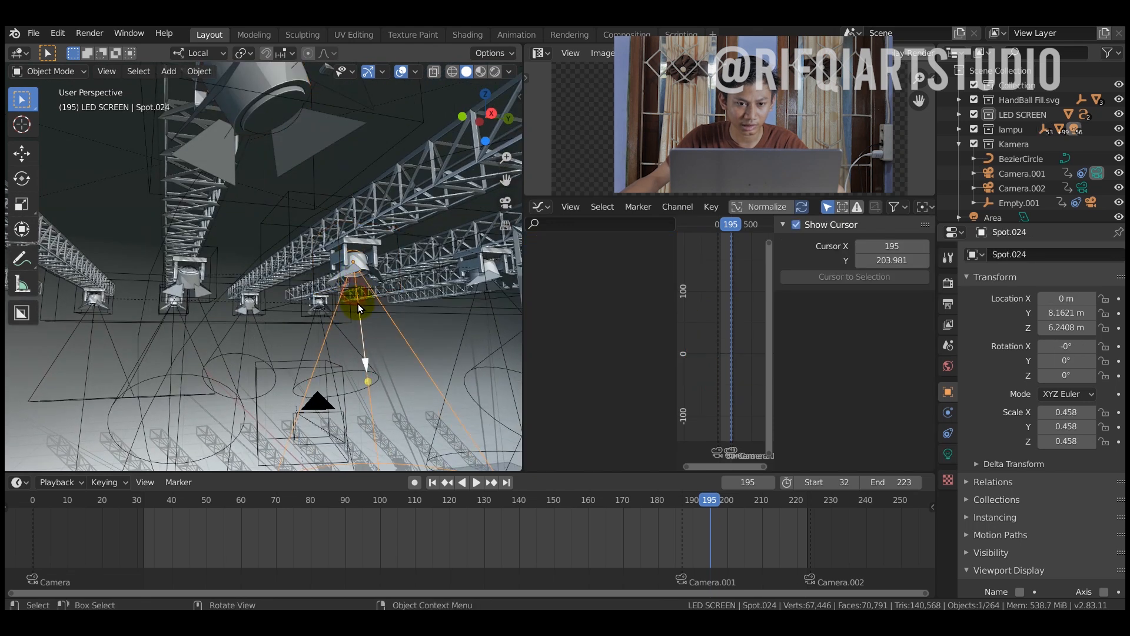
left_click(359, 271, "shift")
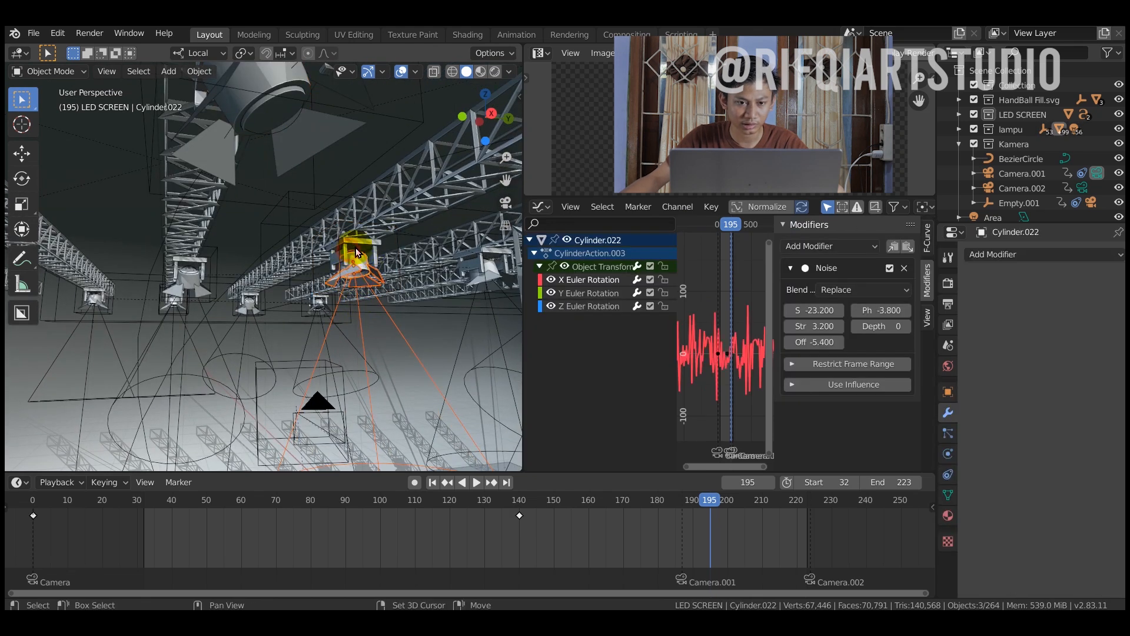
left_click(357, 262, "shift")
key("KP_Divide")
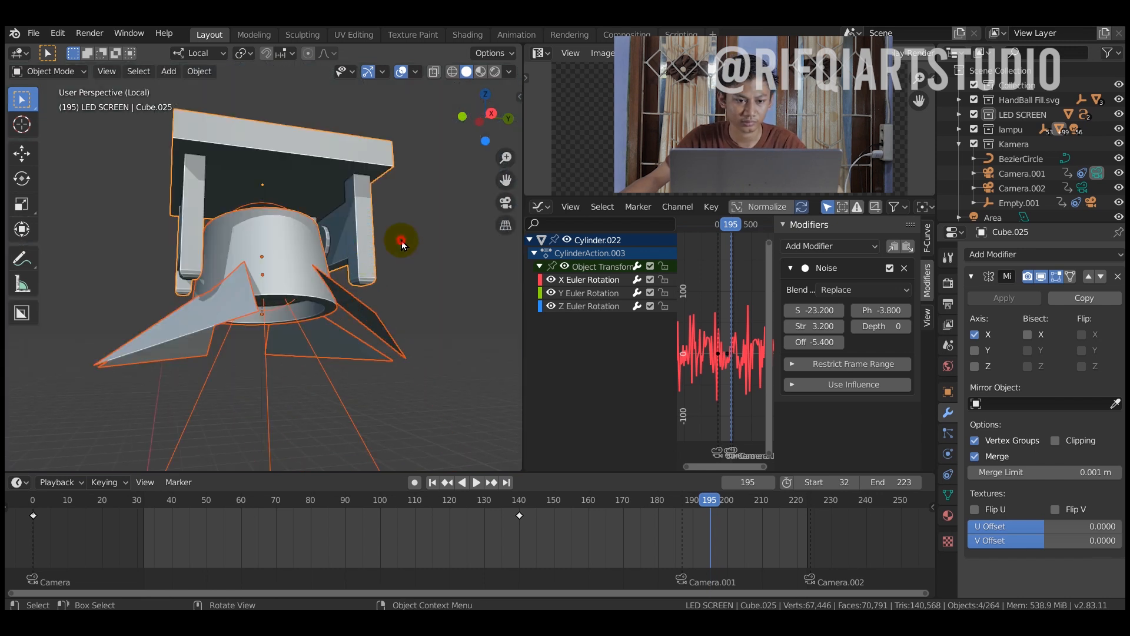
- Switch the viewport to rendered shading and examine the light beam below the isolated lamp
scroll(351, 260, "down", 6)
left_click(267, 237)
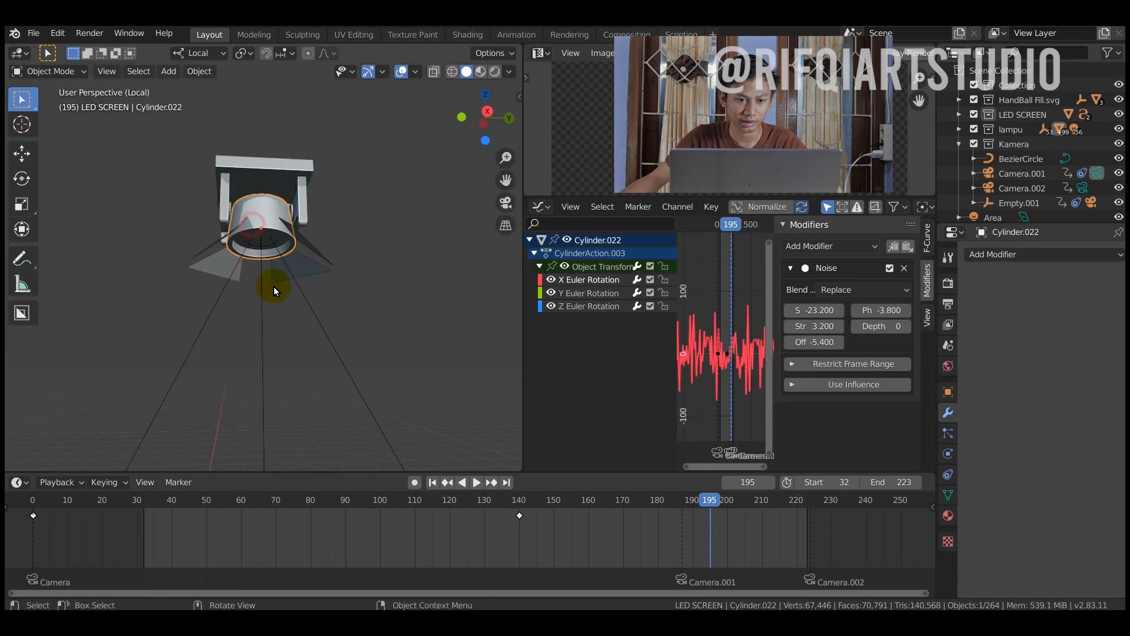
left_click(494, 72)
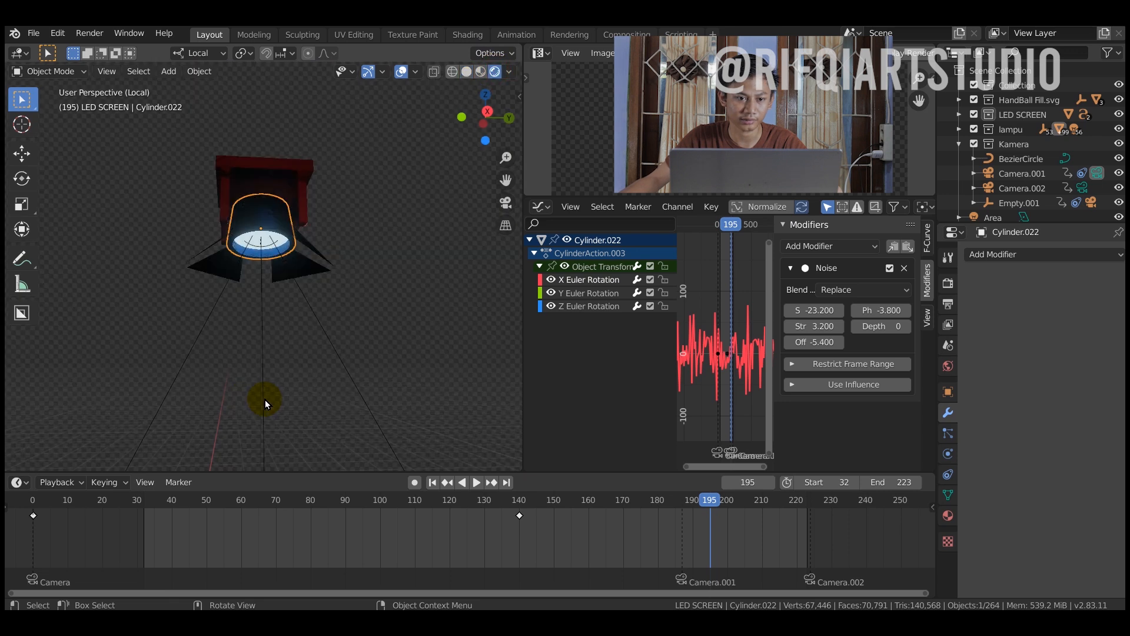
left_click(357, 306)
middle_click_drag(357, 307, 362, 224, "shift")
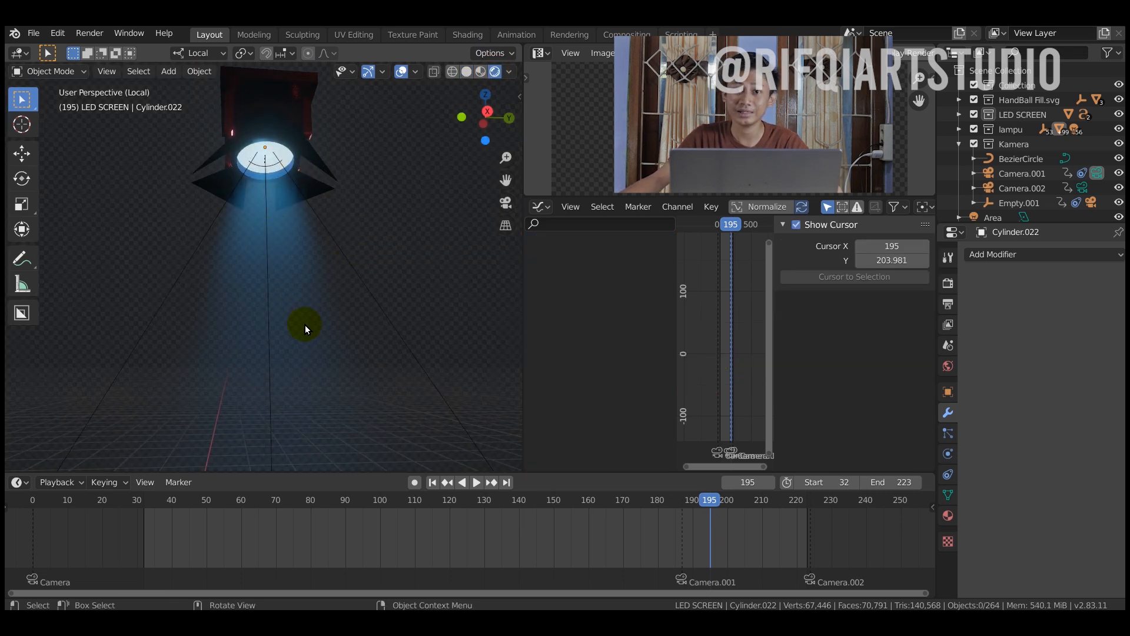
- Select the isolated lamp's spot light and examine its cone and beam from several angles
left_click(357, 278)
middle_click_drag(353, 234, 384, 239)
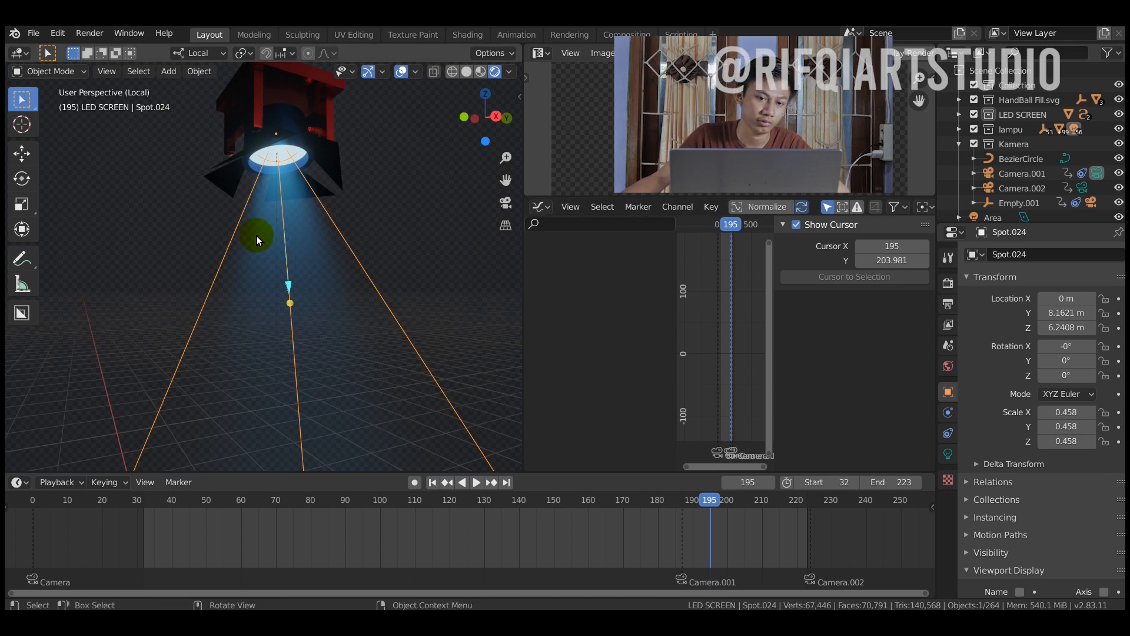
mouse_move(332, 214)
middle_mouse_down()
mouse_move(292, 221)
mouse_move(315, 190)
mouse_move(319, 215)
mouse_move(306, 216)
mouse_move(327, 202)
middle_mouse_up()
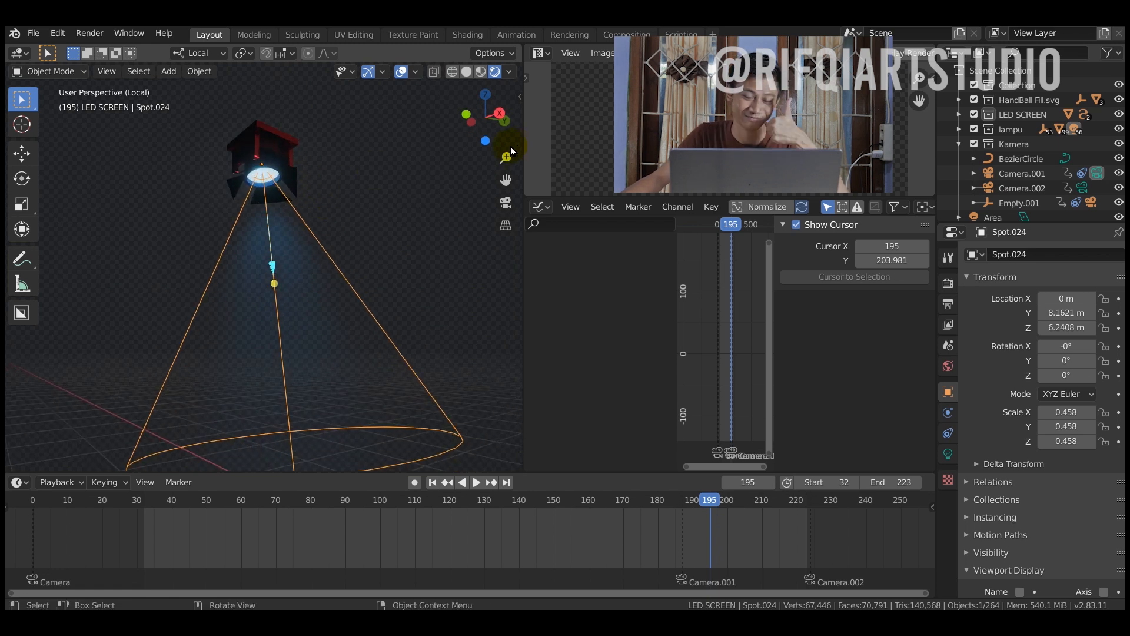
middle_click_drag(299, 165, 262, 170)
scroll(263, 169, "up", 3)
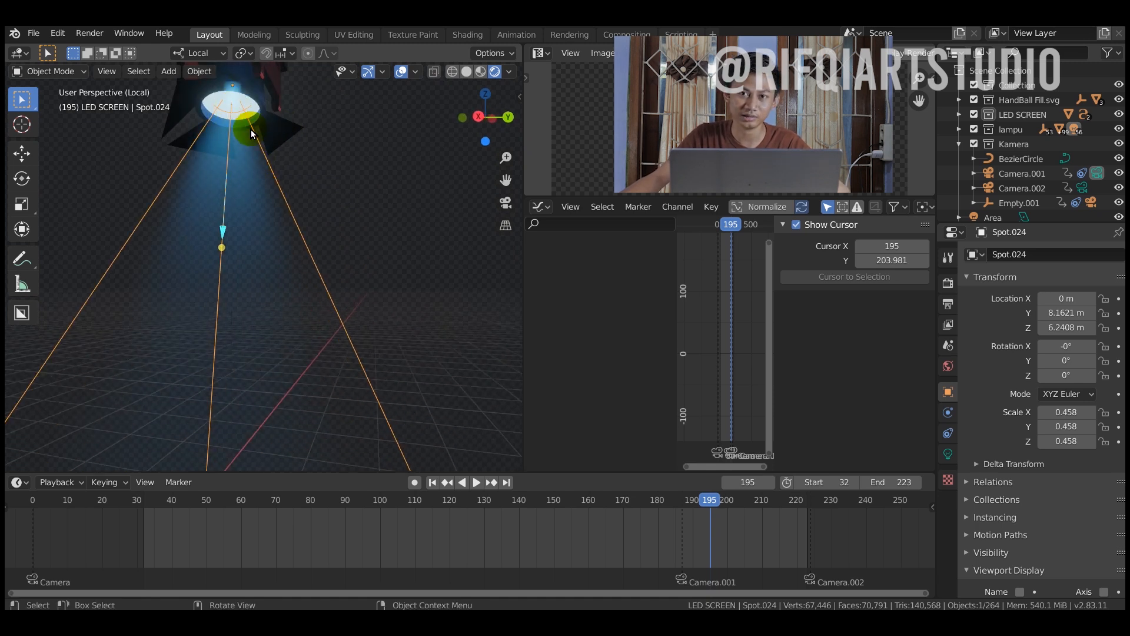
- Remove the Volume Scatter shader from the World's volume and look at the lamp without it
left_click(949, 368)
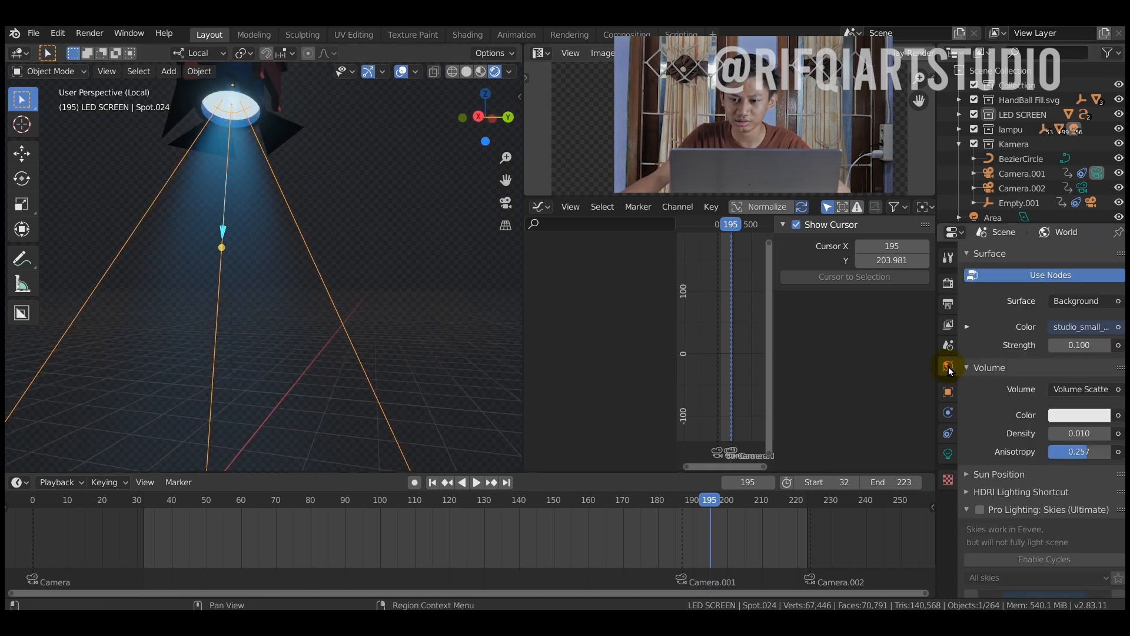
left_click(1065, 389)
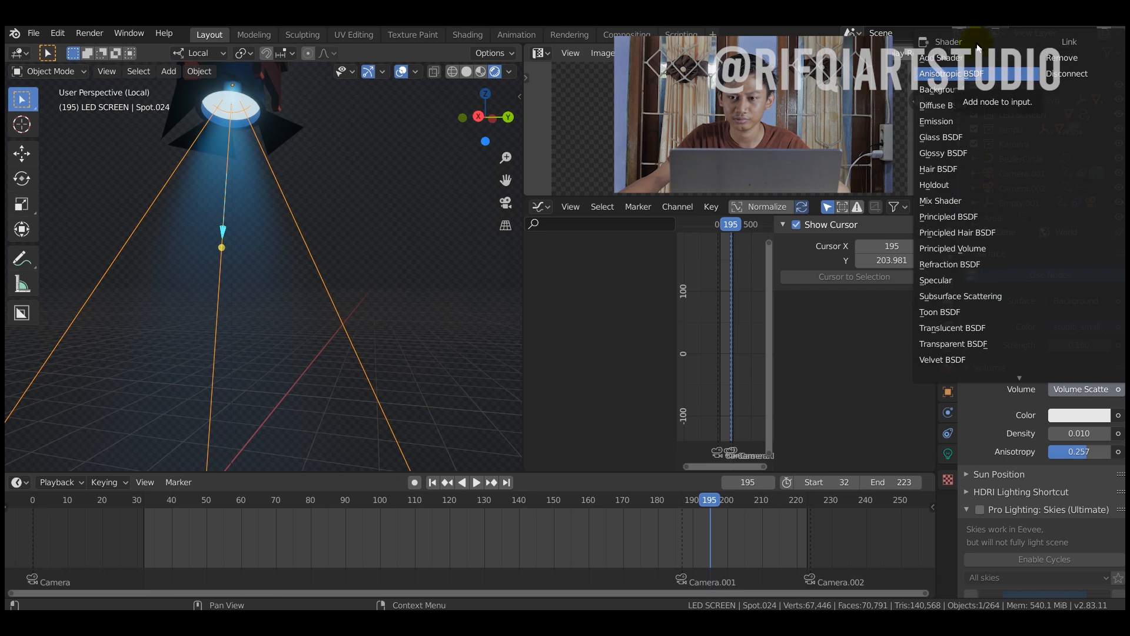
left_click(1062, 52)
middle_click_drag(379, 253, 406, 224)
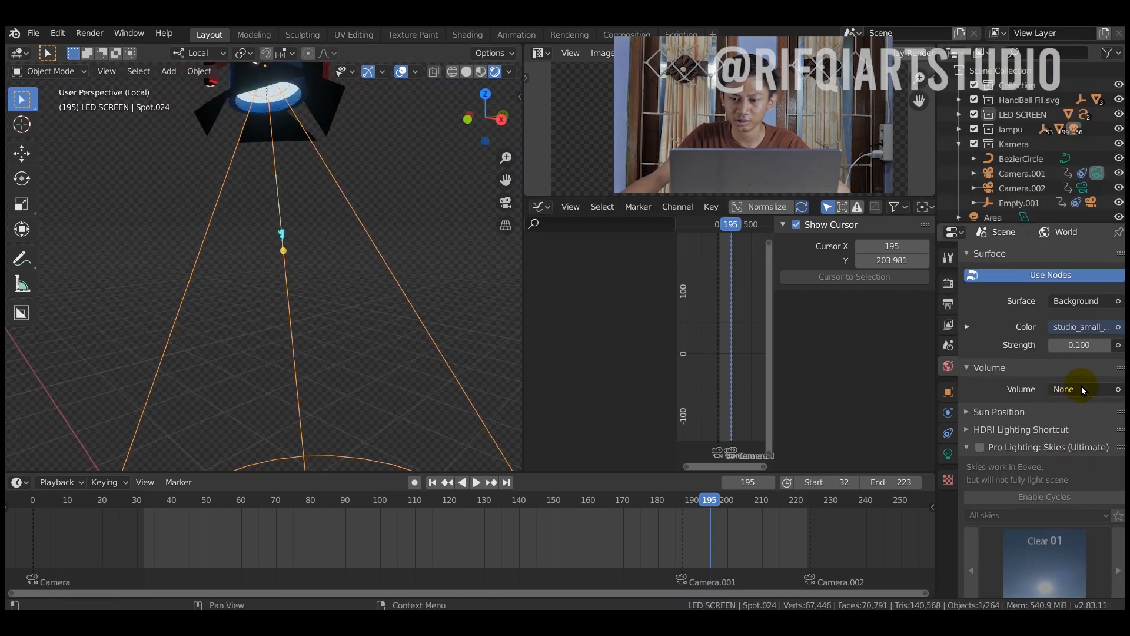
- Assign a Volume Scatter shader to the World's volume and set its density to 0.1
left_click(1082, 386)
left_click(1036, 356)
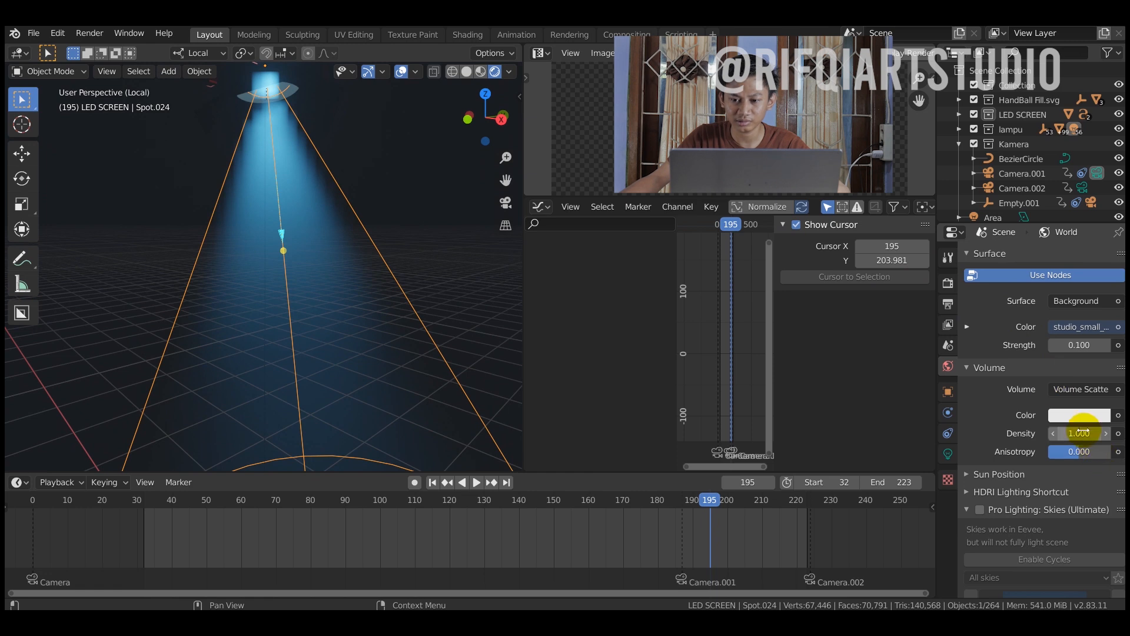
left_click_drag(1079, 433, 1047, 433)
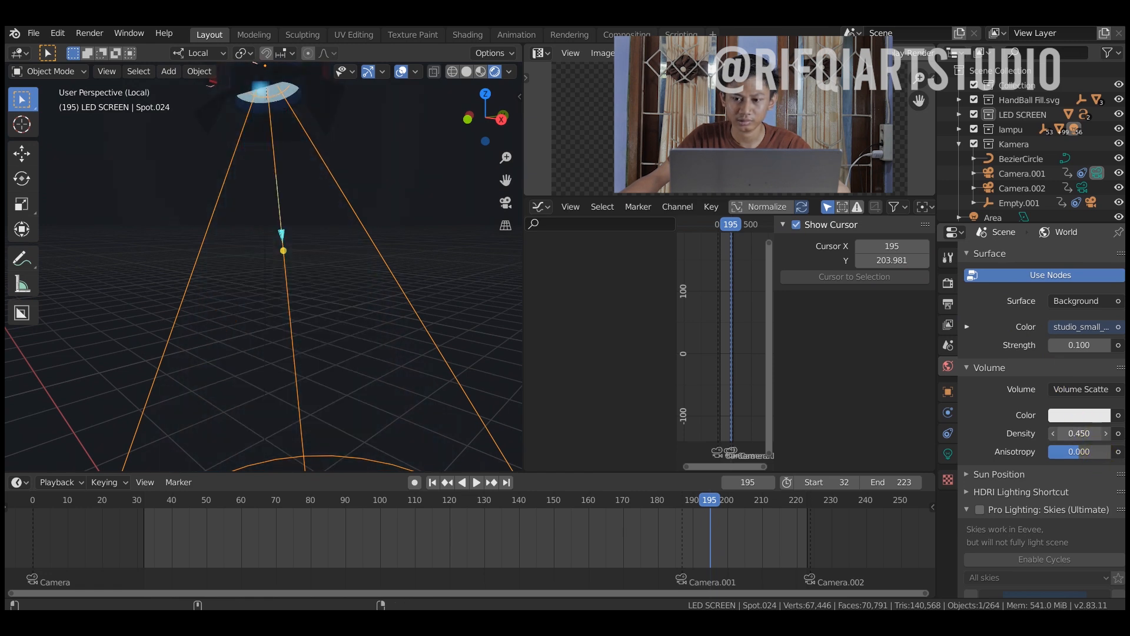
left_click(1076, 434)
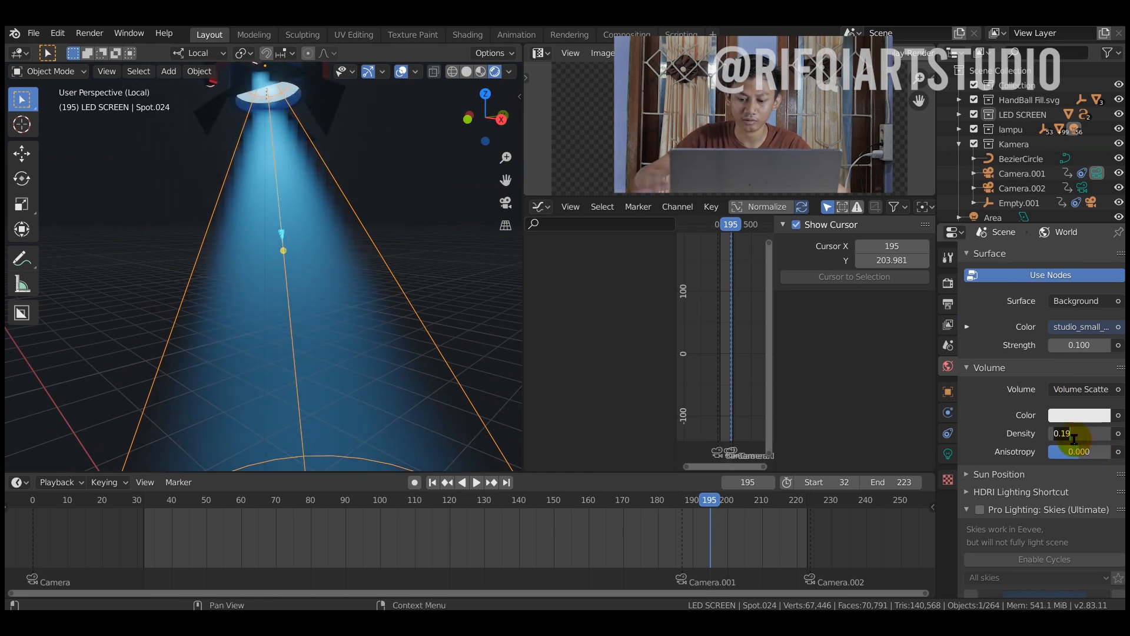
type(".10")
key("Return")
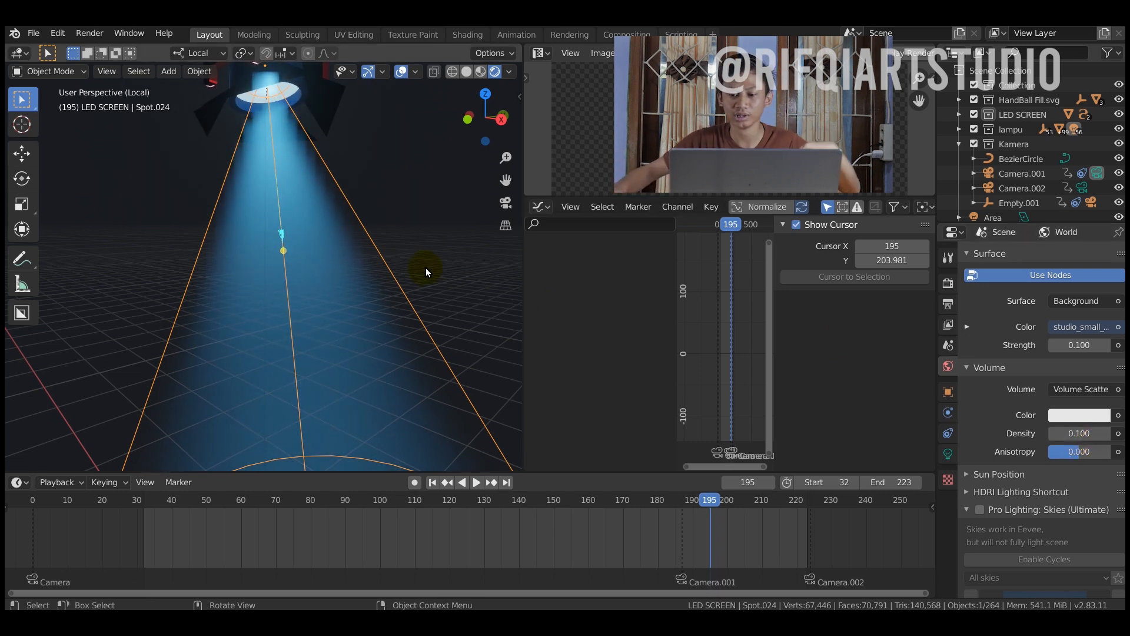
- Try a volumetrics tile size of 2 px in the render settings, and set it to 4 px
middle_click_drag(370, 171, 341, 182)
middle_click_drag(270, 122, 227, 107)
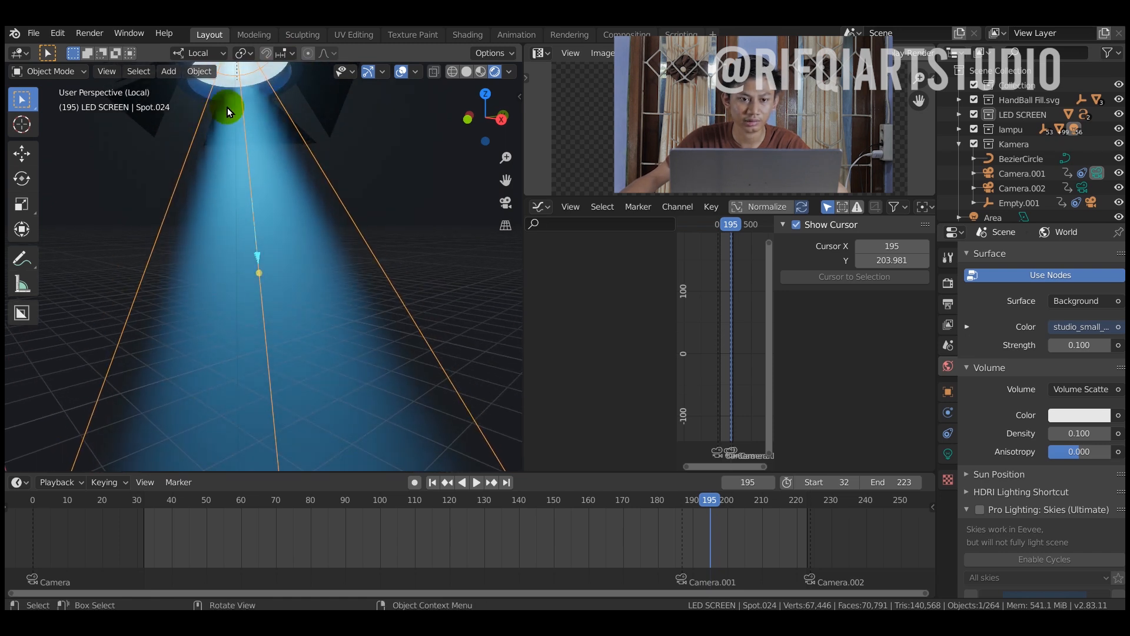
left_click(947, 284)
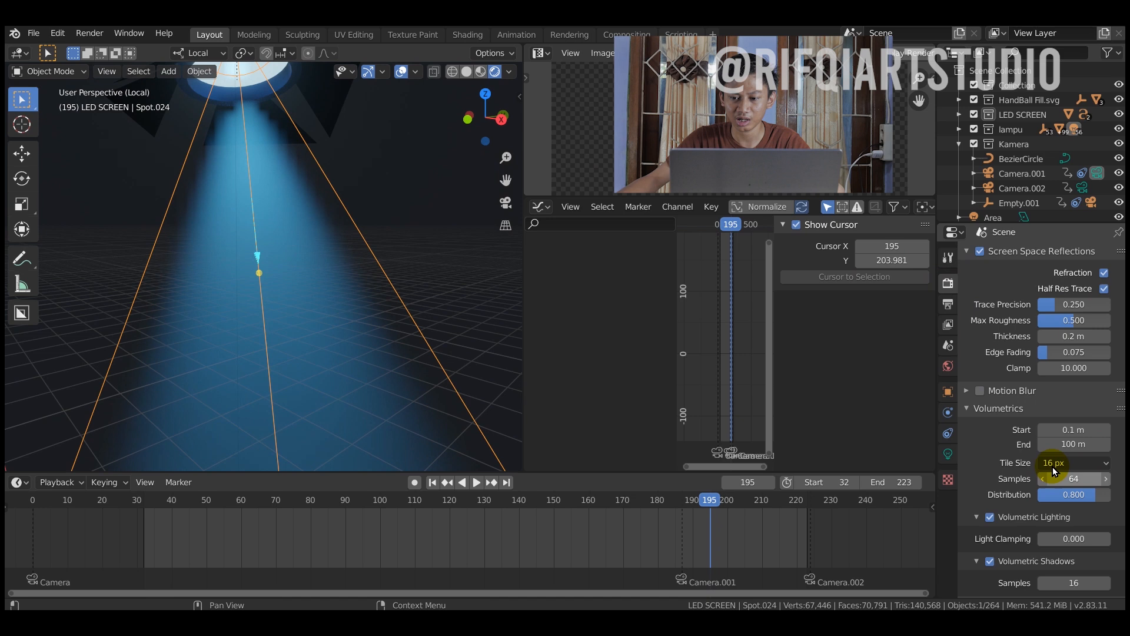
left_click(1053, 463)
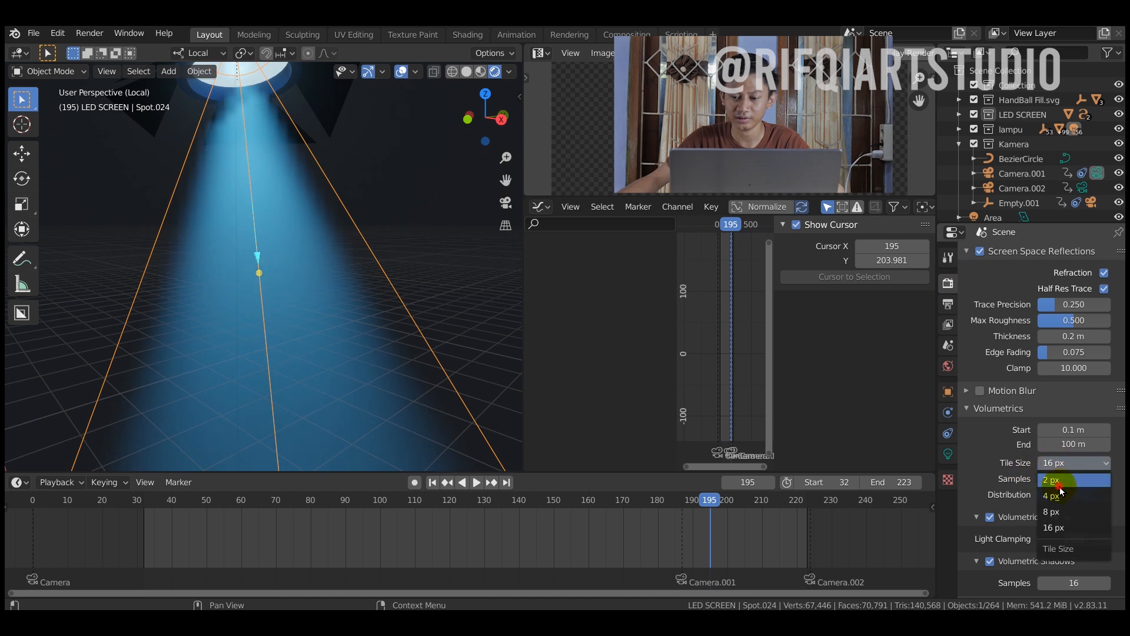
left_click(1058, 482)
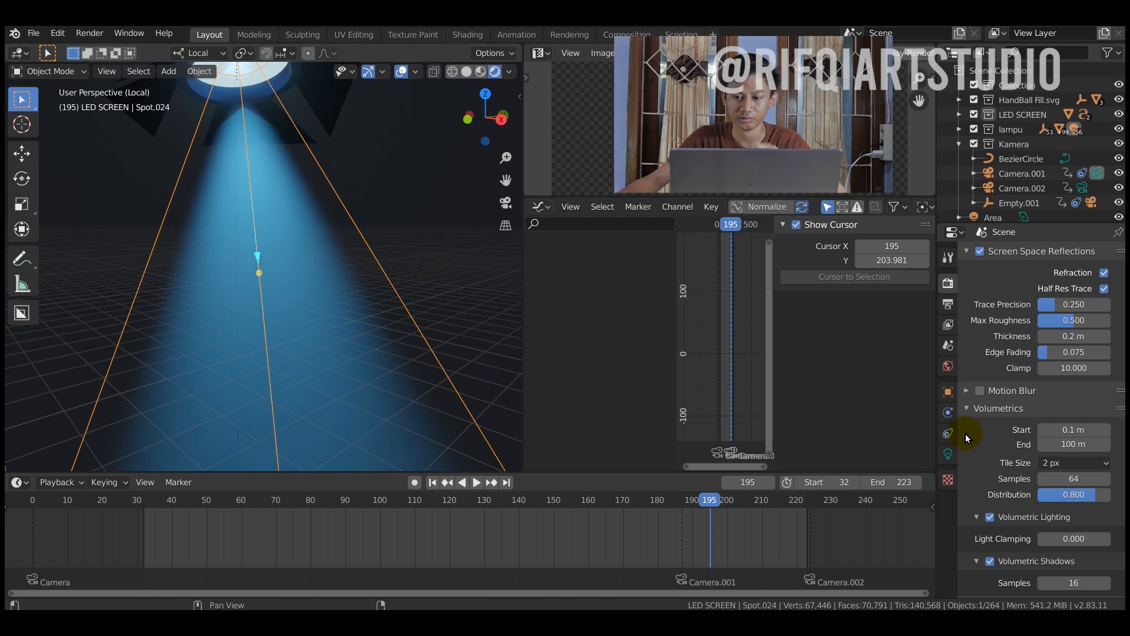
left_click(1075, 464)
left_click(1051, 495)
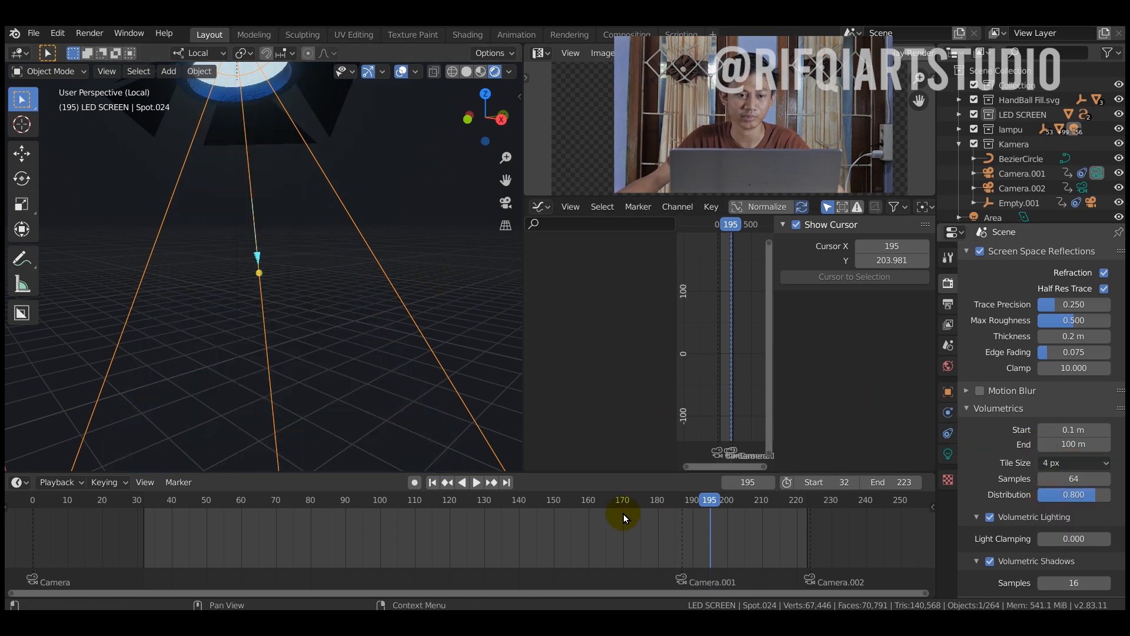
middle_click_drag(405, 258, 415, 256)
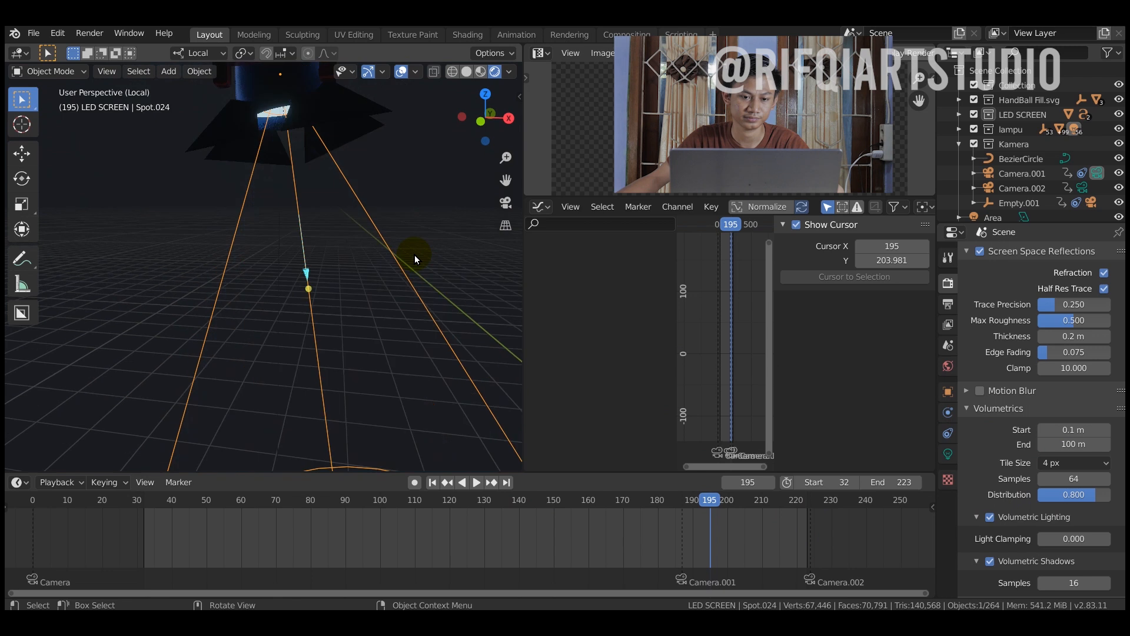
- Examine the Eevee render settings from sampling and bloom down to the volumetrics, keeping 64 volumetric samples
scroll(995, 359, "up", 10)
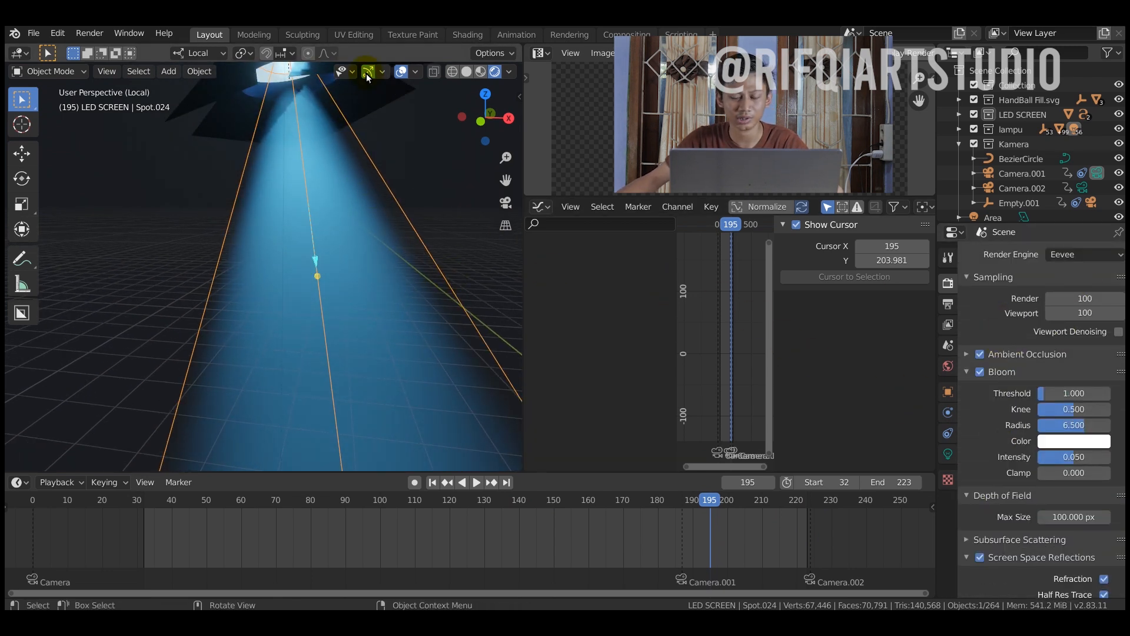
scroll(995, 441, "down", 9)
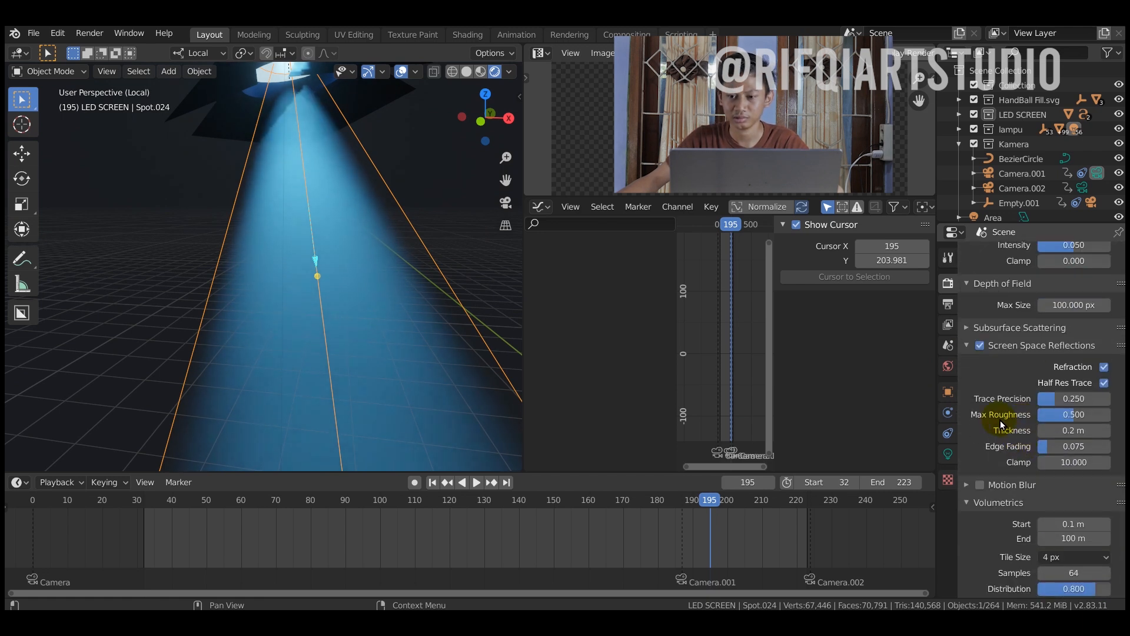
scroll(1001, 419, "up", 2)
scroll(1025, 347, "down", 5)
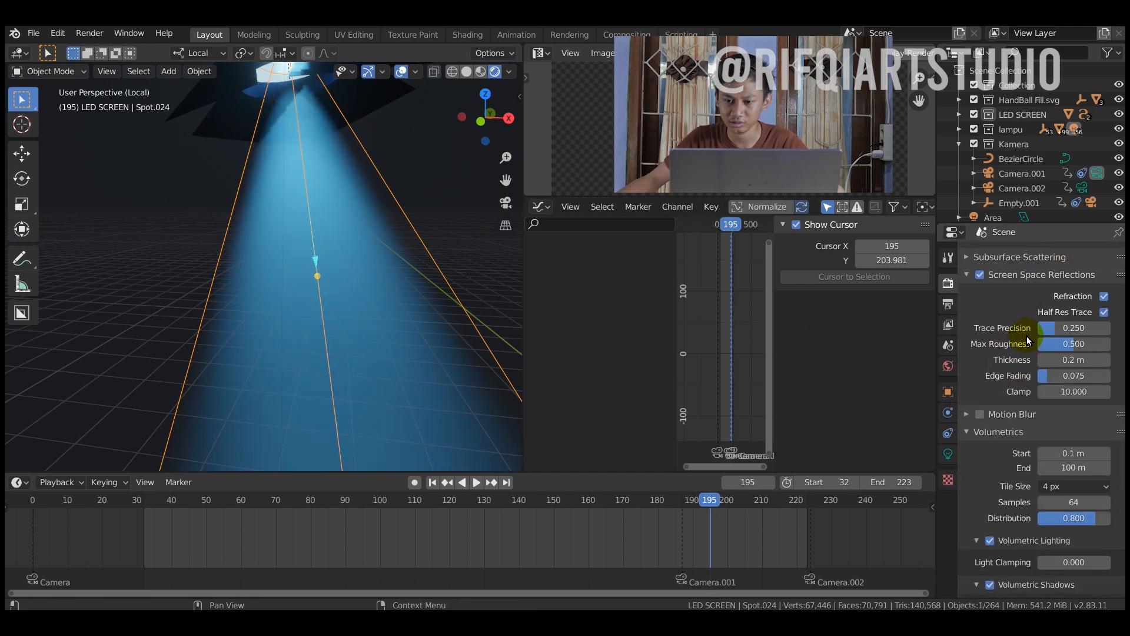
scroll(1024, 347, "down", 4)
left_click(1076, 409)
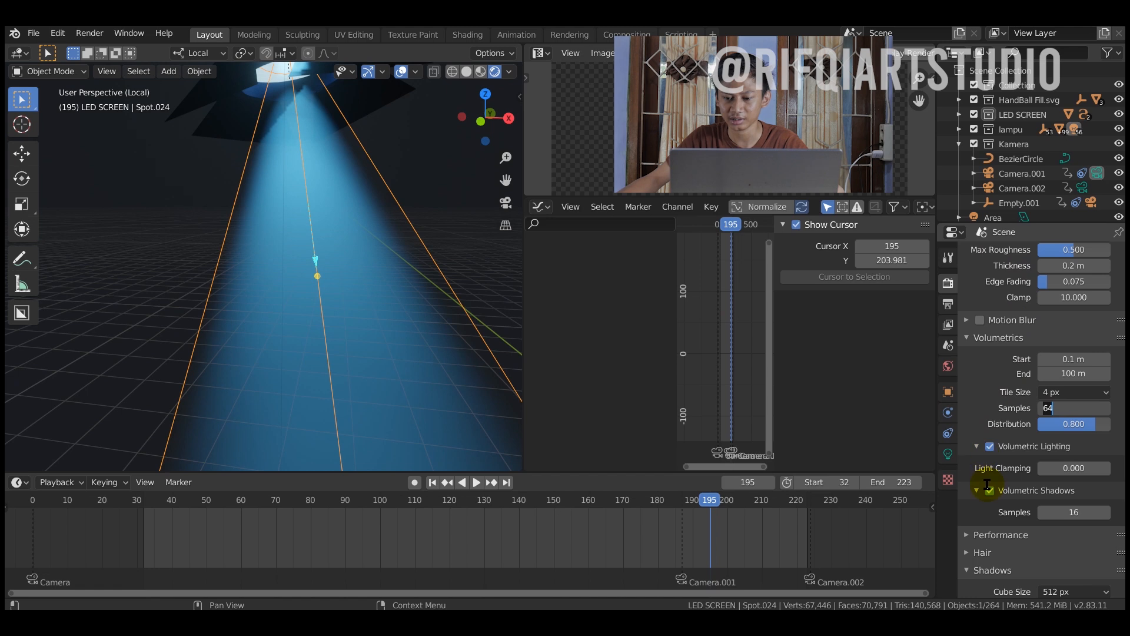
key("Return")
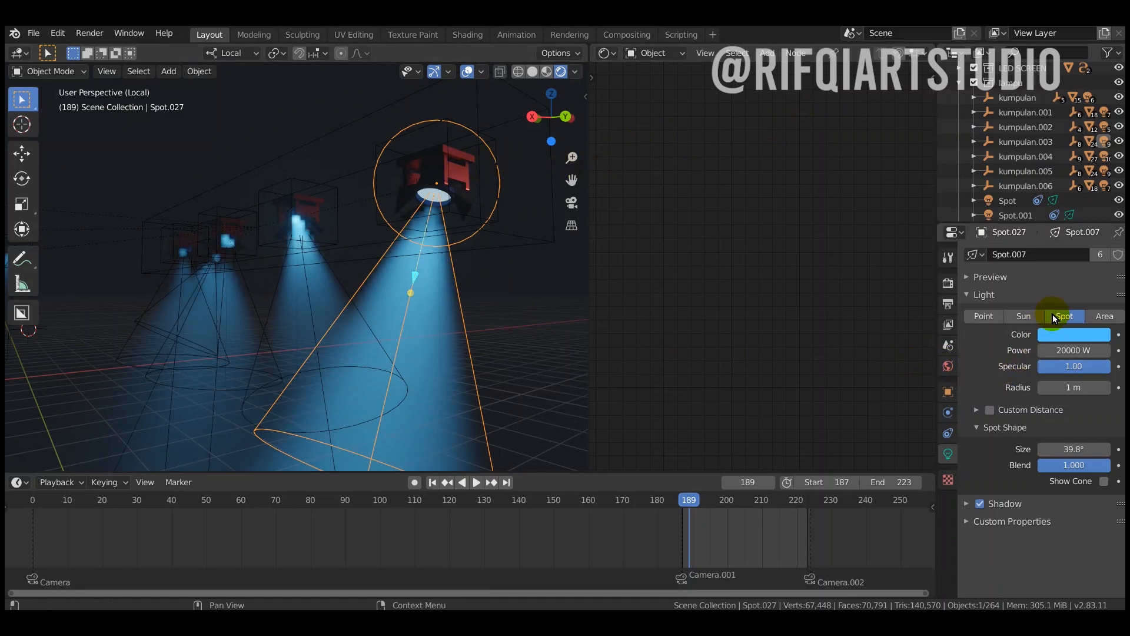
- Try a different power on the nearest lamp's spot light and restore it to 20000 W
mouse_move(1074, 350)
left_mouse_down()
mouse_move(1062, 350)
mouse_move(1082, 352)
left_mouse_up()
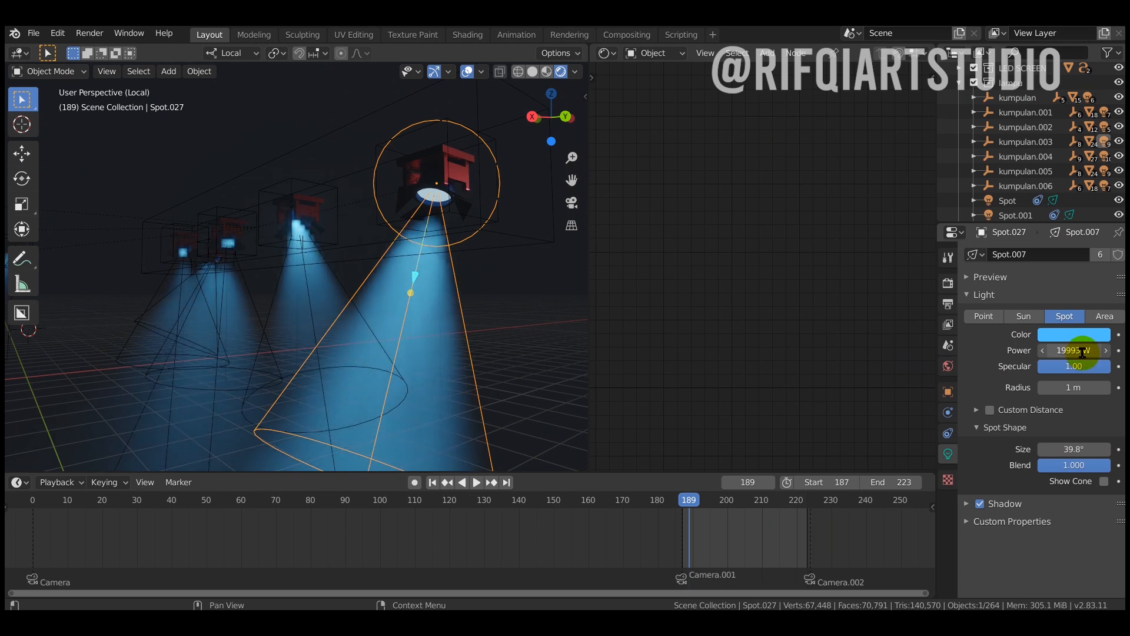
type("2")
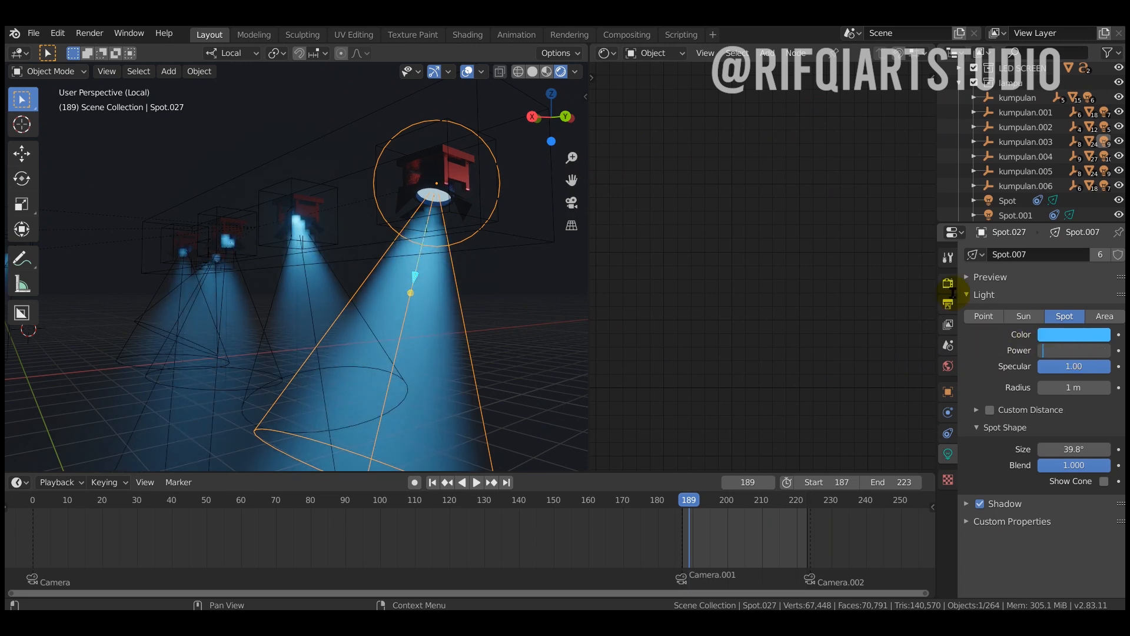
key("Return")
key("ctrl+z")
- Try radii of 4 m and 0.1 m on the spot light, and set its radius to 0.4 m
double_click(1057, 388)
type("4")
key("Return")
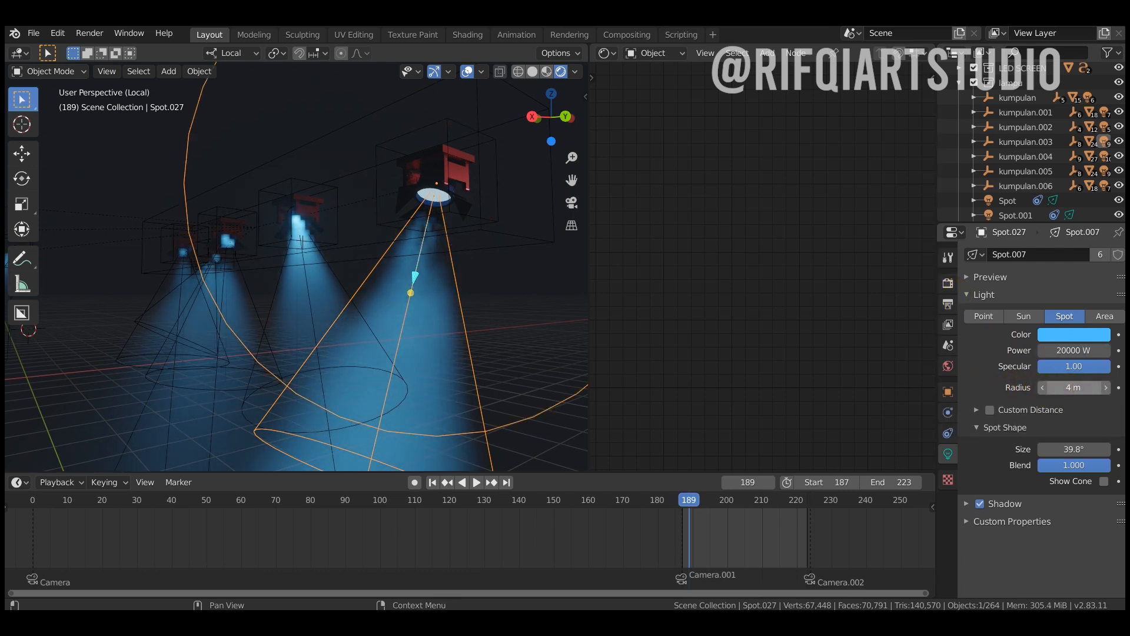
key("Return")
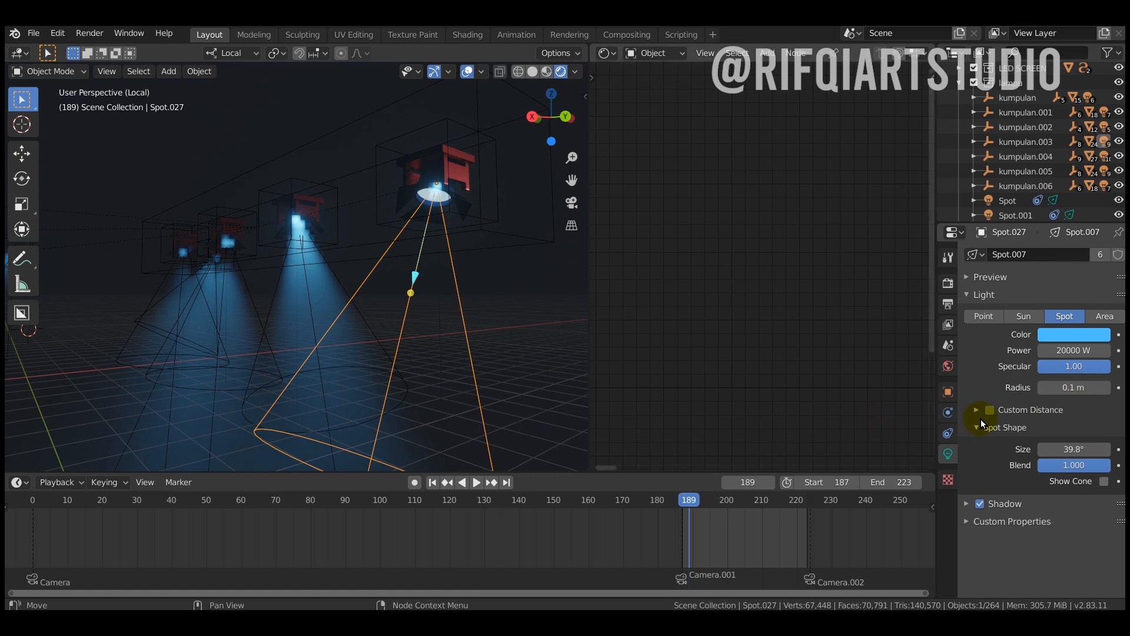
type("4")
key("Return")
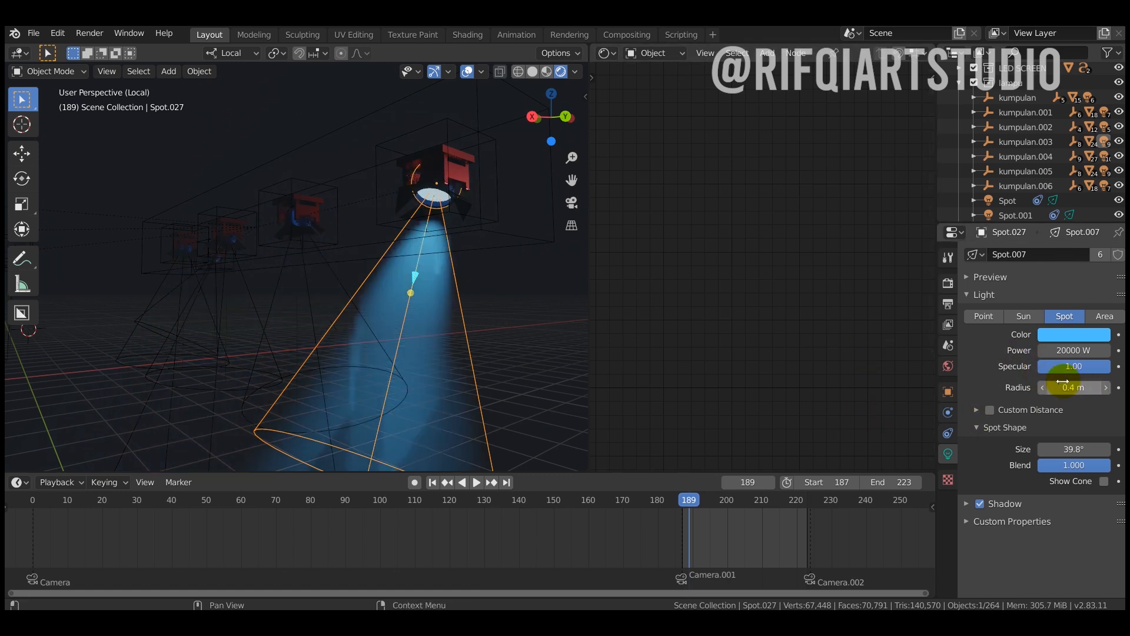
- Widen the spot light's cone size to 66.5°
left_click(1014, 450)
mouse_move(1067, 450)
left_mouse_down()
mouse_move(1122, 450)
mouse_move(1022, 449)
mouse_move(1077, 449)
mouse_move(994, 465)
mouse_move(1069, 465)
left_mouse_up()
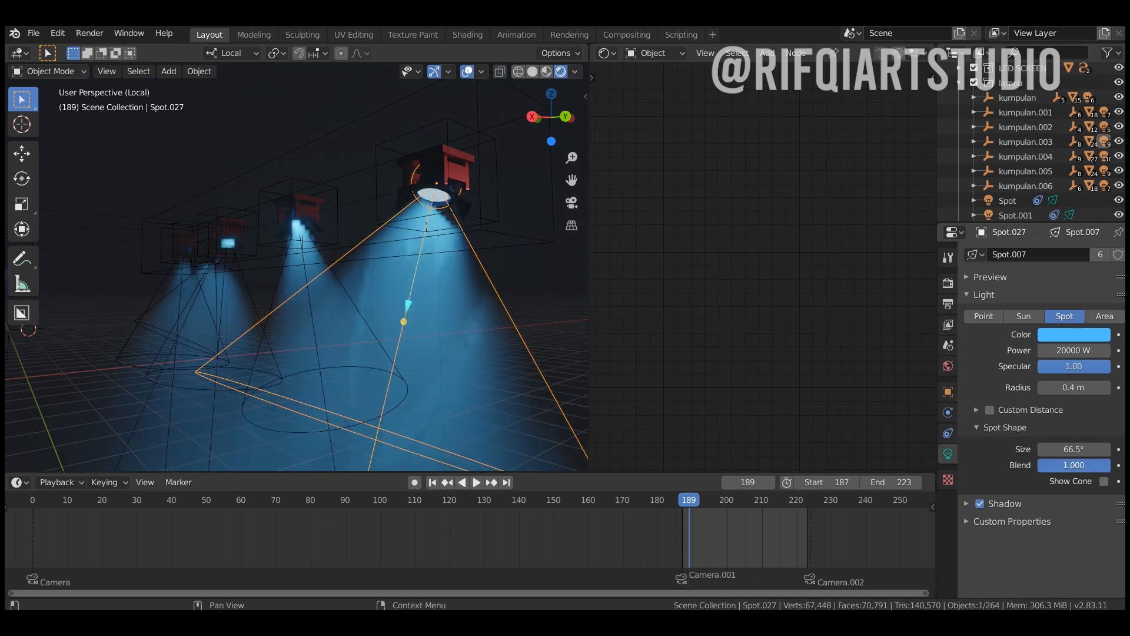
key("a")
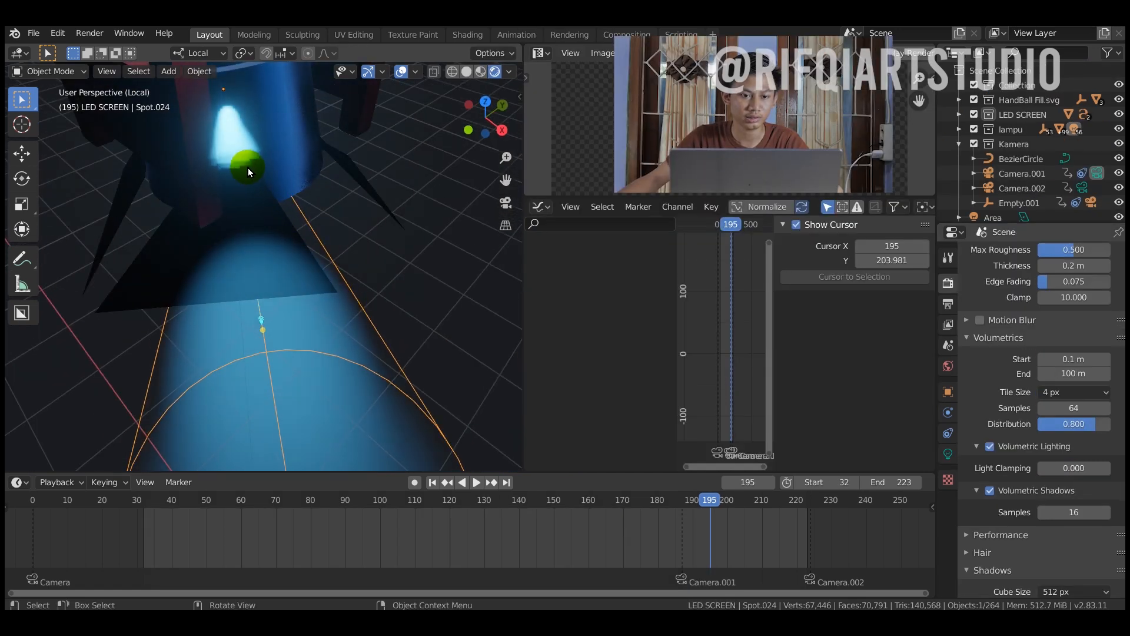
- Inspect the lamp's cylinder, switch the viewport to solid shading and exit local view
left_click(248, 167)
middle_click_drag(335, 193, 336, 150)
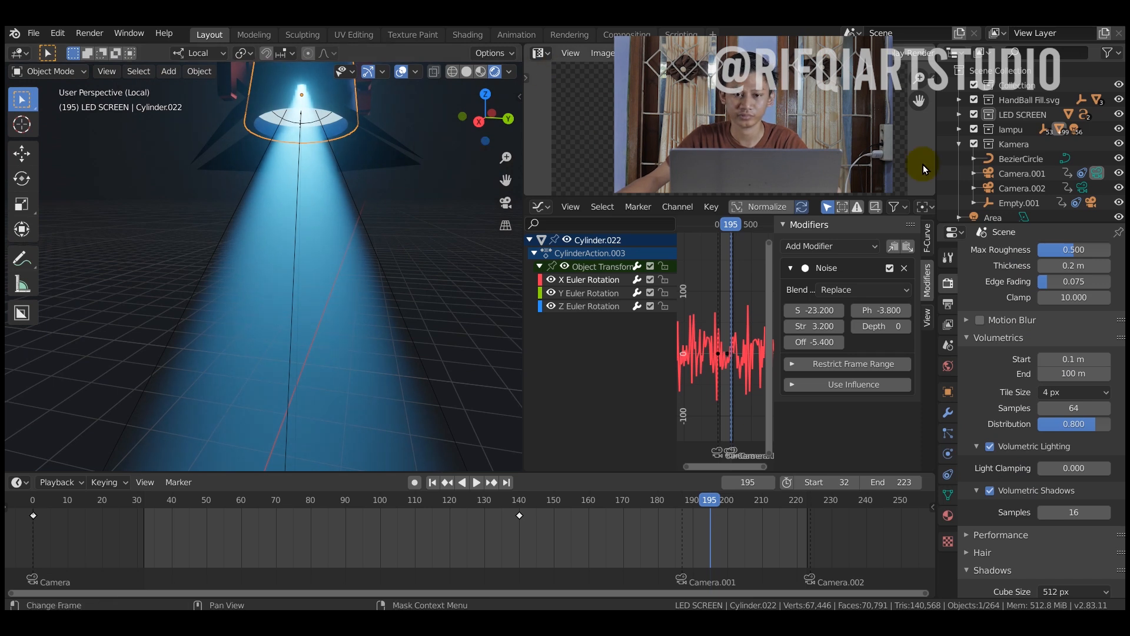
left_click(466, 71)
scroll(333, 150, "down", 3)
left_click(338, 154)
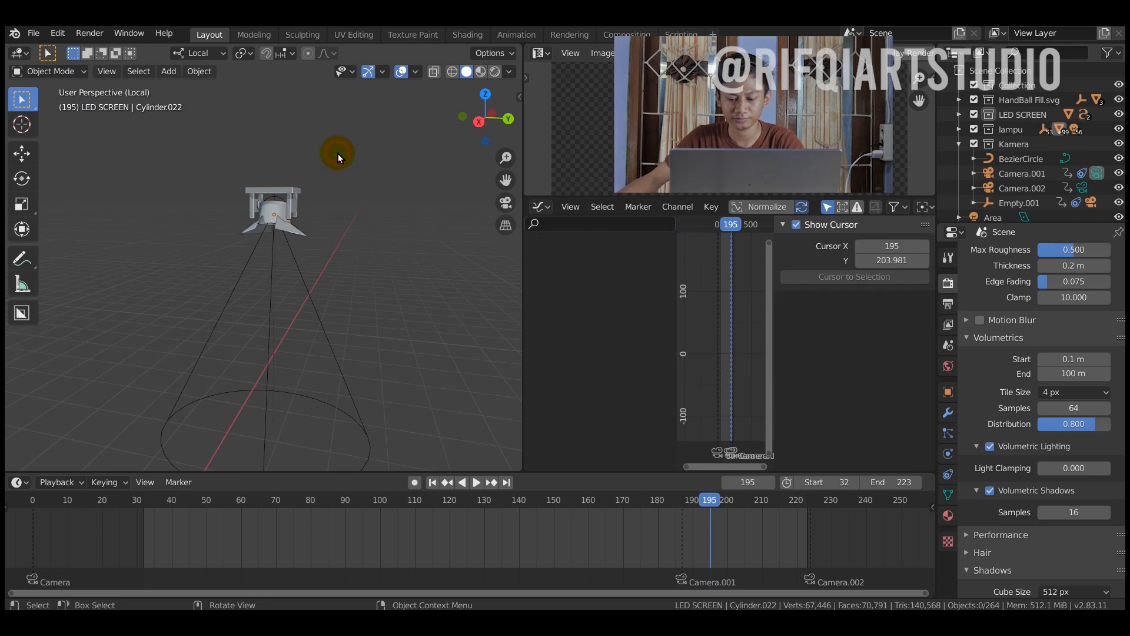
key("KP_Divide")
- Select the overhead truss and show the settings of its first Array modifier, with the second one collapsed
middle_click_drag(310, 150, 257, 298)
left_click(238, 298)
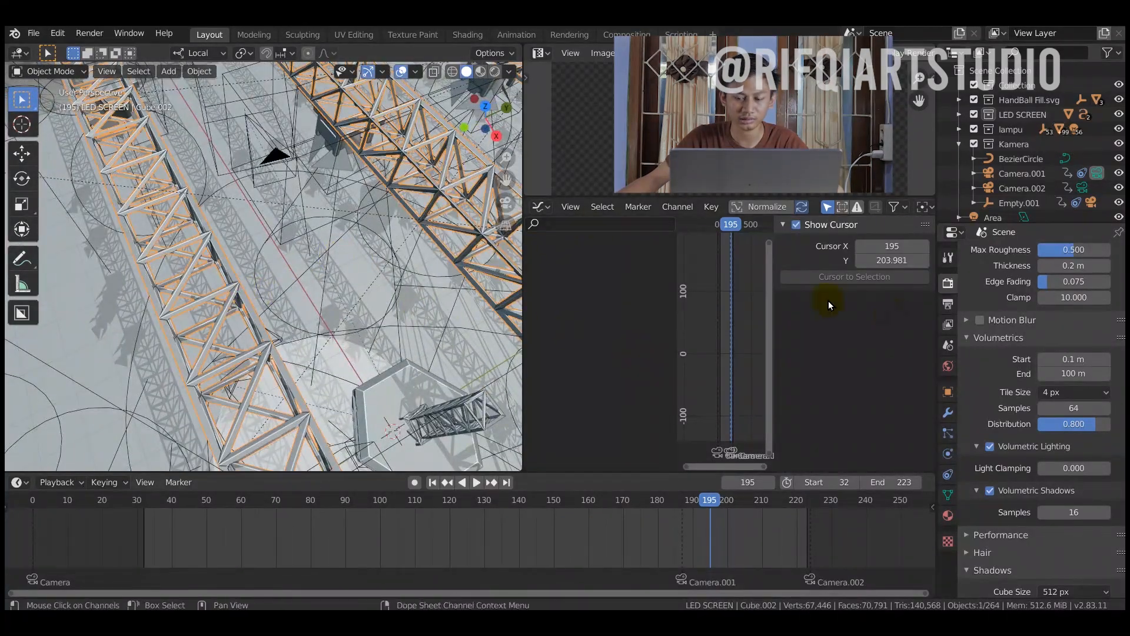
left_click(948, 414)
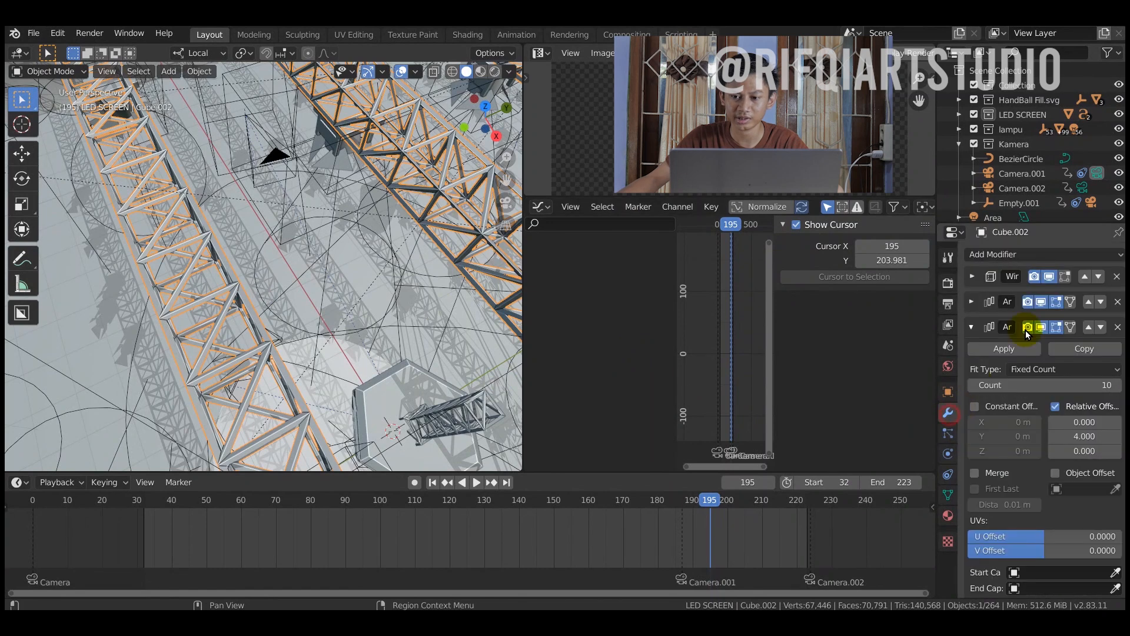
left_click(973, 327)
left_click(971, 304)
scroll(257, 264, "down", 5)
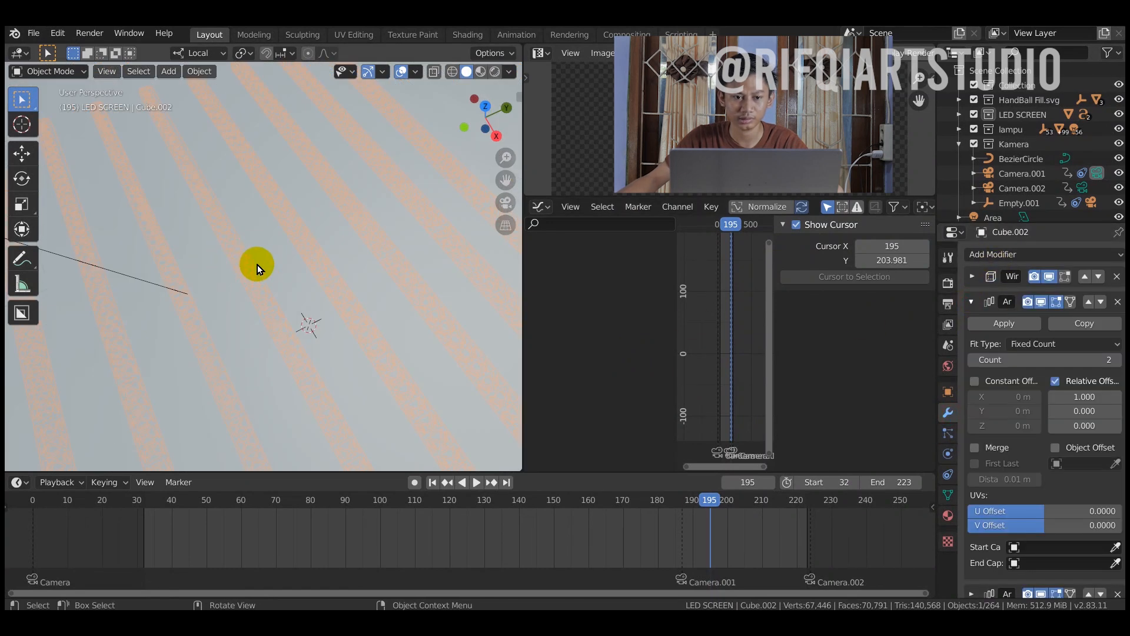
scroll(268, 267, "up", 3)
- Switch the viewport display of the truss's first and second Array modifiers off and back on to compare their effect
middle_click_drag(276, 267, 333, 208)
left_click(1042, 302)
left_click(1042, 301)
left_click_drag(333, 205, 351, 199)
left_click(1045, 303)
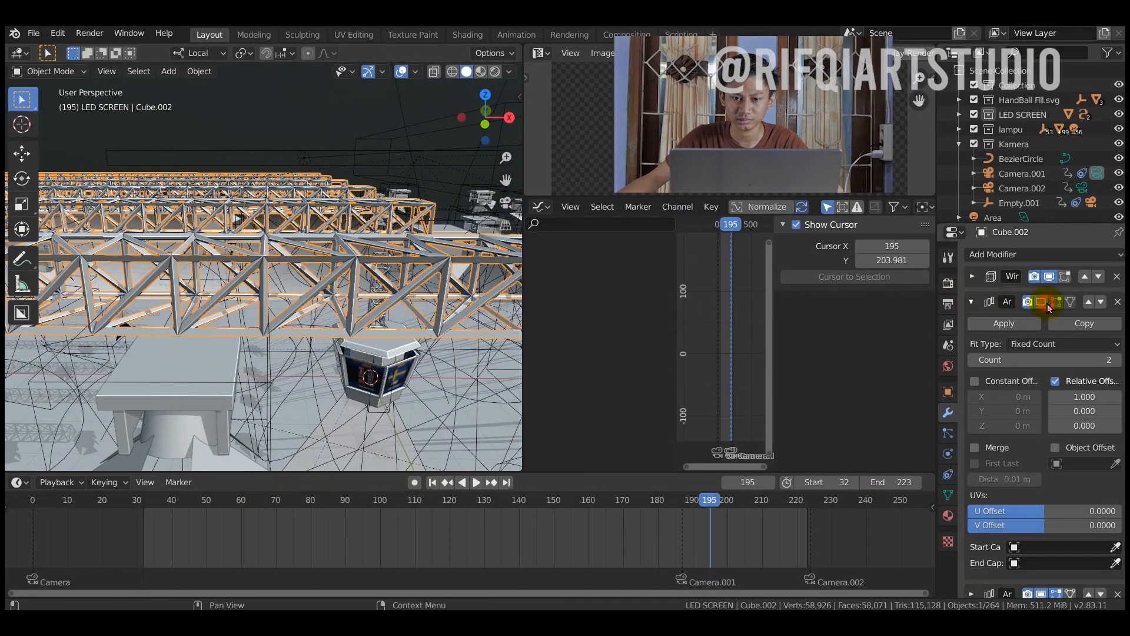
scroll(1037, 361, "down", 1)
left_click(1041, 582)
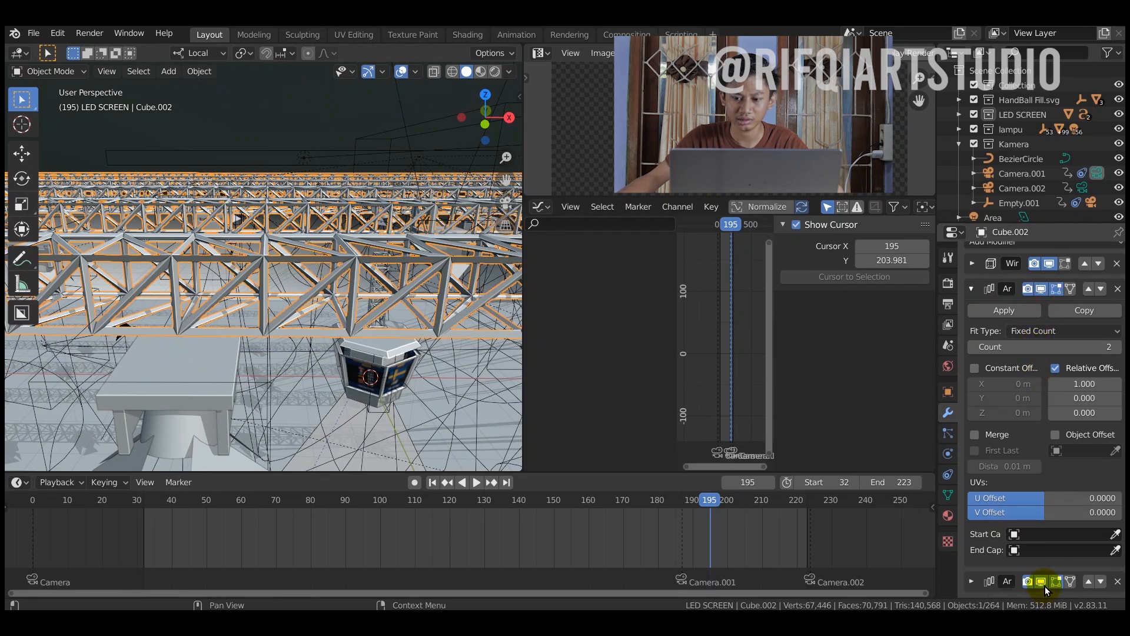
middle_click_drag(282, 214, 365, 224)
- Expand the truss's second Array modifier, try a count of 1, and set the count to 11
left_click(983, 581)
scroll(1032, 418, "down", 8)
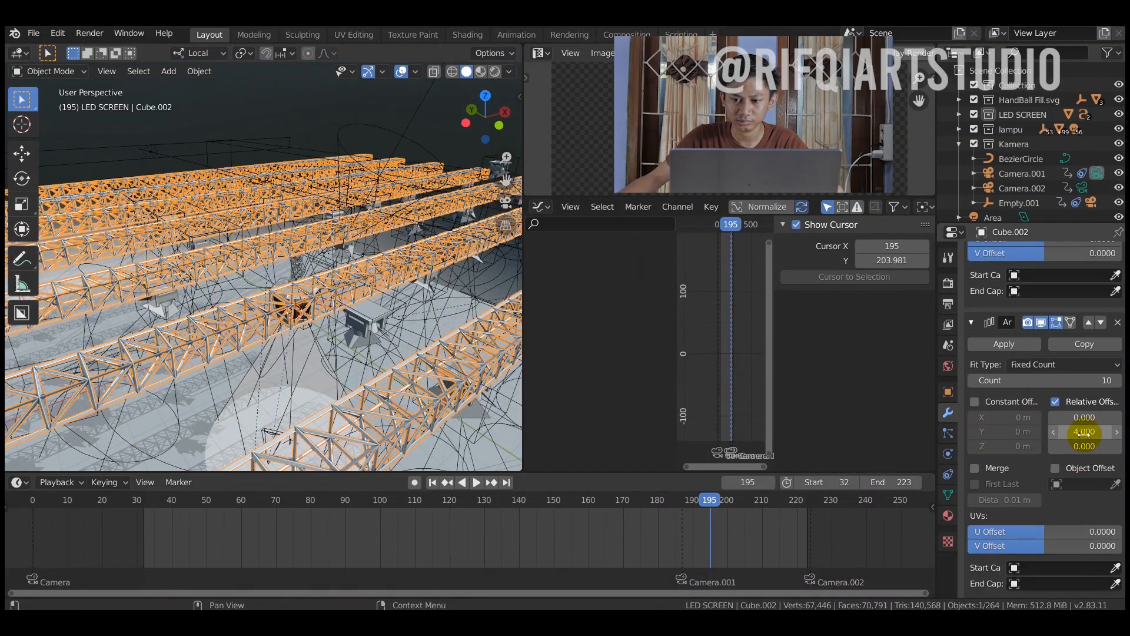
left_click(1084, 380)
type("1")
key("Return")
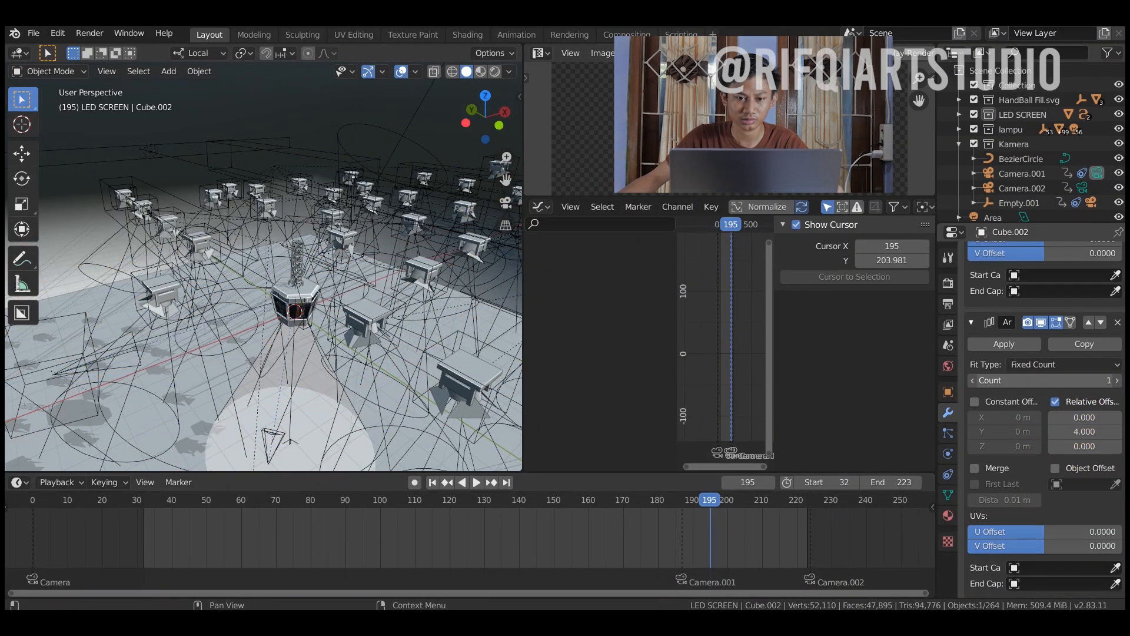
mouse_move(1069, 381)
left_mouse_down()
mouse_move(1090, 381)
mouse_move(1068, 381)
mouse_move(1081, 381)
left_mouse_up()
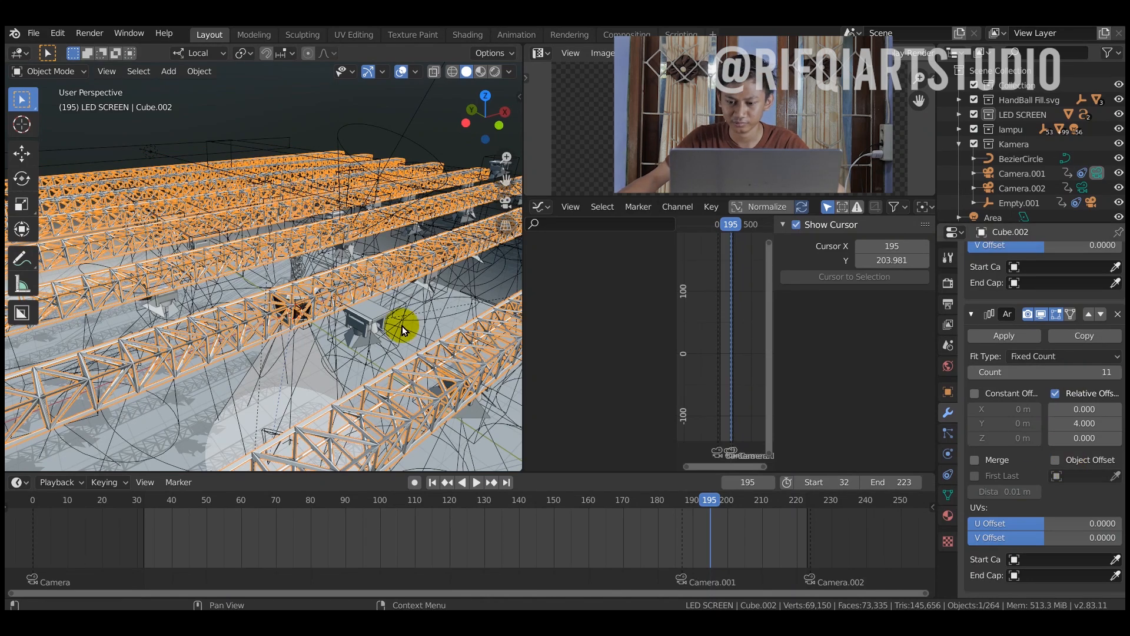
- Select the hanging lamp's bracket, flared shade, cylinder and empty to show the parts it is built from
middle_click_drag(222, 217, 213, 250)
left_click(217, 253)
left_click(228, 280)
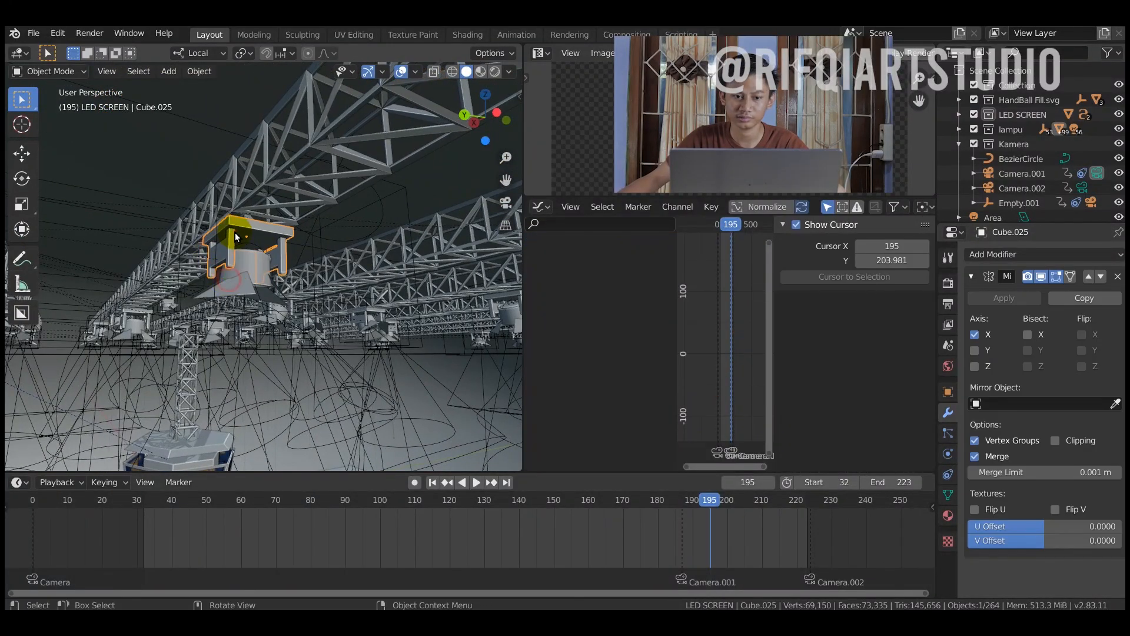
left_click(281, 281)
left_click(253, 299)
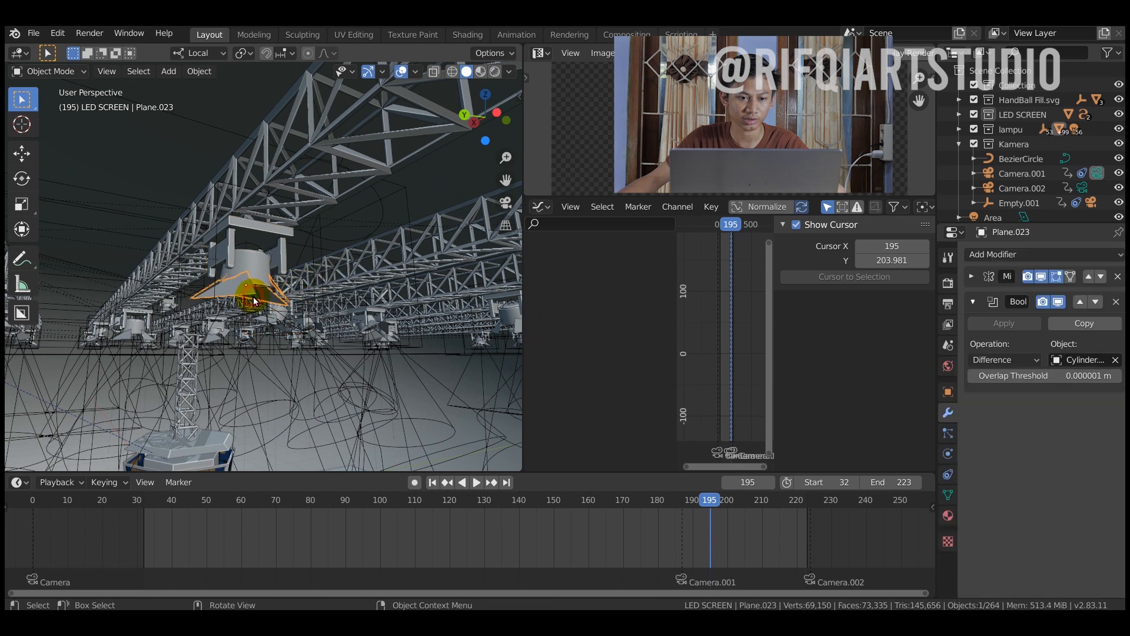
left_click(260, 280, "shift")
left_click(243, 228, "shift")
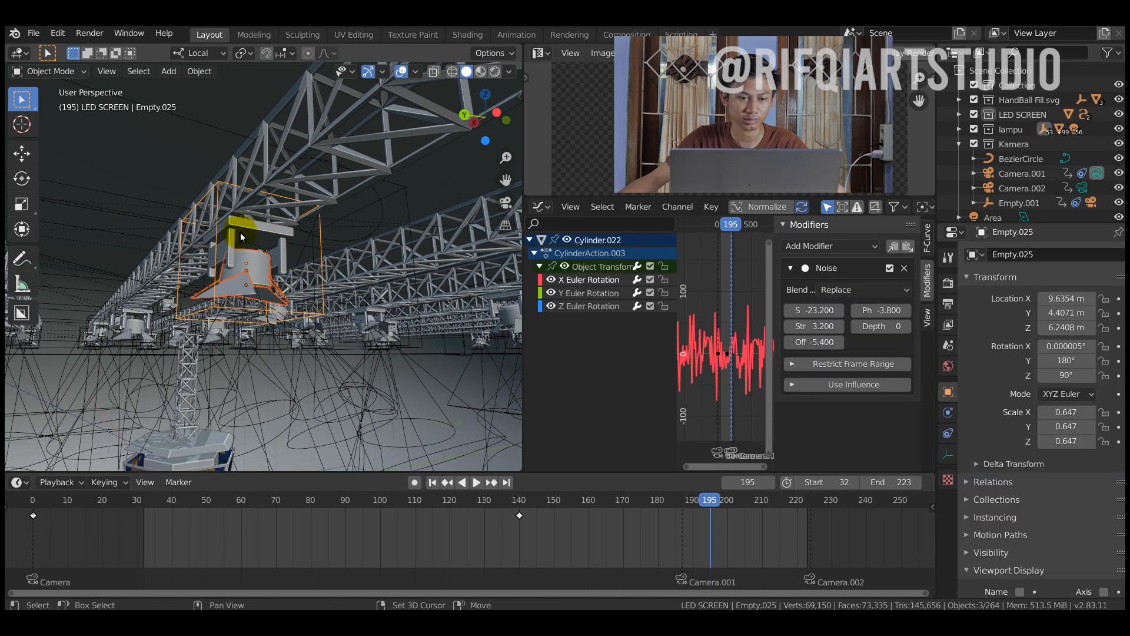
- Select the truss and the lamp's empty, and try moving the empty
left_click(213, 215)
left_click(213, 215)
left_click(213, 215)
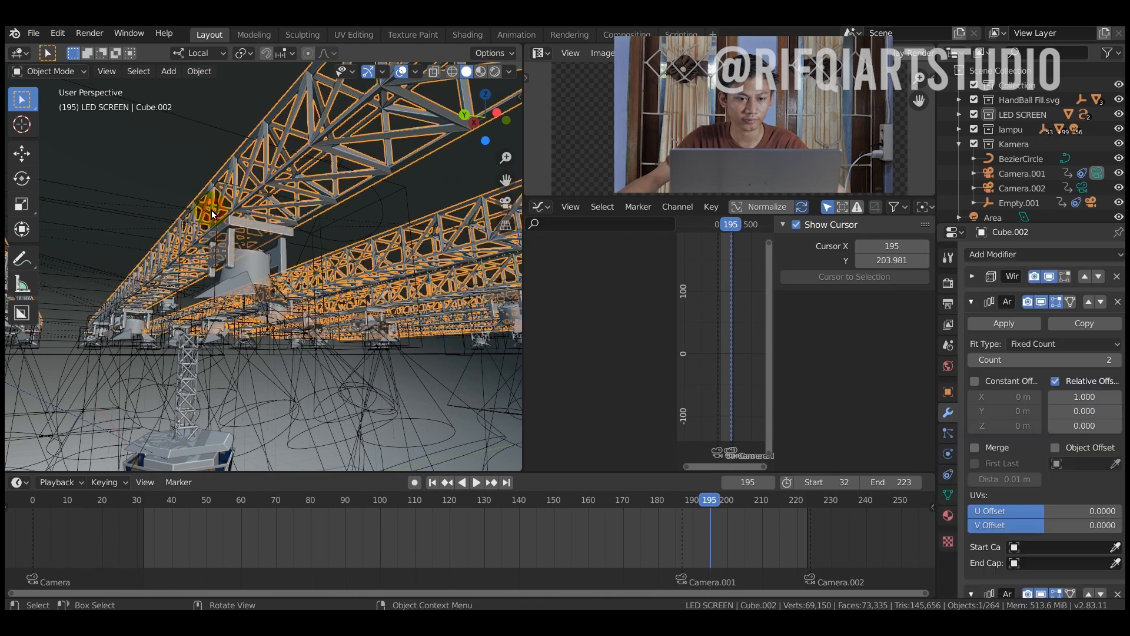
left_click(216, 221)
key("g")
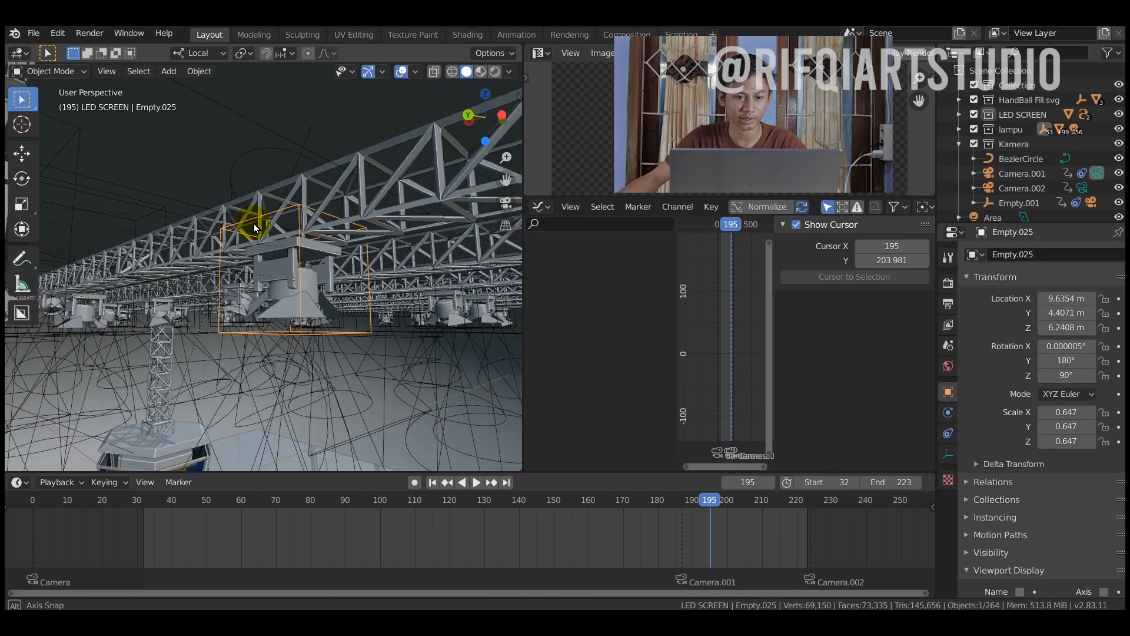
left_click(273, 244)
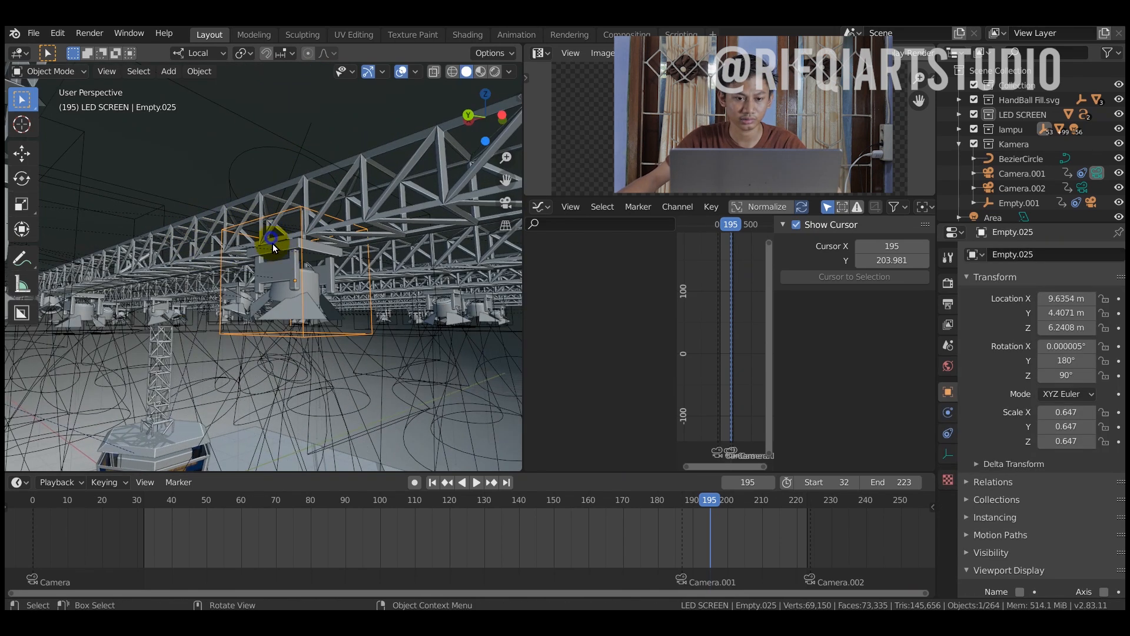
right_click(306, 204)
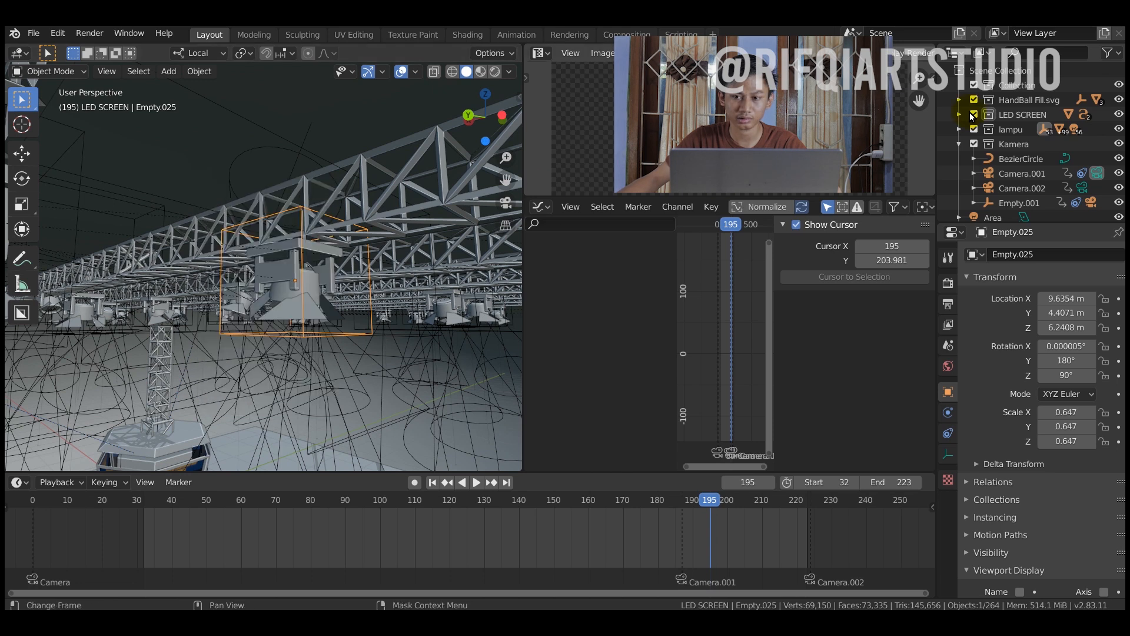
- Expand the lampu collection and select kumpulan.003 together with its whole hierarchy
scroll(979, 109, "down", 2)
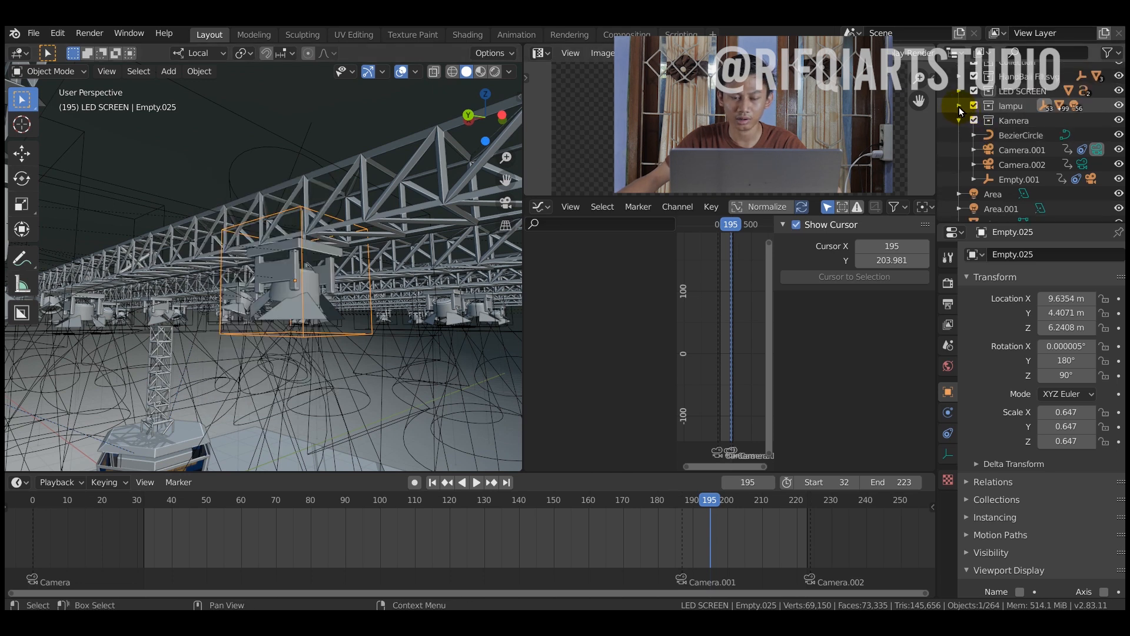
left_click(959, 106)
scroll(1027, 123, "down", 1)
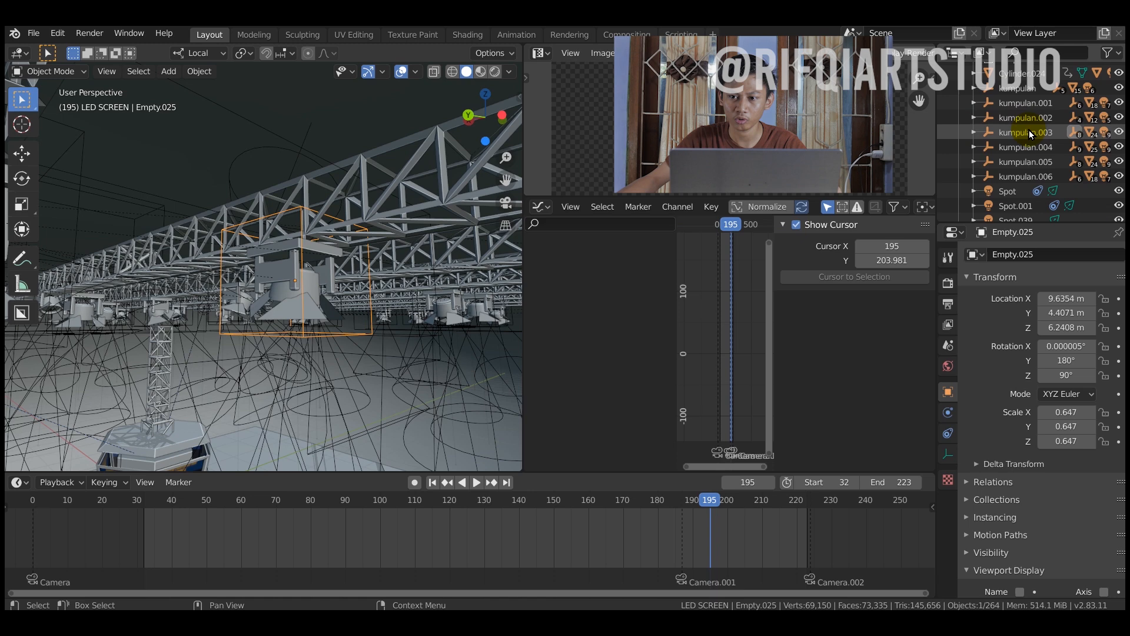
left_click(1030, 132)
right_click(1030, 132)
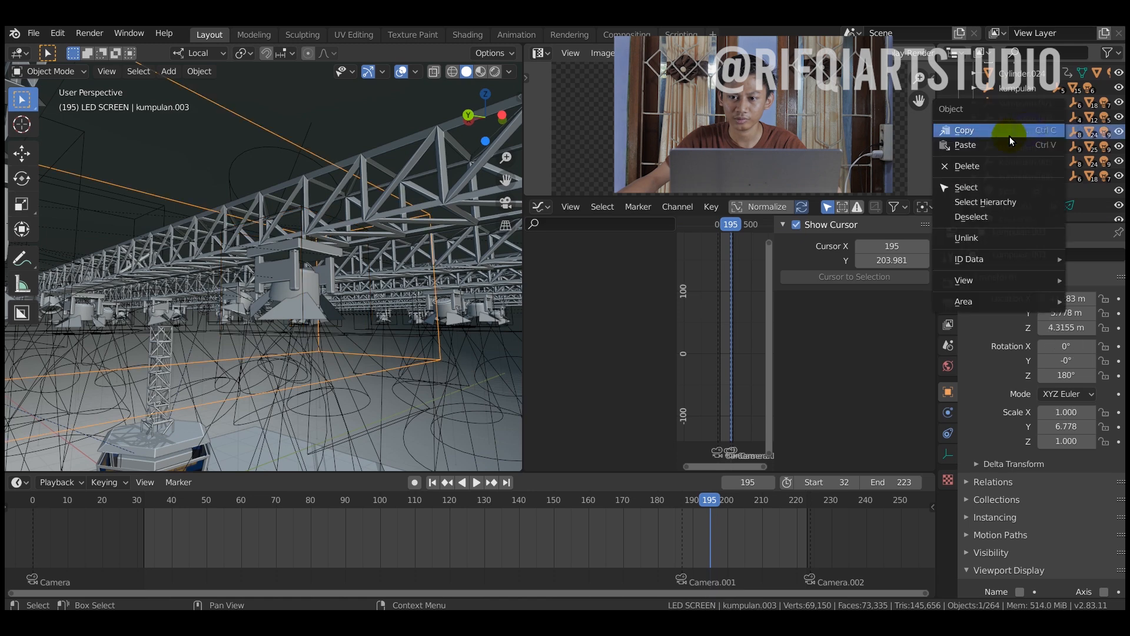
left_click(977, 202)
- Duplicate the selected lamp group and move the copy along its local Y axis
middle_click_drag(186, 263, 157, 234)
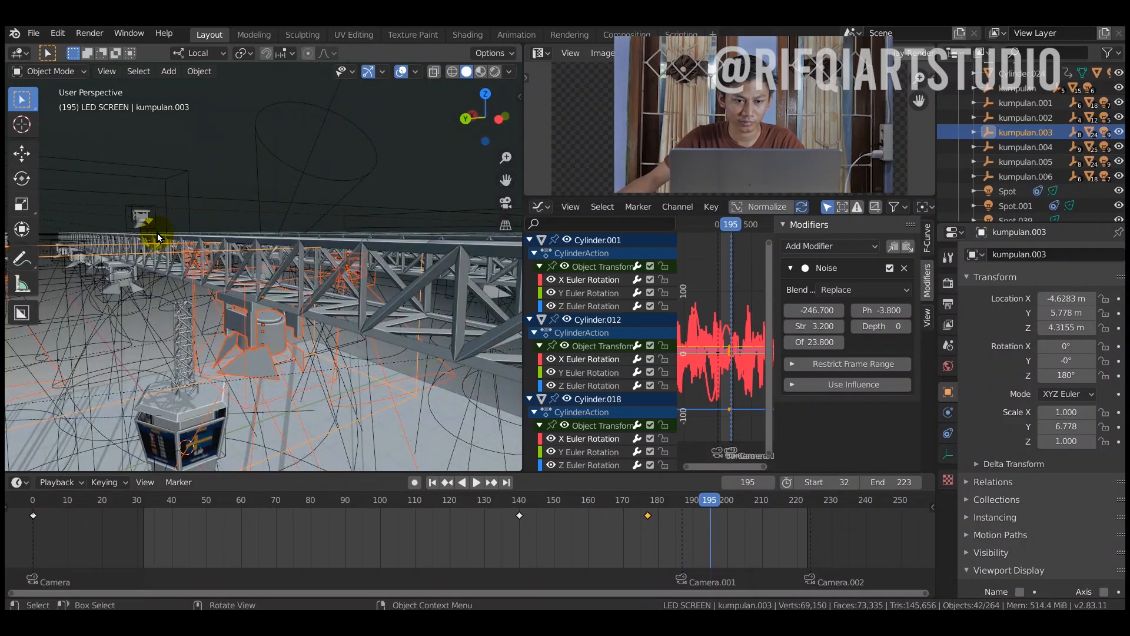
key("shift+d")
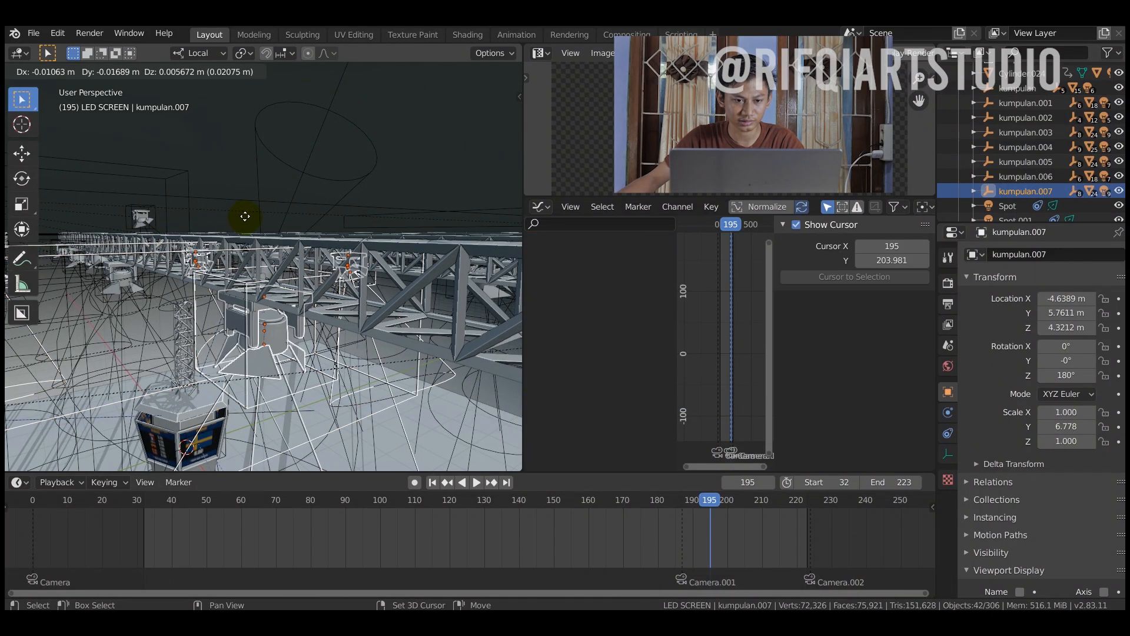
right_click(321, 230)
key("g")
key("y")
key("y")
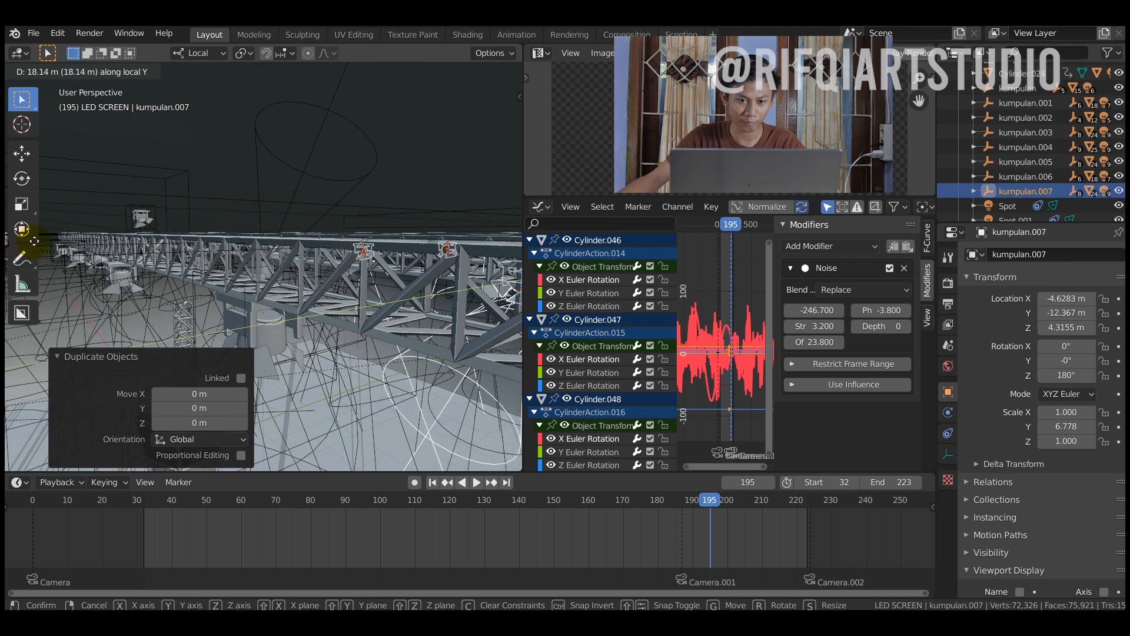
left_click(415, 259)
- Delete the duplicated lamp group
middle_click_drag(414, 260, 223, 278)
key("x")
left_click(310, 262)
- Isolate the LED screen cube in local view and switch the viewport to rendered shading
left_click(222, 295)
key("KP_Divide")
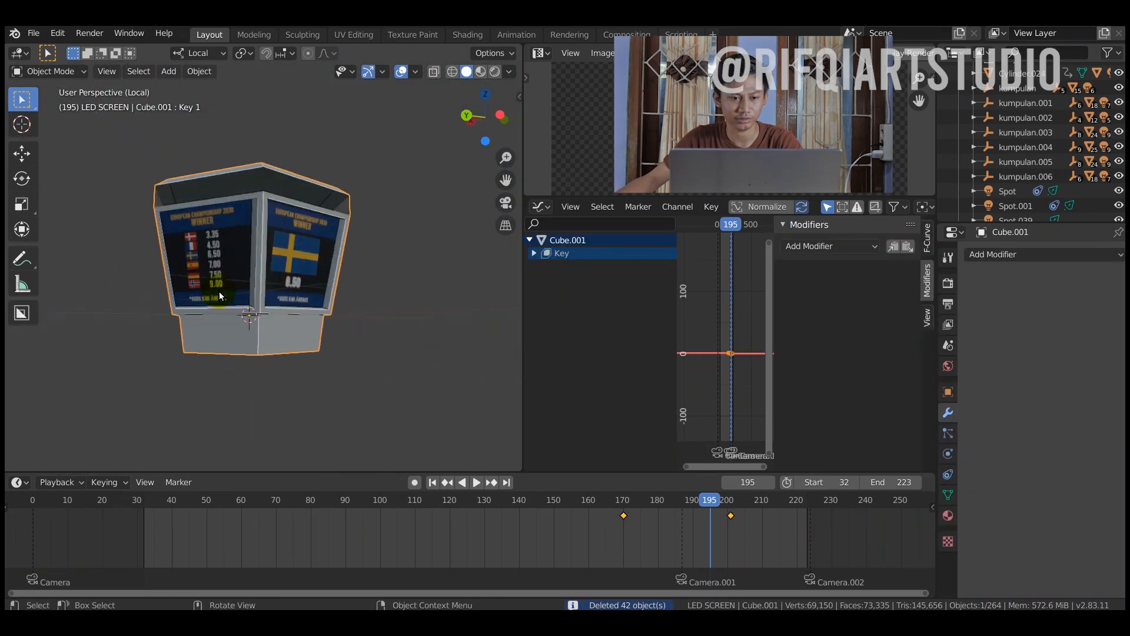
left_click(494, 71)
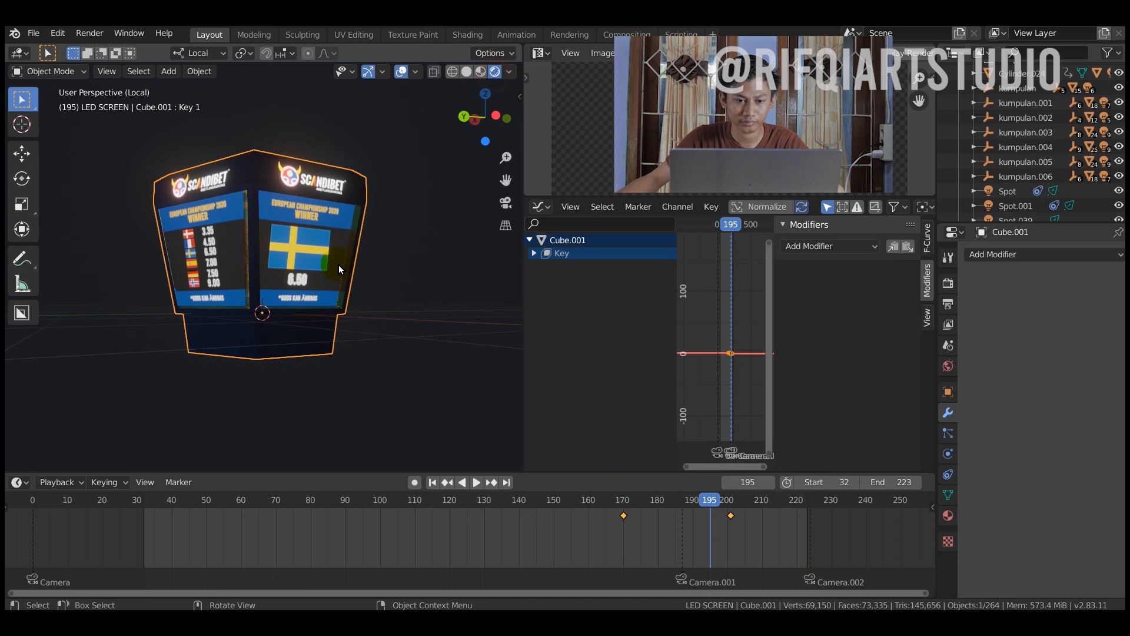
- Change the Graph Editor to the Shader Editor and examine the SCANDIBET.001 material's node tree
left_click(542, 206)
left_click(577, 356)
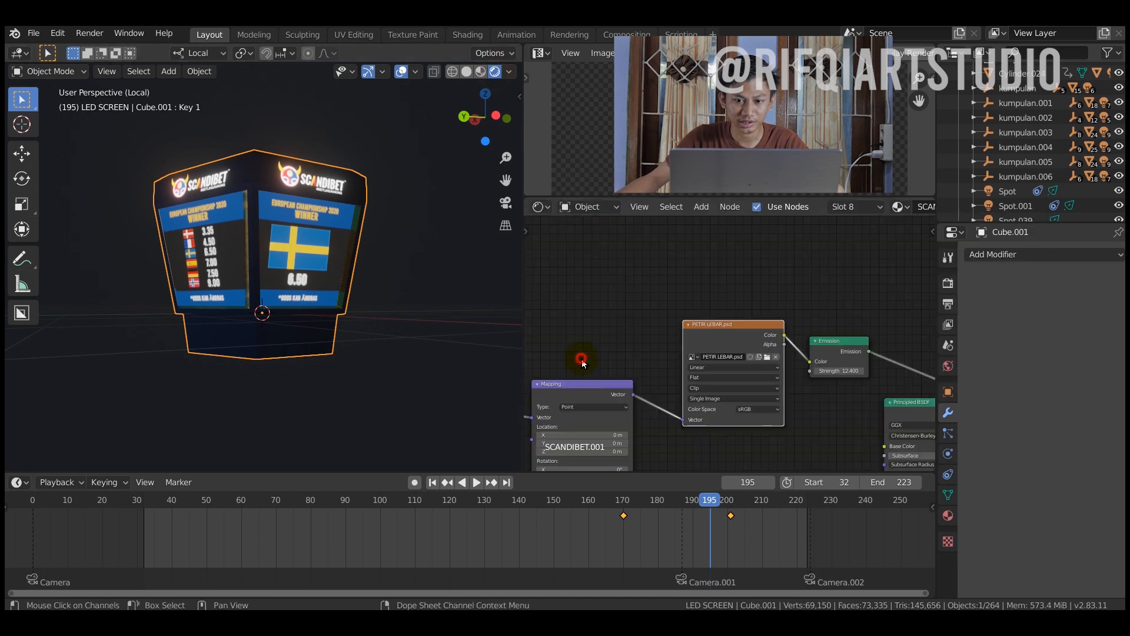
middle_click_drag(633, 336, 568, 288)
scroll(126, 203, "up", 5)
scroll(242, 194, "down", 5)
middle_click_drag(261, 196, 205, 203)
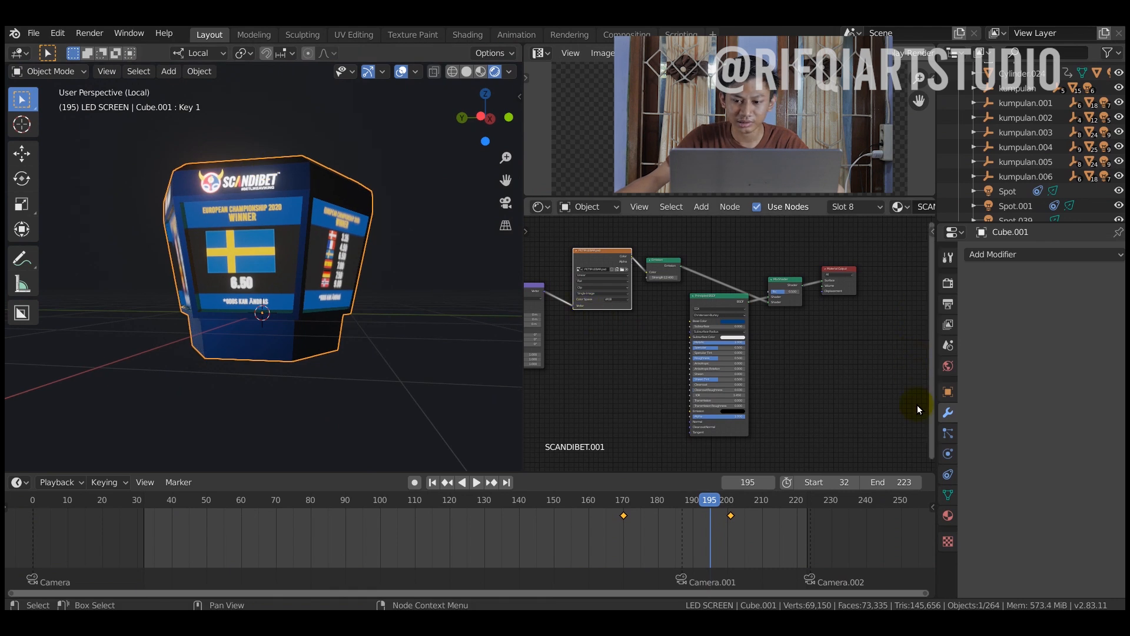
- Show the LED screen's material slots and inspect the node setups of TV 3 and Material.001
left_click(948, 515)
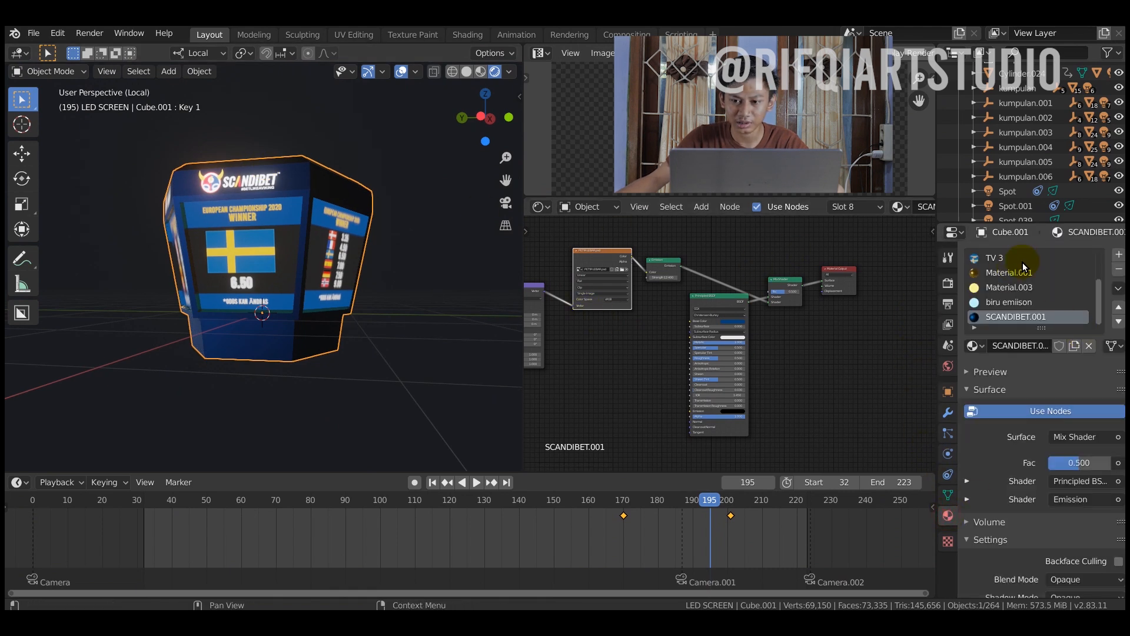
left_click(1004, 265)
key("Tab")
scroll(257, 202, "up", 4)
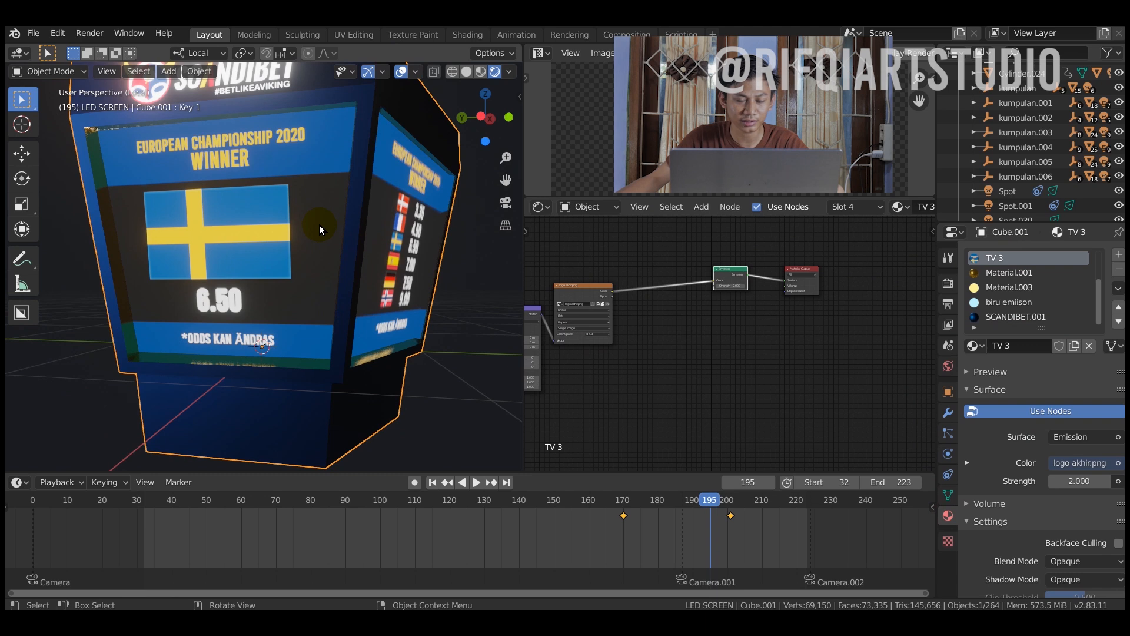
key("Tab")
scroll(716, 294, "up", 6)
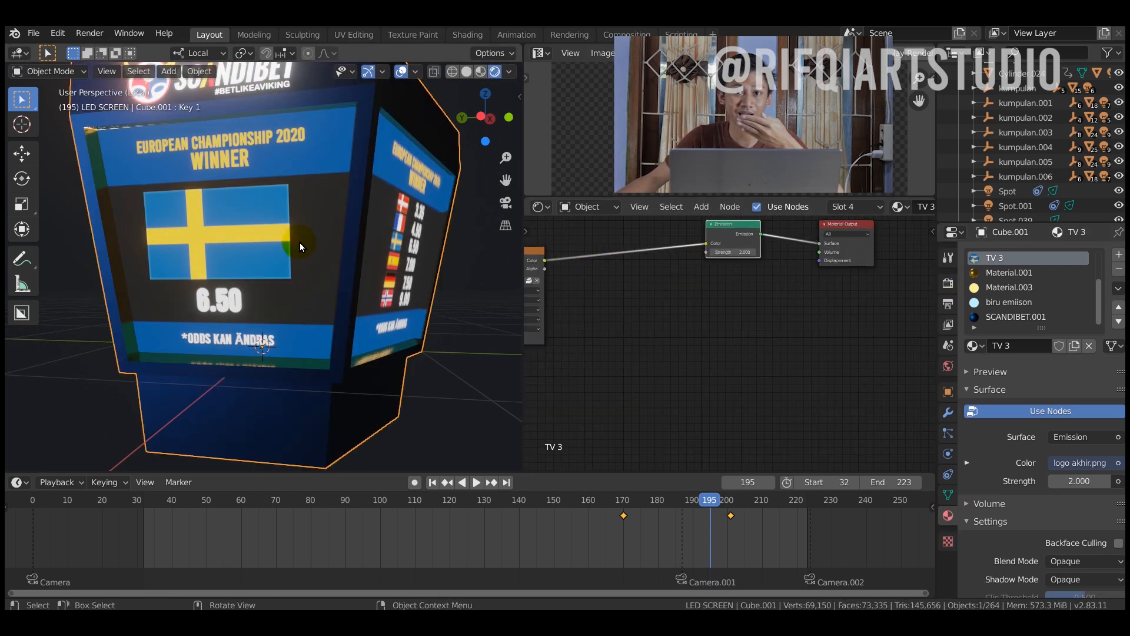
left_click_drag(735, 252, 522, 254)
middle_click_drag(266, 185, 243, 270)
left_click(1000, 273)
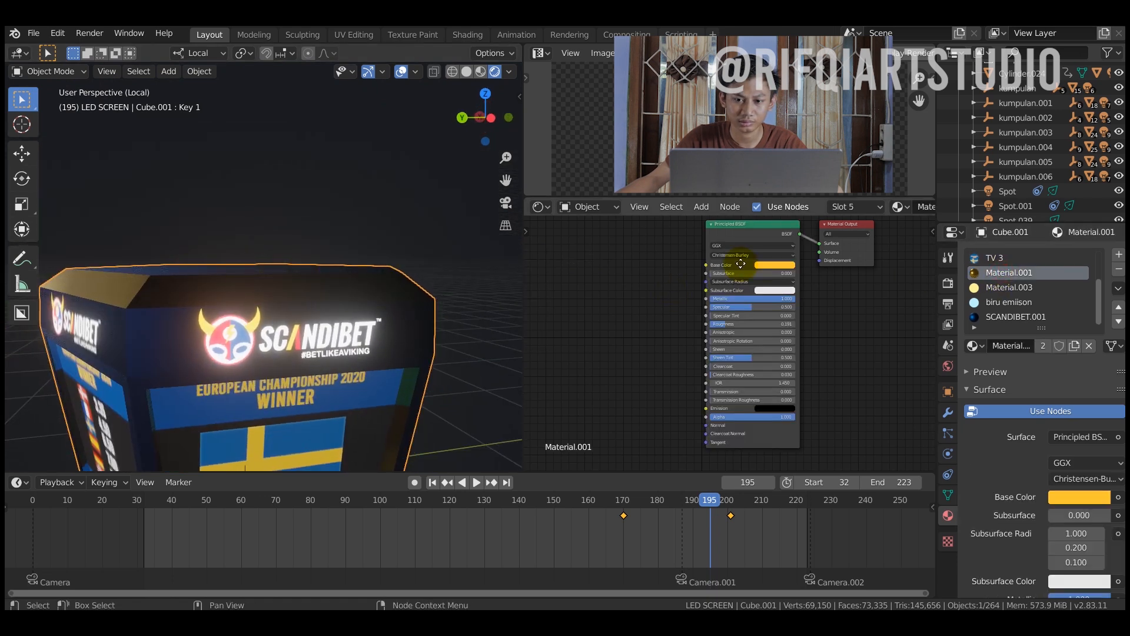
scroll(693, 295, "up", 4)
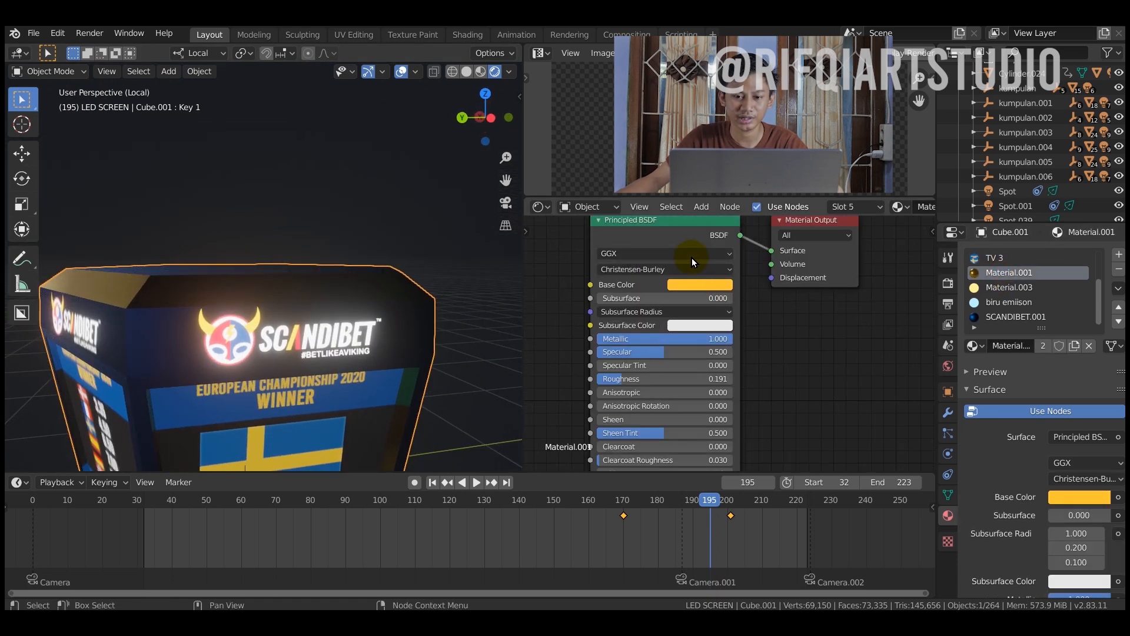
- Select the SCANDIBET.001 material and set its Emission node's strength to 5.6
left_click(1014, 318)
scroll(706, 312, "down", 3)
middle_click_drag(282, 301, 446, 288)
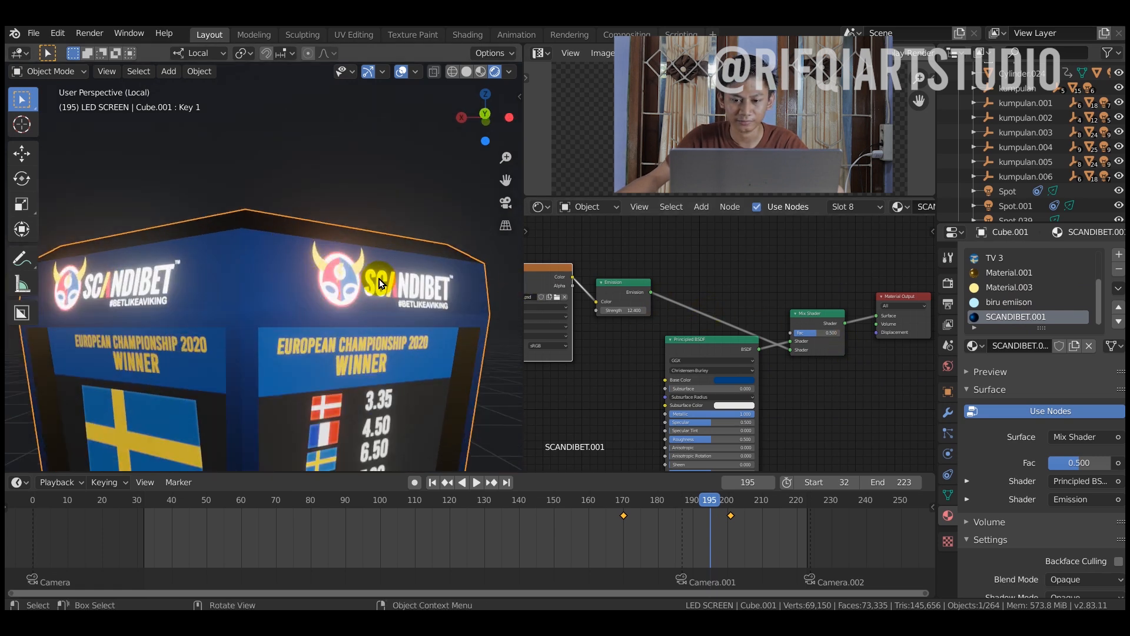
scroll(624, 330, "up", 1)
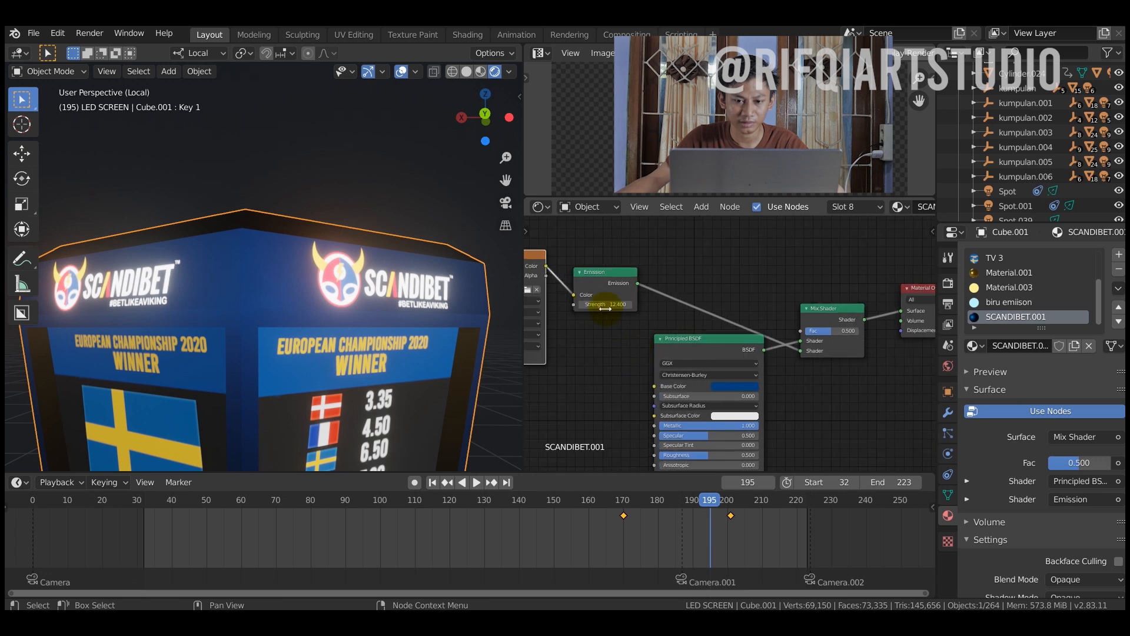
left_click_drag(607, 305, 574, 304)
- Reposition the Principled BSDF and Emission nodes, and connect the PETIR LEBAR.psd texture's Alpha to the Mix Shader's Fac
left_click_drag(725, 352, 662, 399)
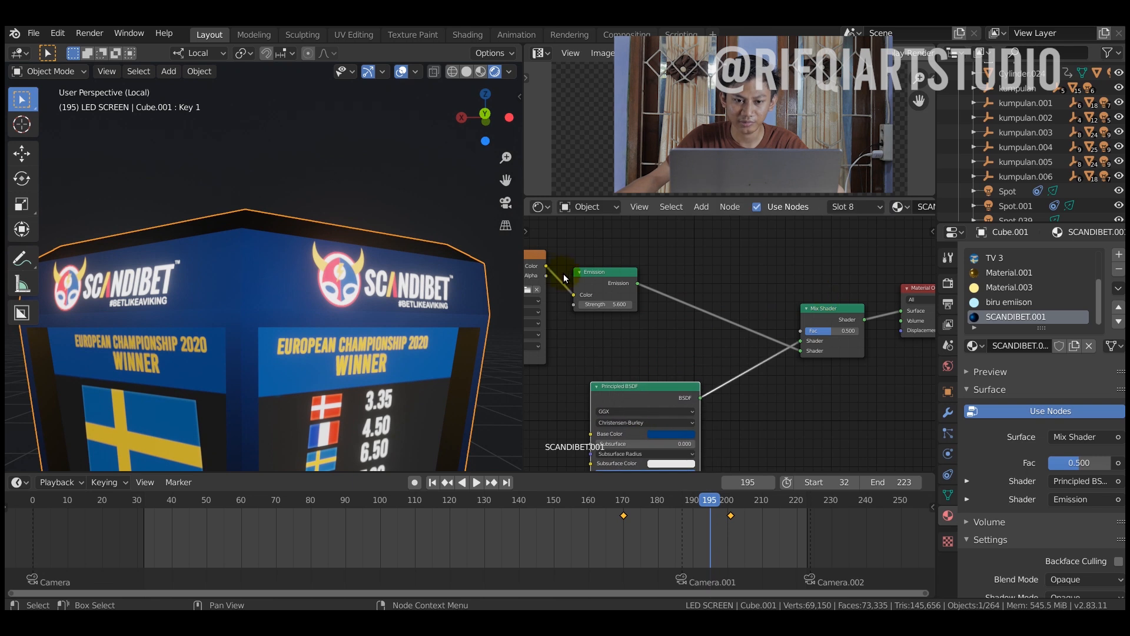
left_click_drag(620, 280, 698, 308)
middle_click_drag(337, 252, 348, 244)
scroll(734, 287, "up", 1)
middle_click_drag(673, 287, 759, 316)
scroll(601, 307, "down", 1)
left_click_drag(607, 309, 842, 357)
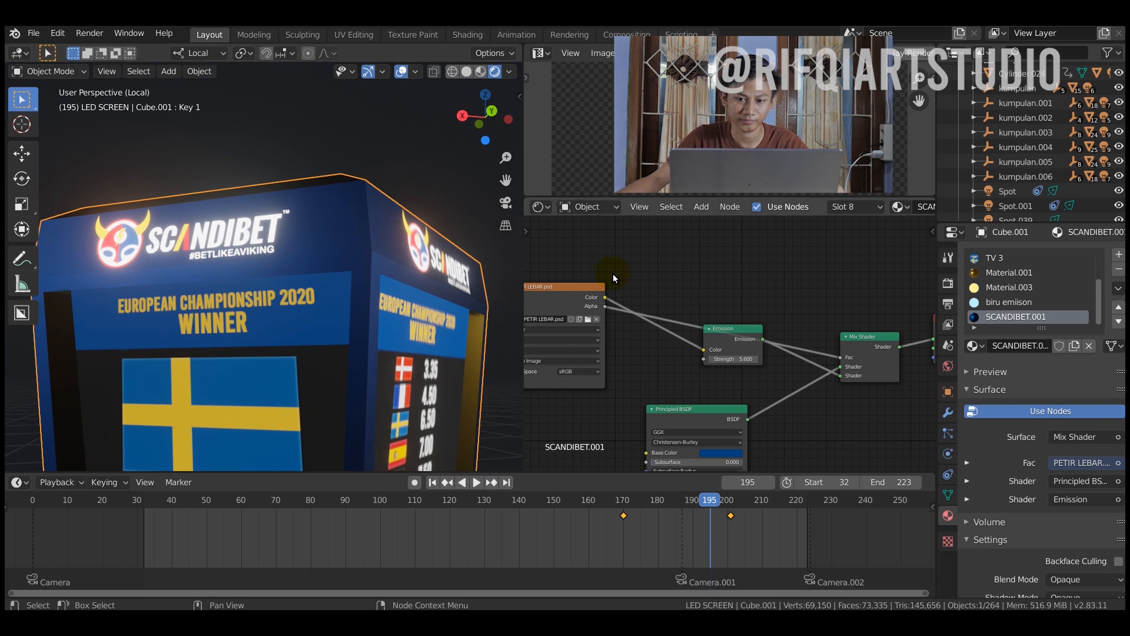
- Set the Emission strength to 13.2 and inspect the glowing logo on the LED screen
middle_click_drag(355, 210, 278, 197)
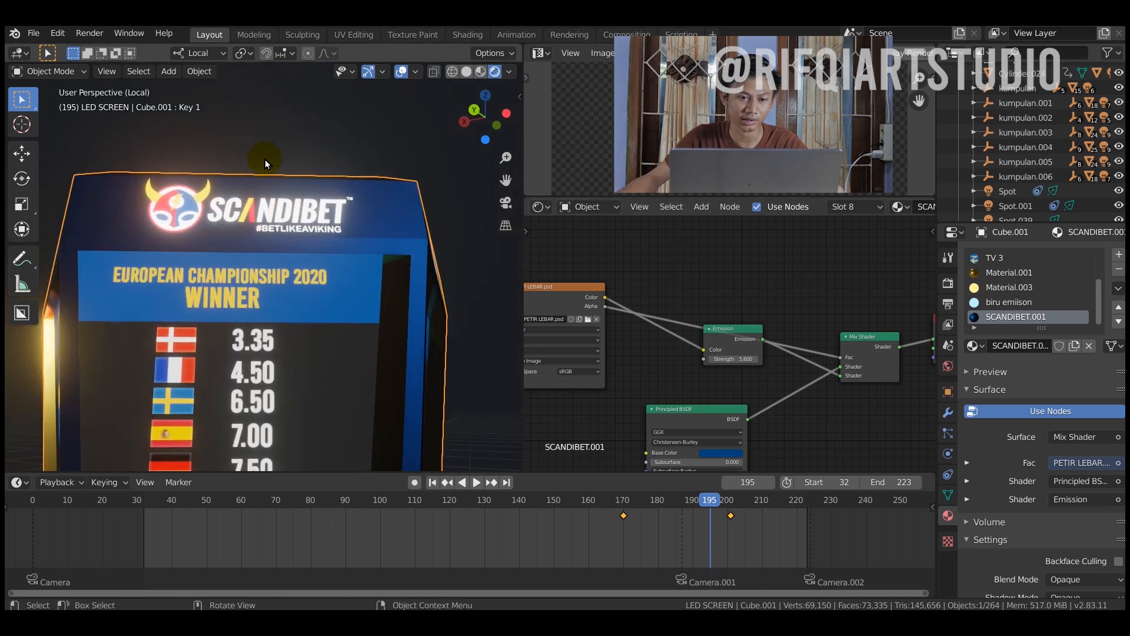
left_click_drag(733, 359, 751, 359)
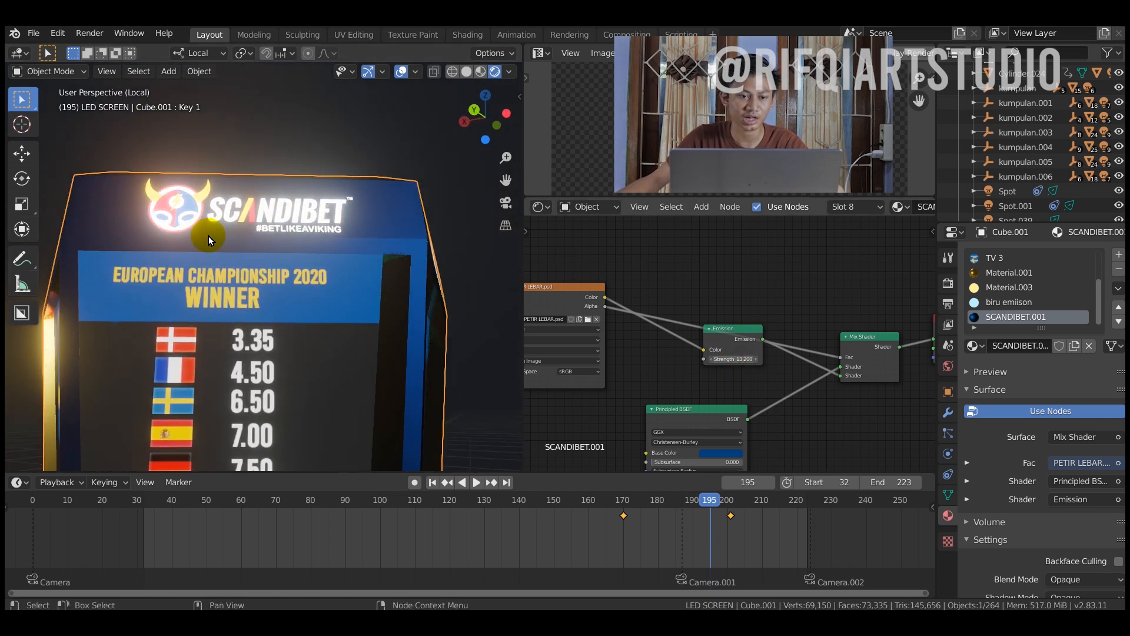
middle_click_drag(216, 190, 224, 194)
middle_click_drag(253, 267, 232, 218, "shift")
scroll(264, 278, "up", 2)
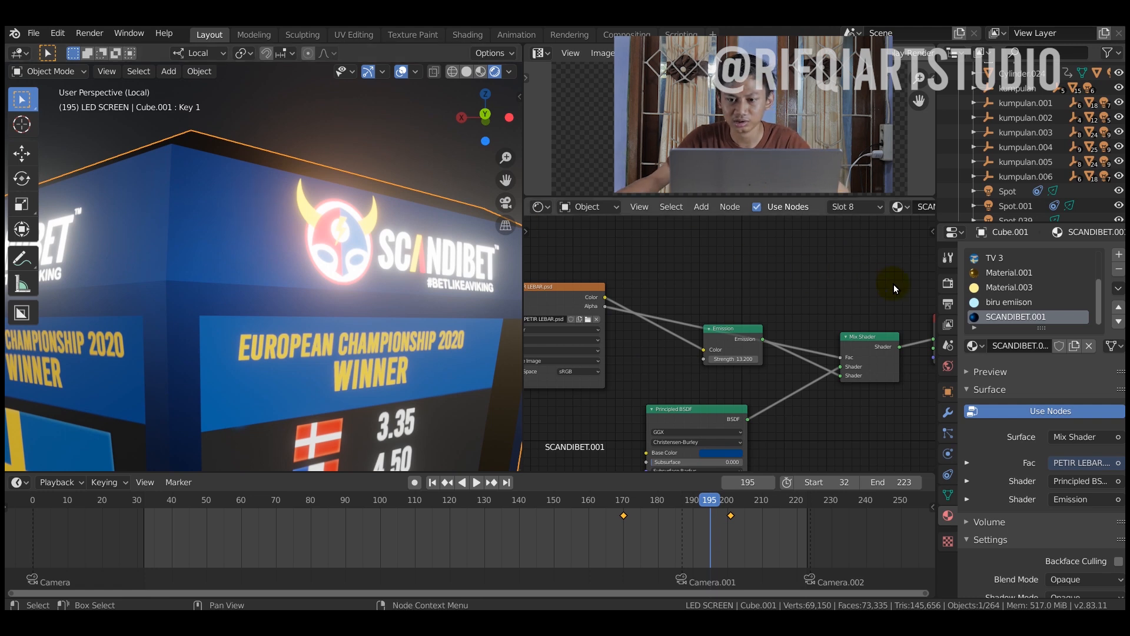
- Show the scene's Eevee render settings with the Bloom options
left_click(947, 282)
scroll(1009, 281, "up", 10)
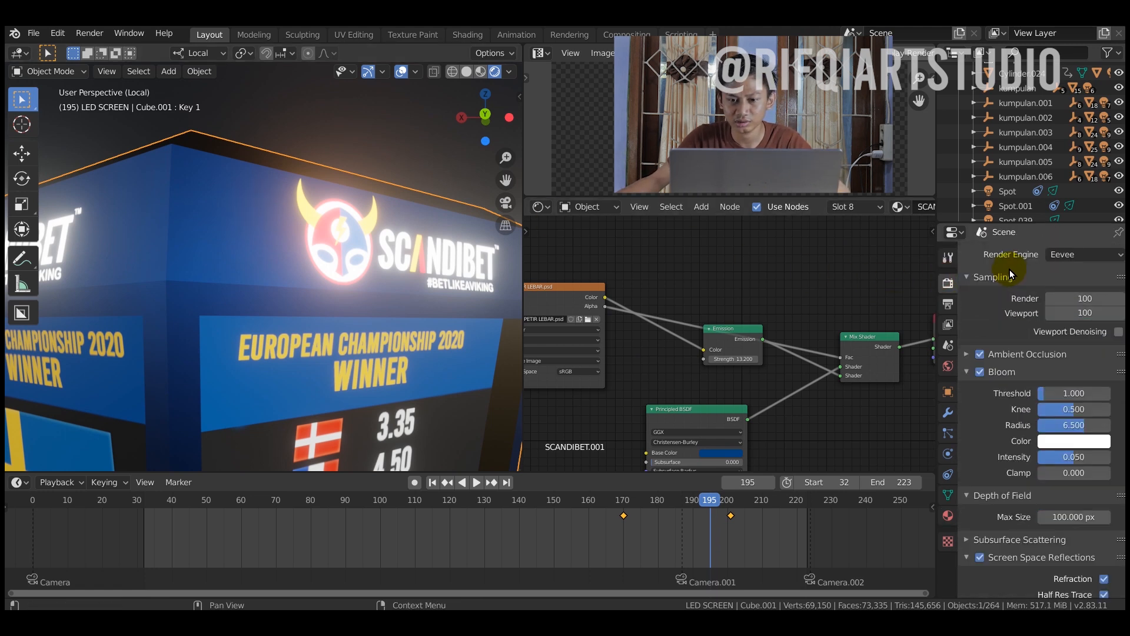
- Set the world's Volume to None and switch the render engine to Cycles with GPU Compute as the device
left_click(948, 366)
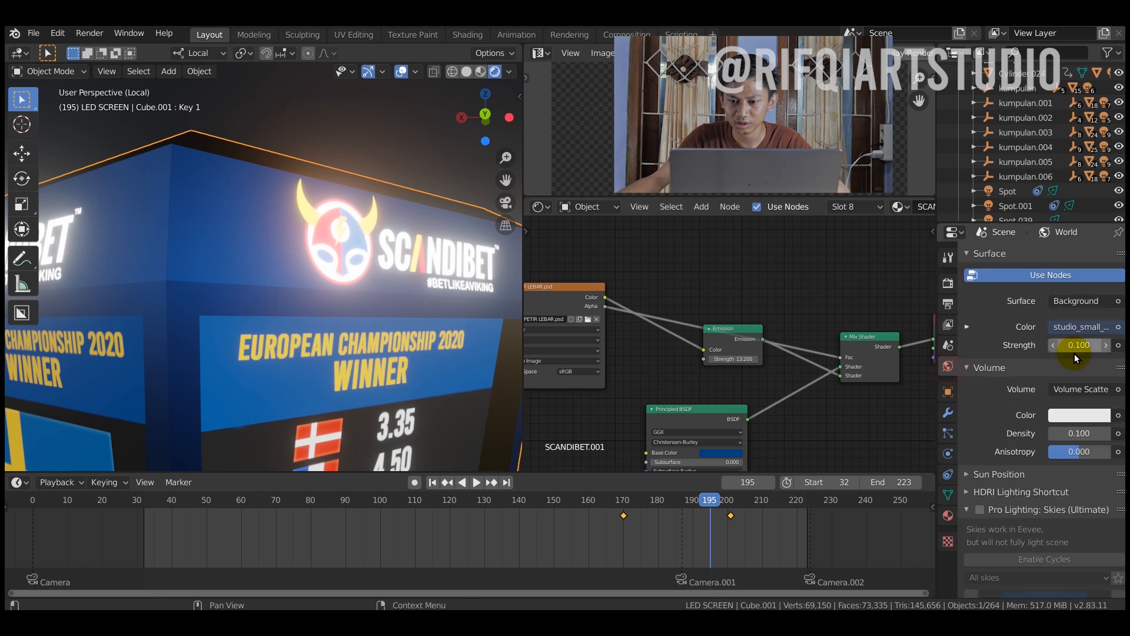
left_click(1094, 389)
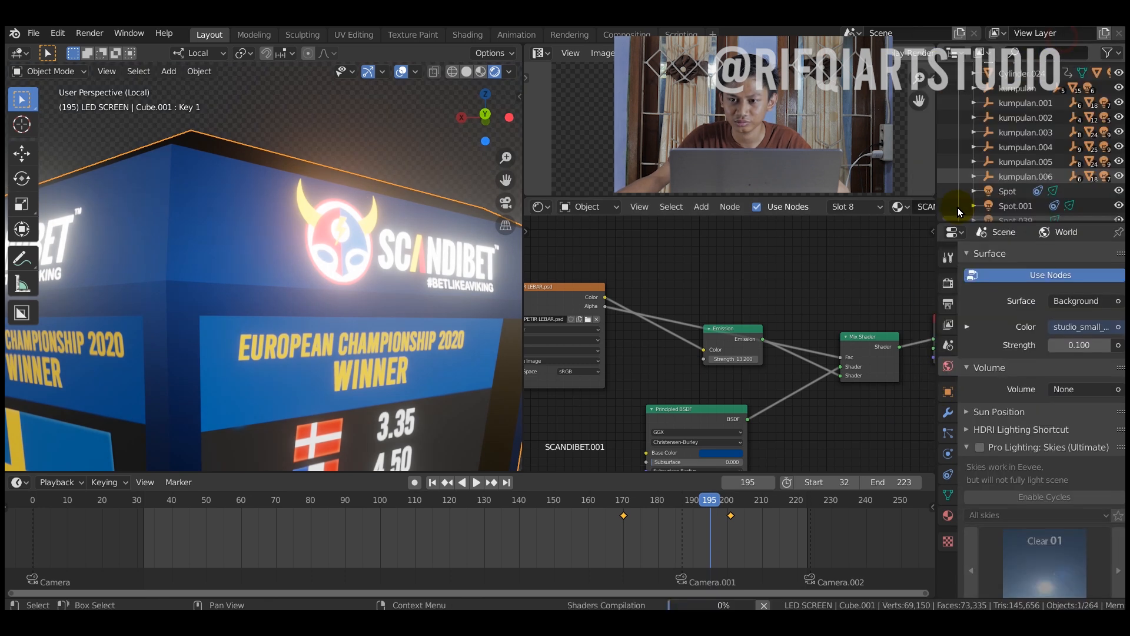
left_click(947, 282)
left_click(1092, 255)
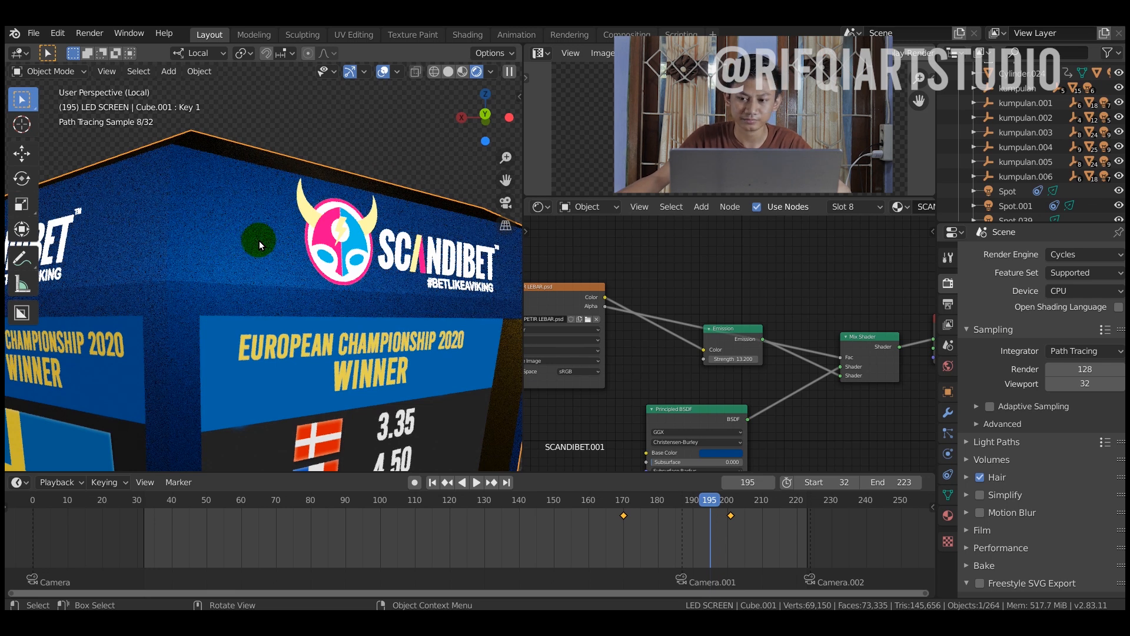
left_click(1072, 291)
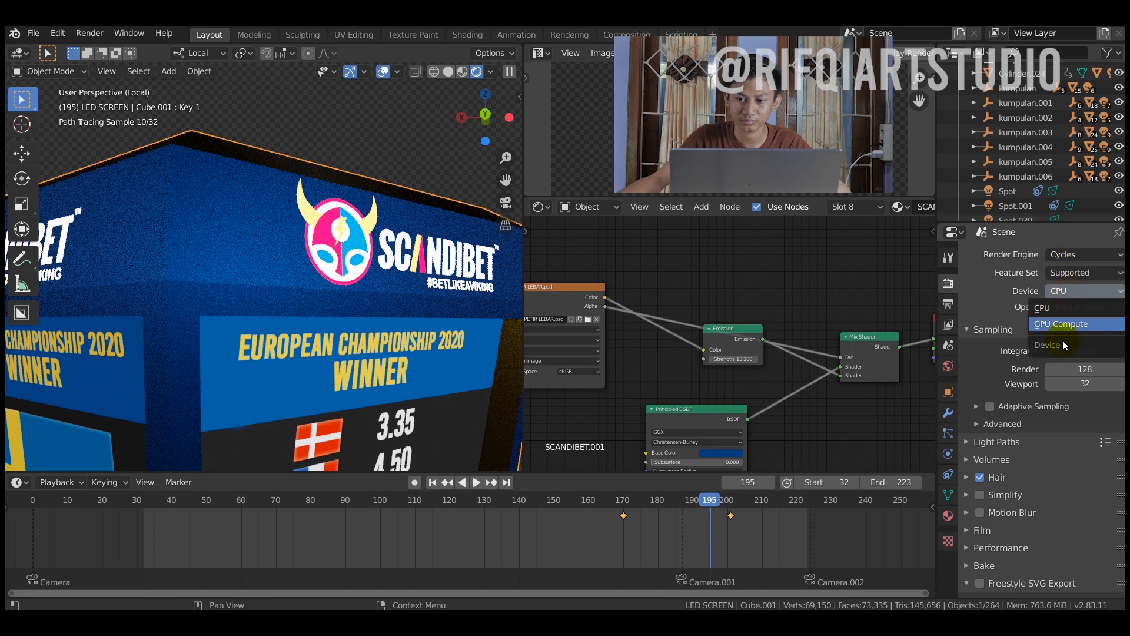
left_click(1059, 325)
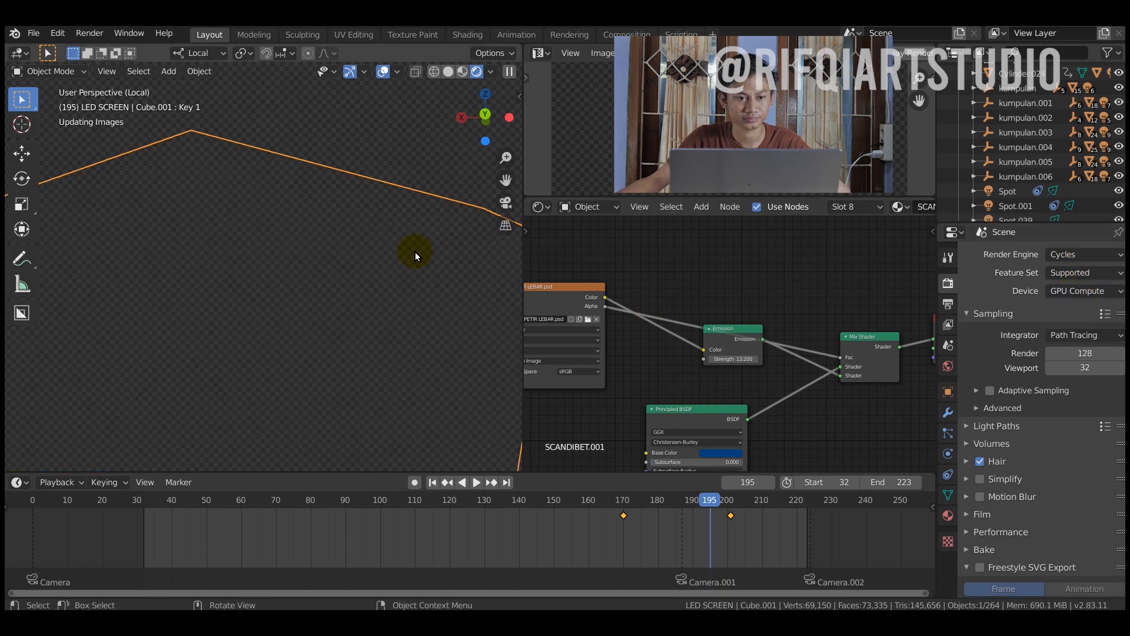
- Limit the viewport render to a region around the SCANDIBET logo and set the Emission node's strength to 100
key("ctrl+b")
left_click_drag(123, 109, 462, 361)
scroll(462, 361, "up", 3)
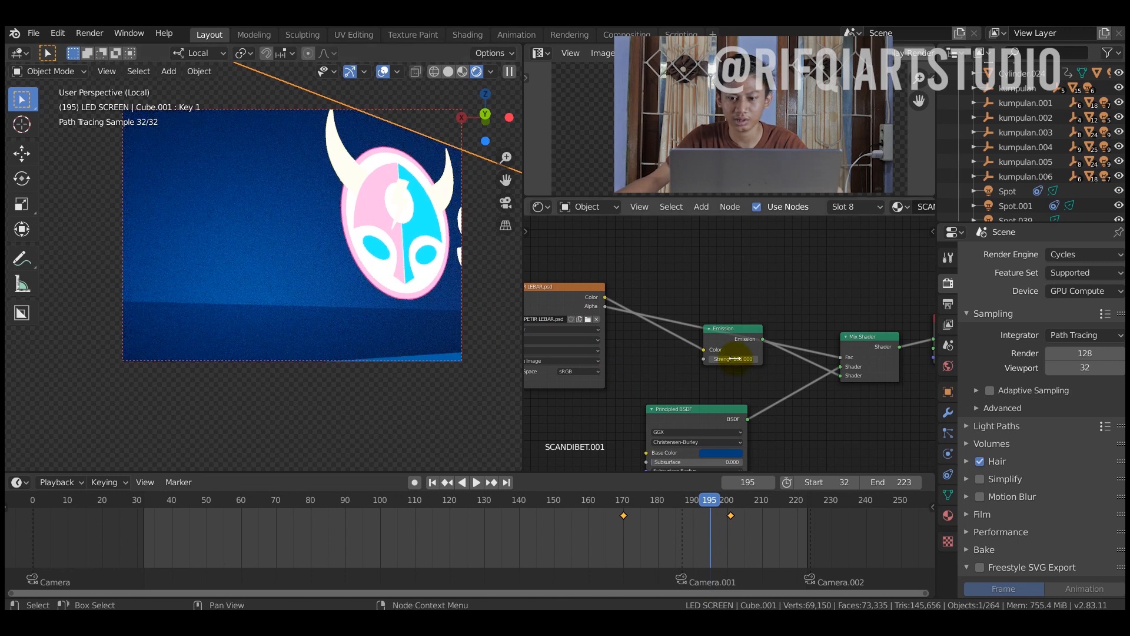
- Switch the render engine back to Eevee and inspect the logo glow across the LED screen
left_click(1085, 293)
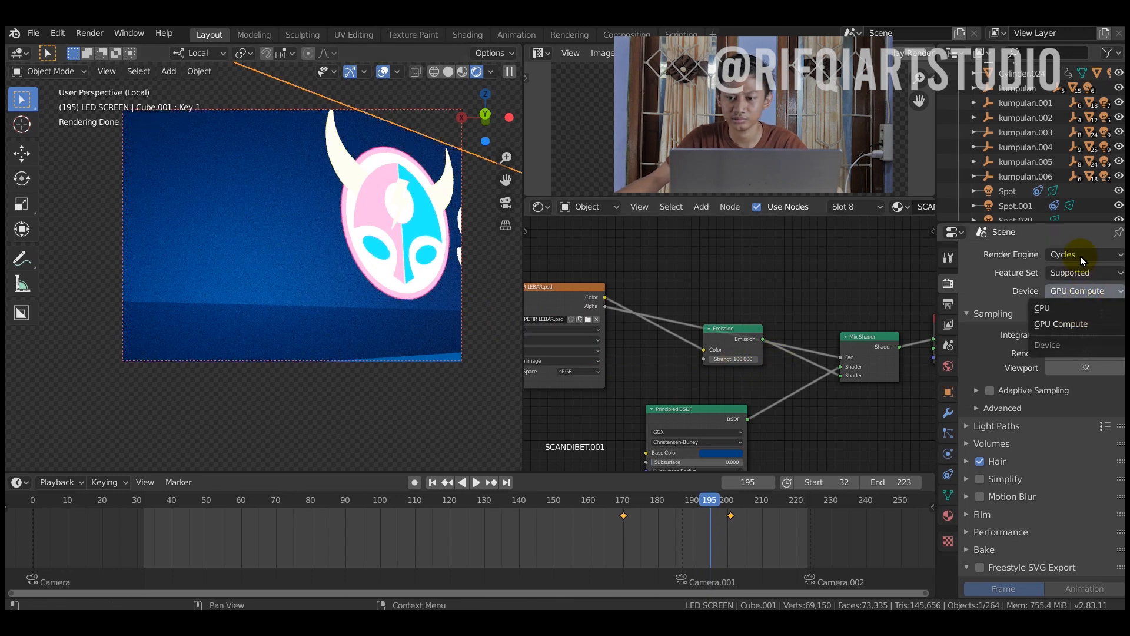
left_click(1083, 256)
left_click(1076, 269)
scroll(289, 236, "down", 9)
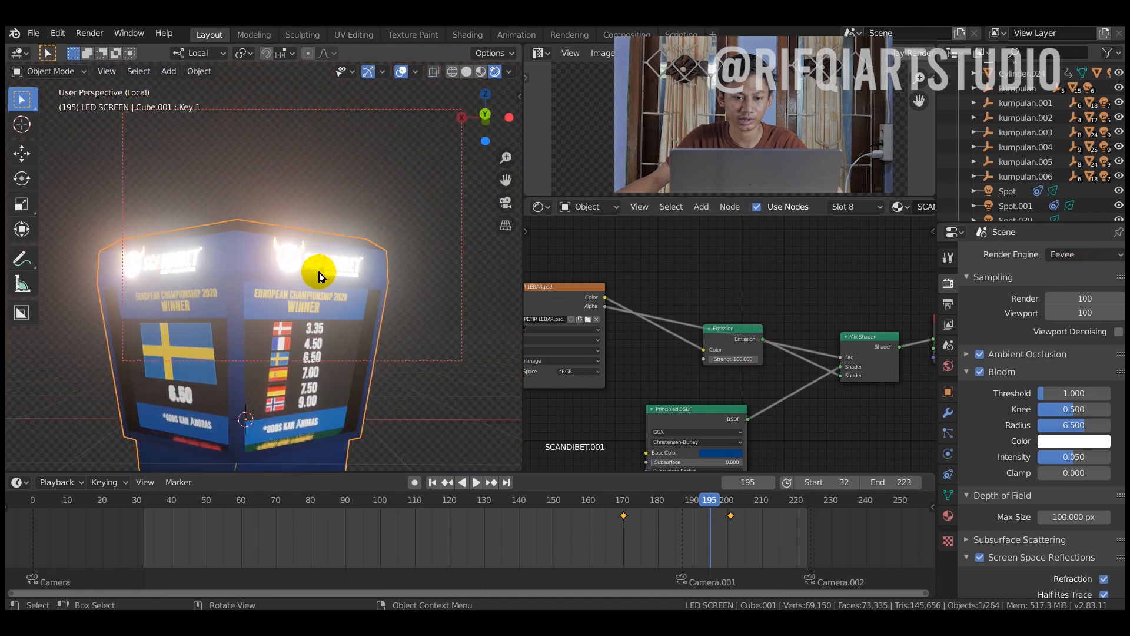
scroll(325, 261, "up", 8)
scroll(327, 256, "down", 3)
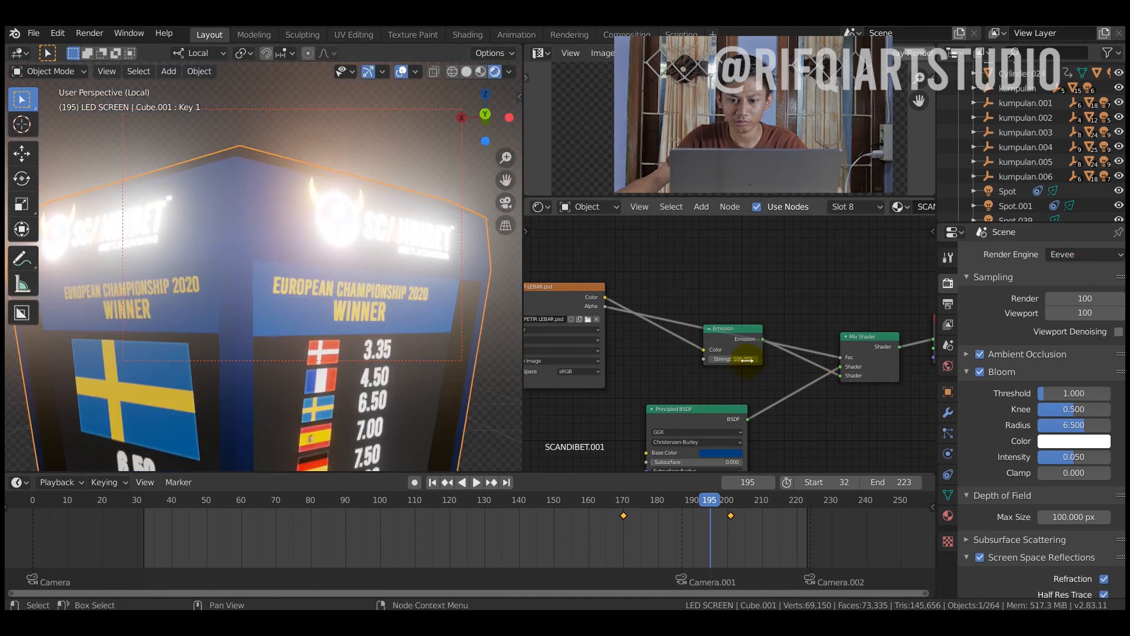
- Set the Emission strength to 1 and toggle Bloom off and on to compare the logo
key("Return")
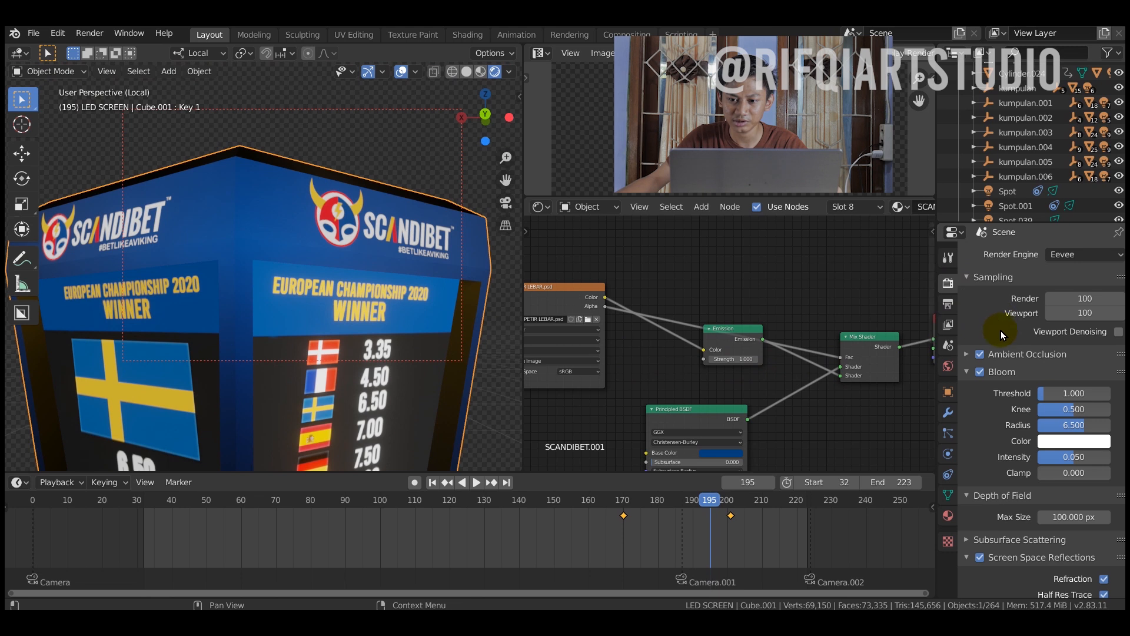
left_click(977, 370)
left_click(977, 371)
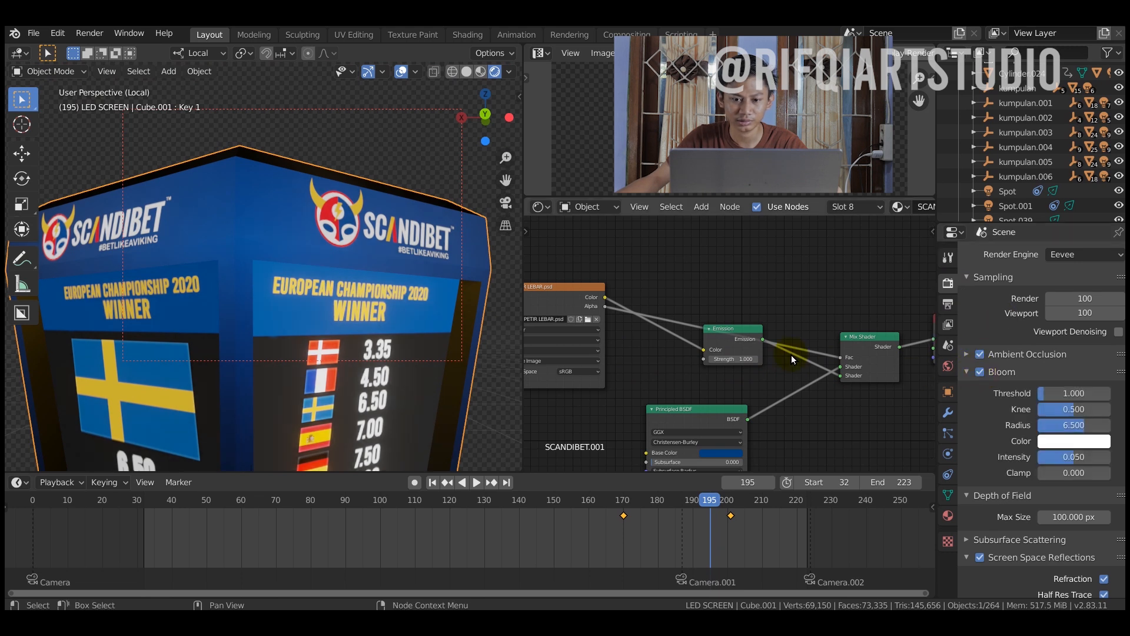
- Set the Emission strength to 12.3 and compare the logo with Bloom off and on, keeping it enabled
left_click_drag(734, 357, 760, 356)
left_click(981, 372)
left_click(980, 372)
scroll(1039, 424, "down", 6)
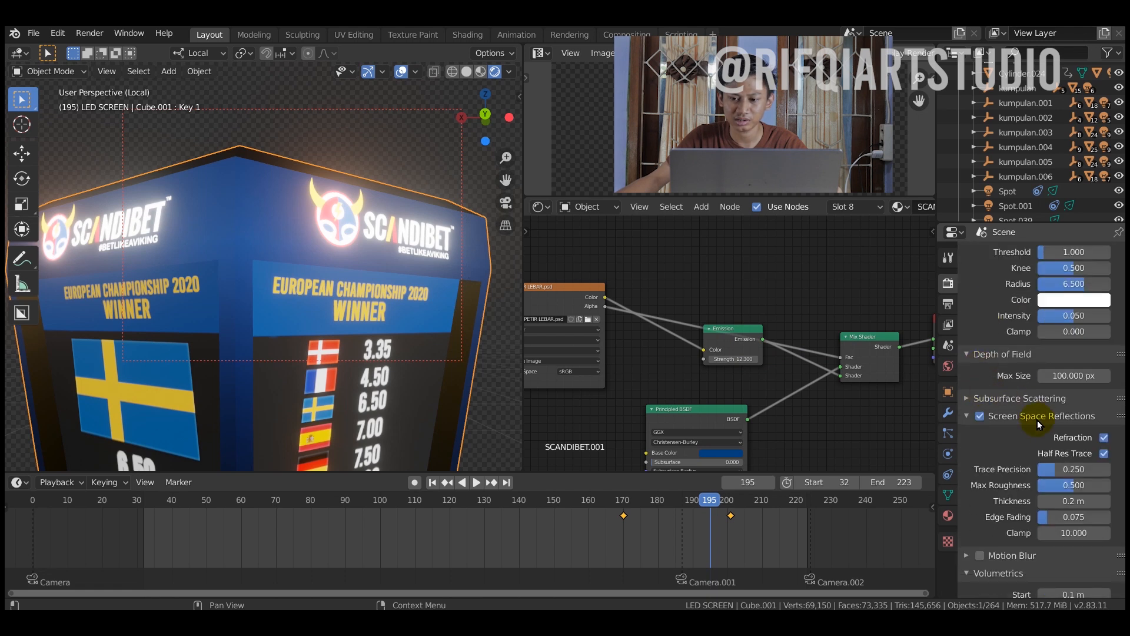
- Show the LED screen mesh's shape keys and UV Maps list in its object data properties
middle_click_drag(390, 302, 295, 261)
scroll(355, 265, "down", 5)
scroll(253, 261, "up", 6)
key("Tab")
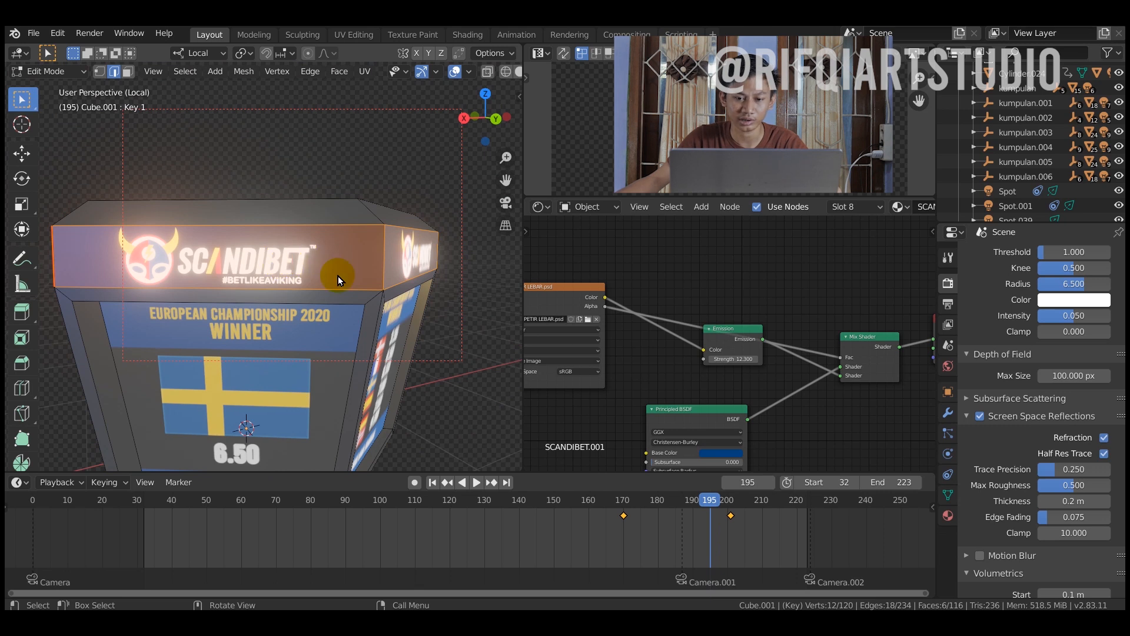
key("Tab")
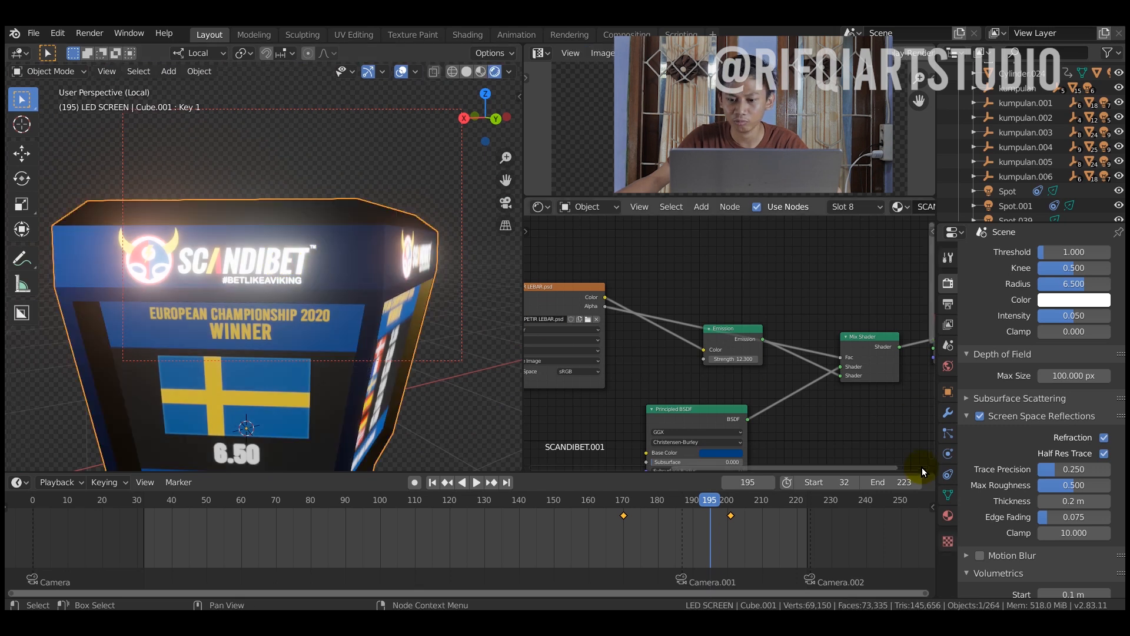
left_click(946, 493)
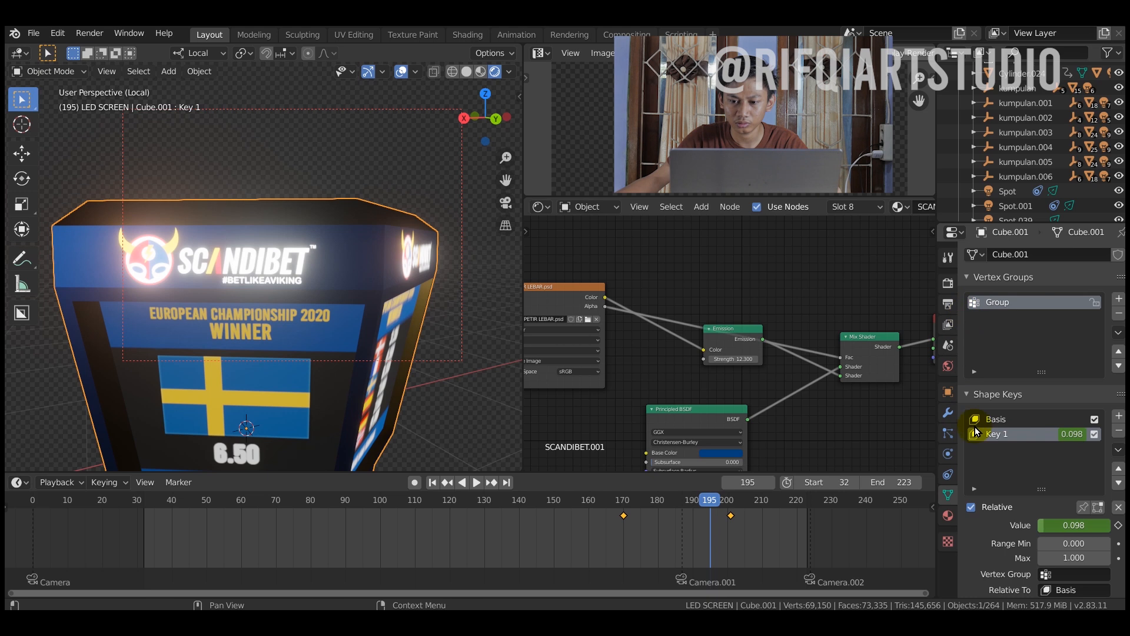
scroll(976, 431, "down", 7)
middle_click_drag(285, 277, 289, 291)
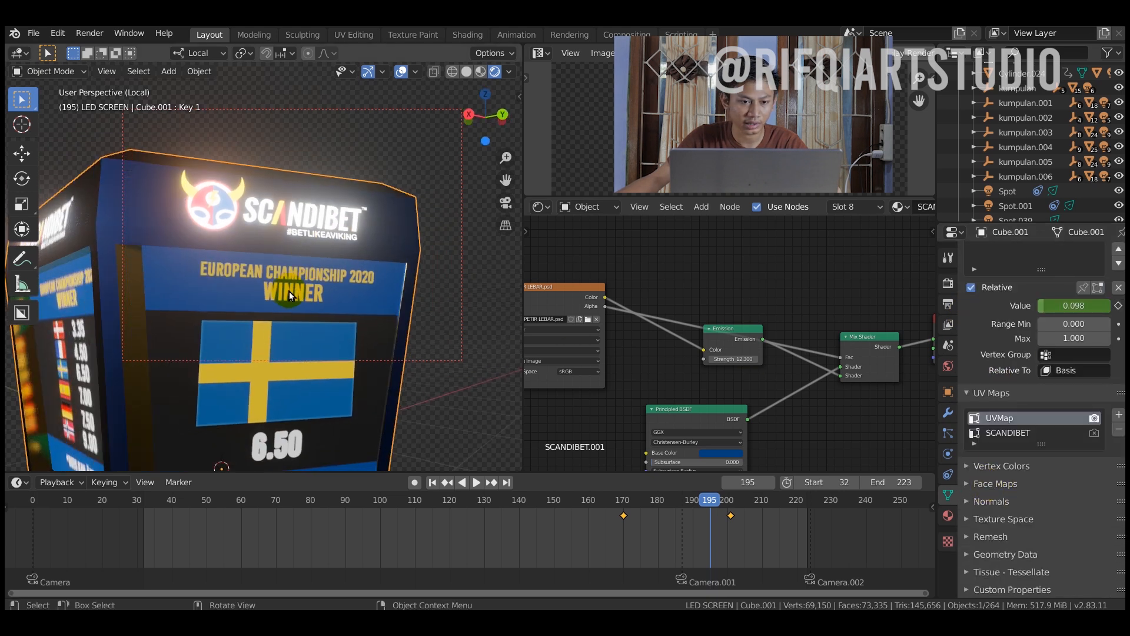
- In Edit Mode, select individual panel faces of the LED screen, ending with the upper logo face above the Swedish flag
key("Tab")
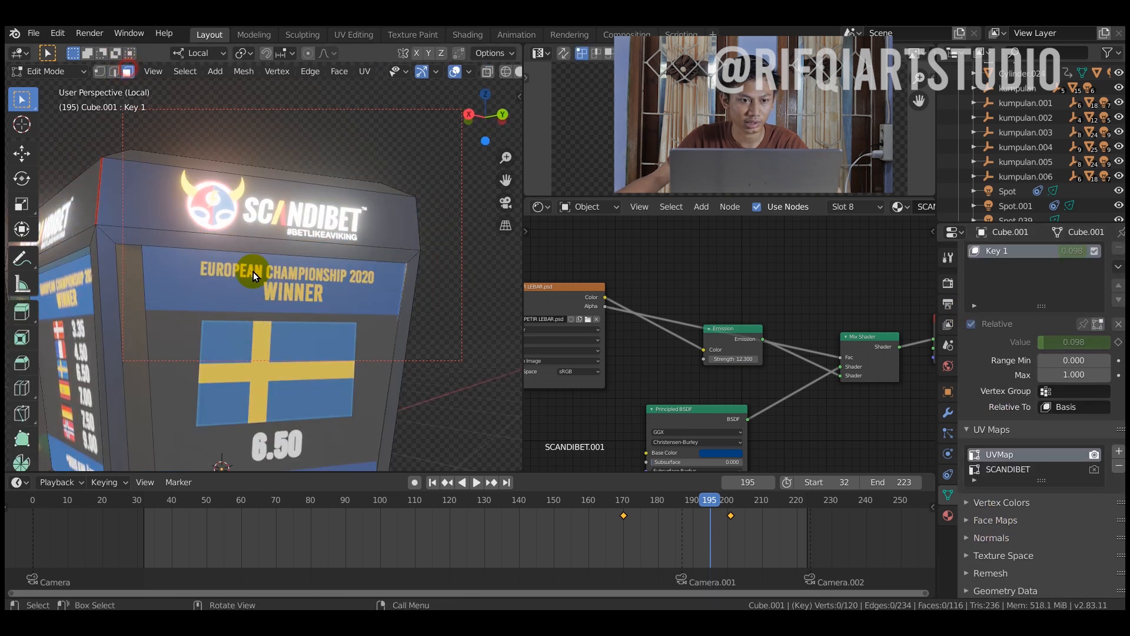
left_click(283, 331)
middle_click_drag(325, 311, 218, 306)
left_click(336, 325)
middle_click_drag(423, 293, 222, 290)
scroll(246, 281, "down", 5)
middle_click_drag(332, 265, 266, 258)
left_click(268, 259)
middle_click_drag(206, 270, 262, 260)
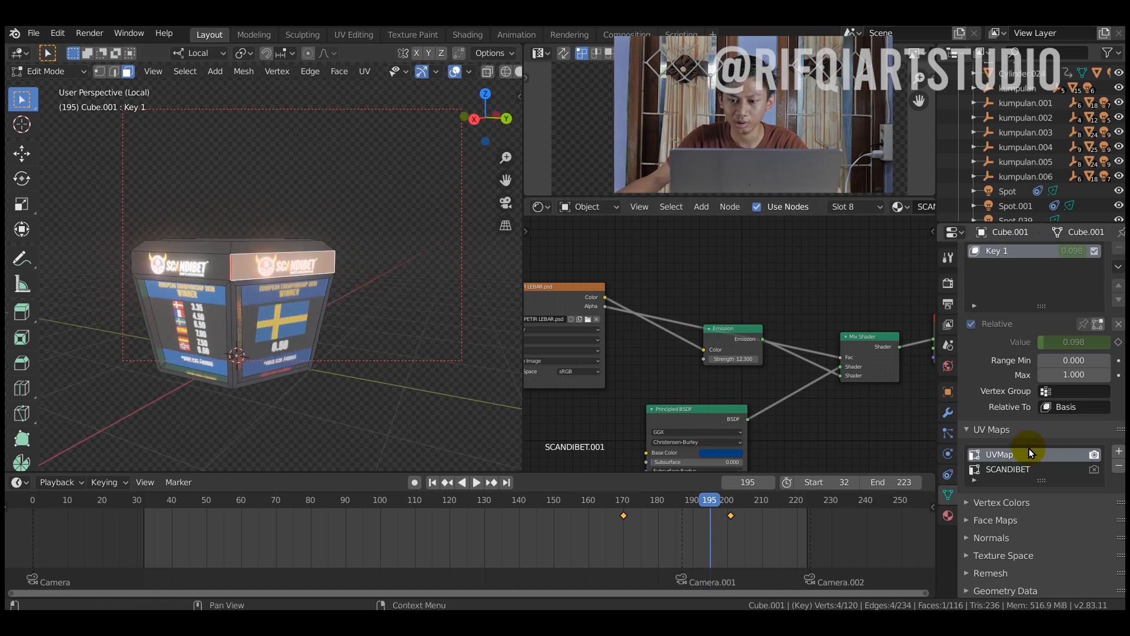
- Make the SCANDIBET UV map active and try moving the selected face's UVs over the logo image
left_click(1012, 472)
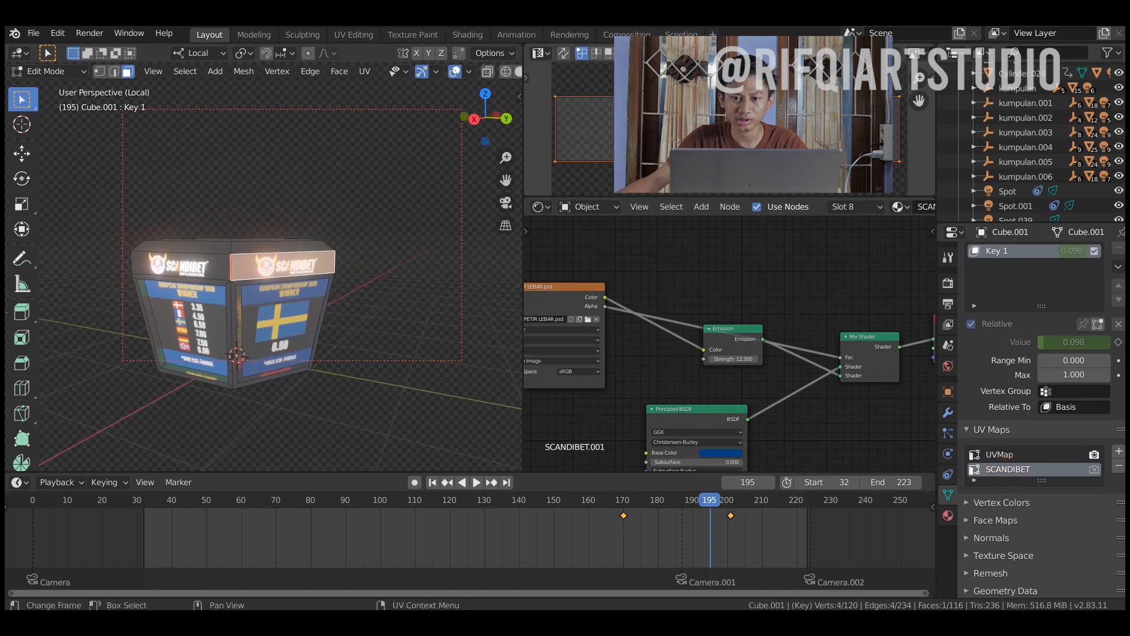
scroll(286, 271, "up", 2)
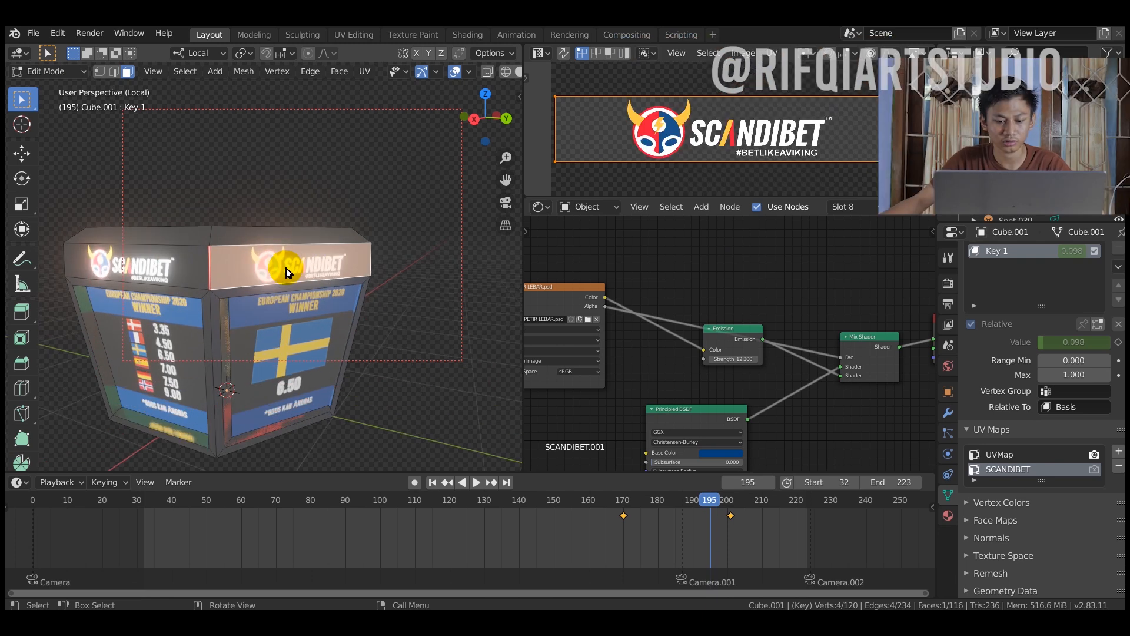
key("u")
left_click(253, 124)
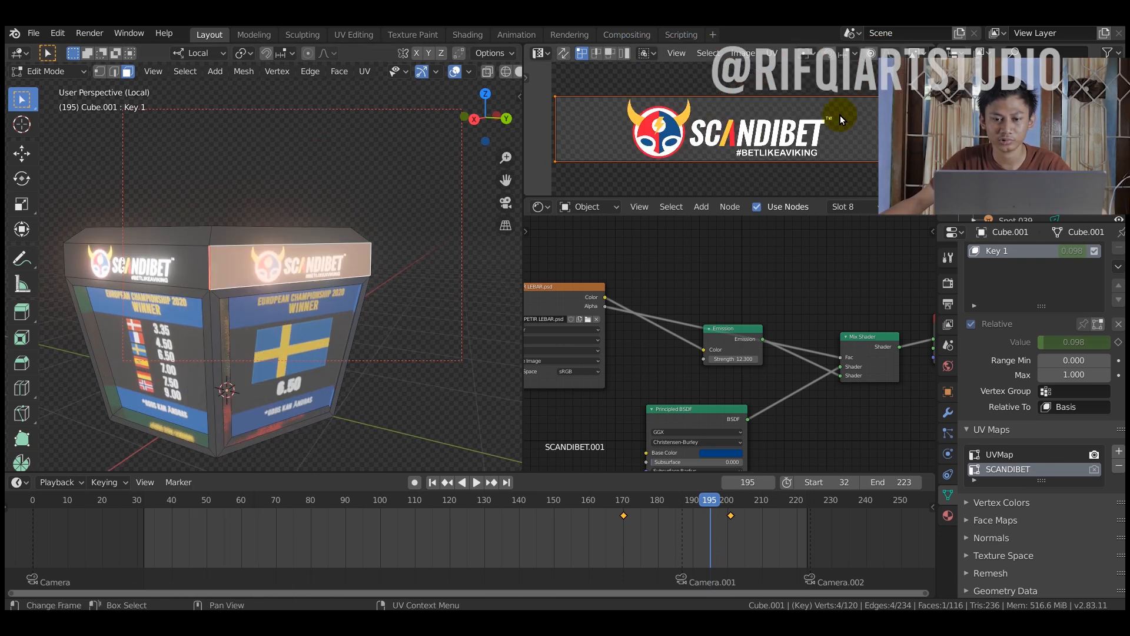
key("g")
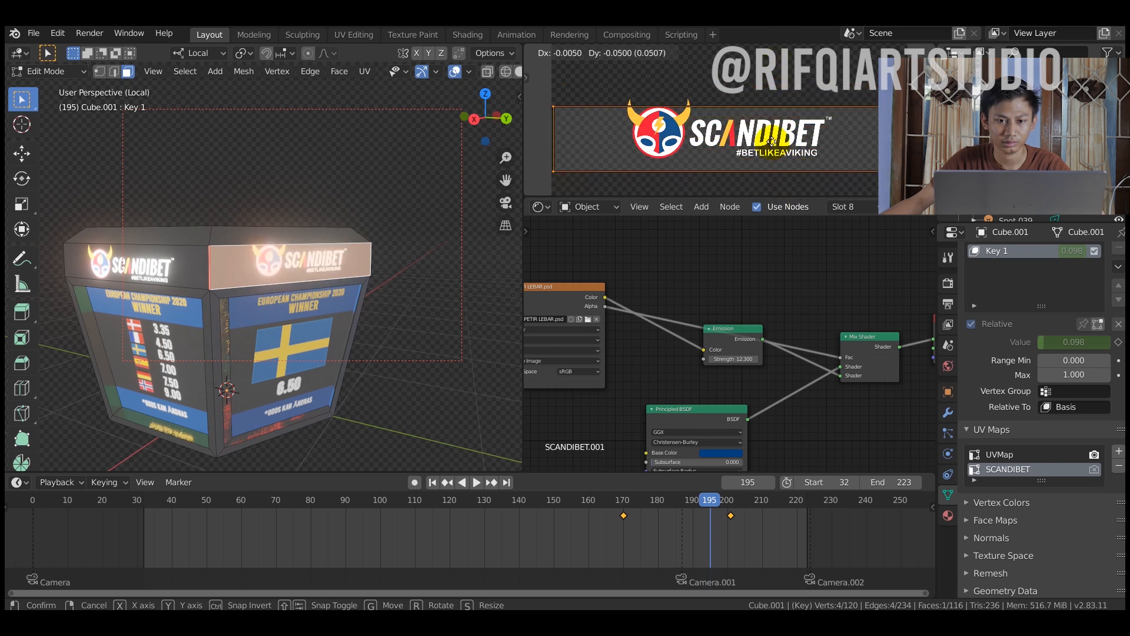
left_click(774, 141)
- Set the PETIR LEBAR.psd texture's extension to Repeat and try shifting the face's UVs upward over the logo
middle_click_drag(641, 284, 753, 261)
scroll(653, 307, "up", 5)
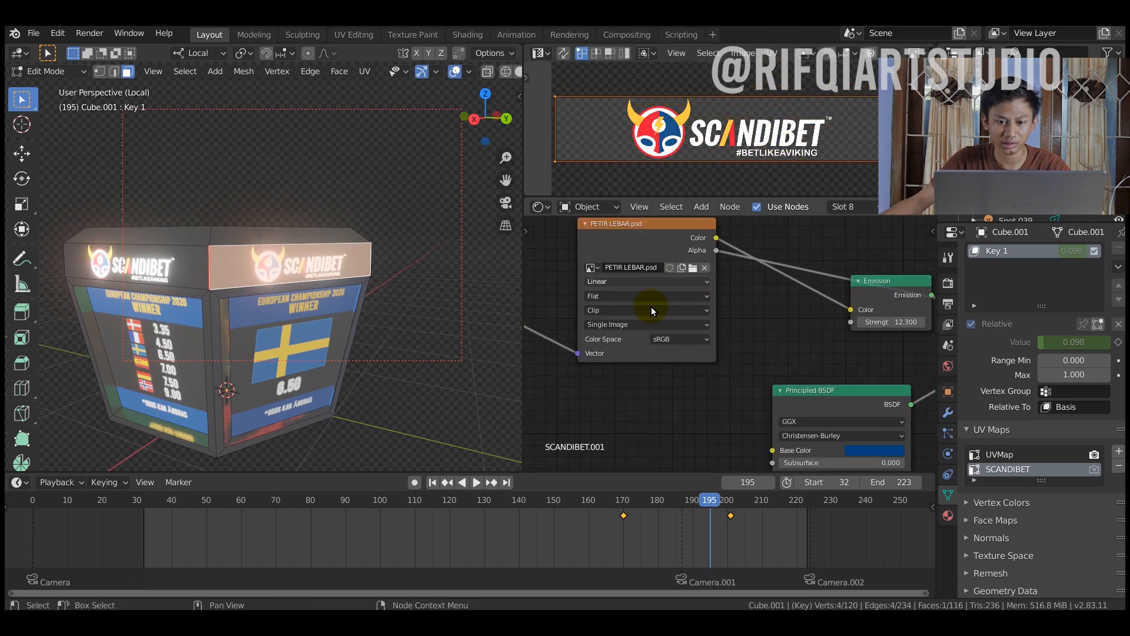
left_click(619, 311)
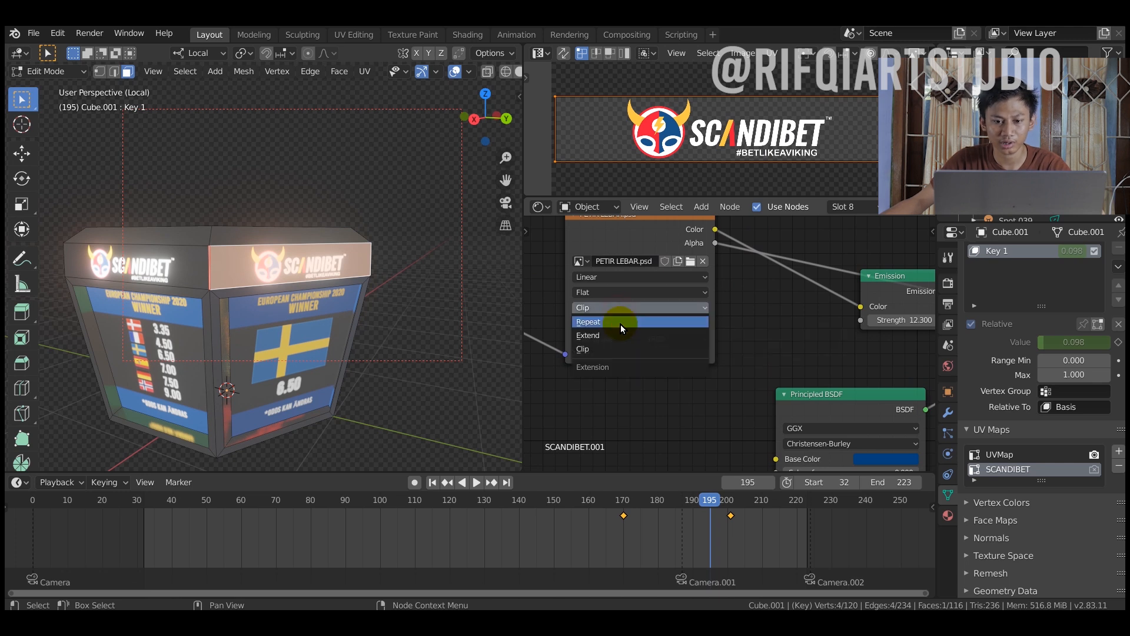
left_click(620, 324)
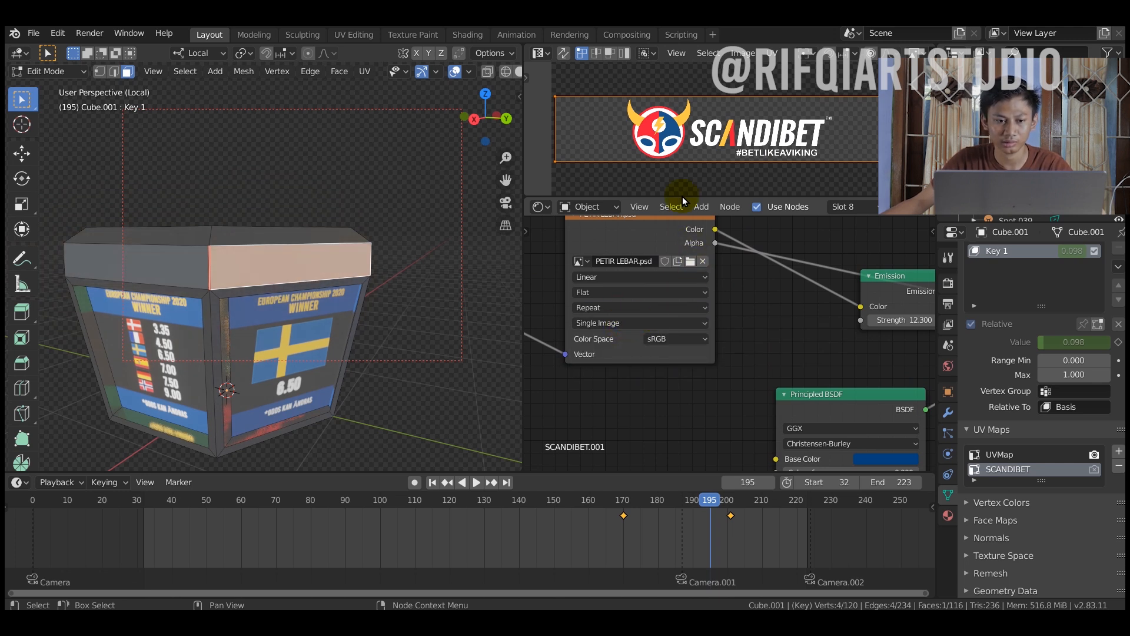
scroll(757, 179, "down", 5)
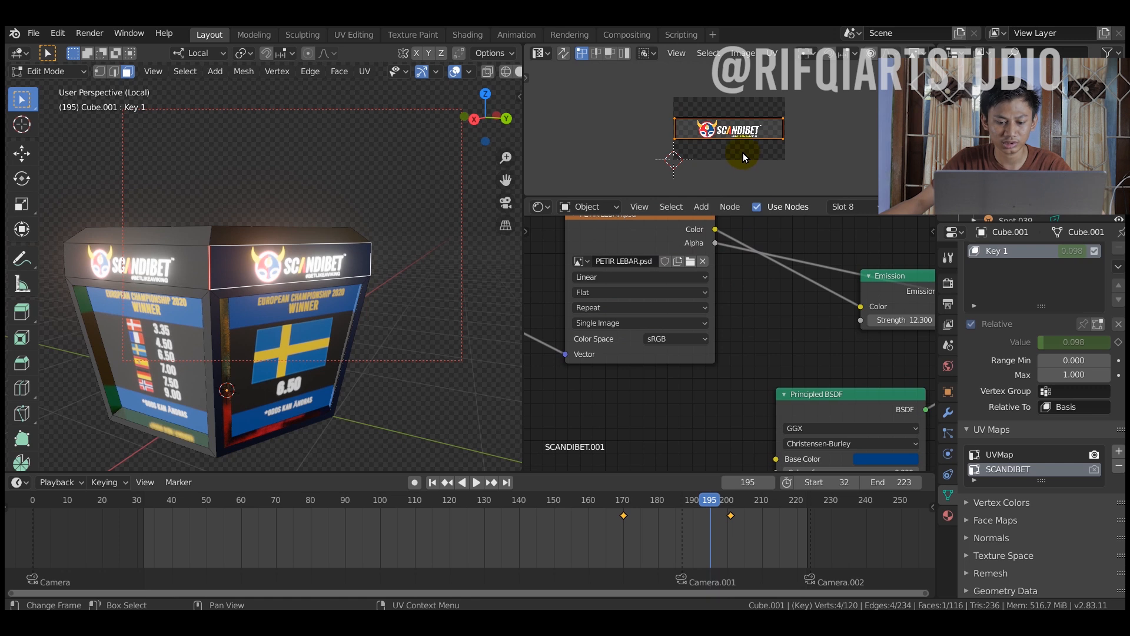
key("g")
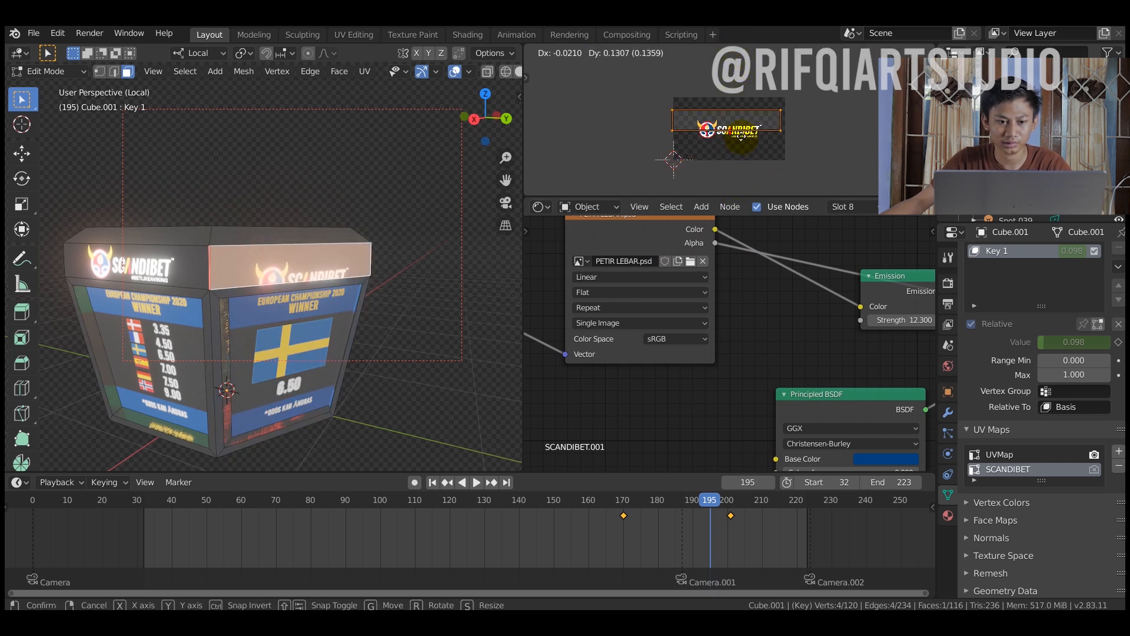
left_click(655, 258)
- Set the PETIR LEBAR.psd texture's extension to Clip and move the face's UVs up beyond the logo image
left_click(619, 296)
left_click(595, 307)
left_click(595, 349)
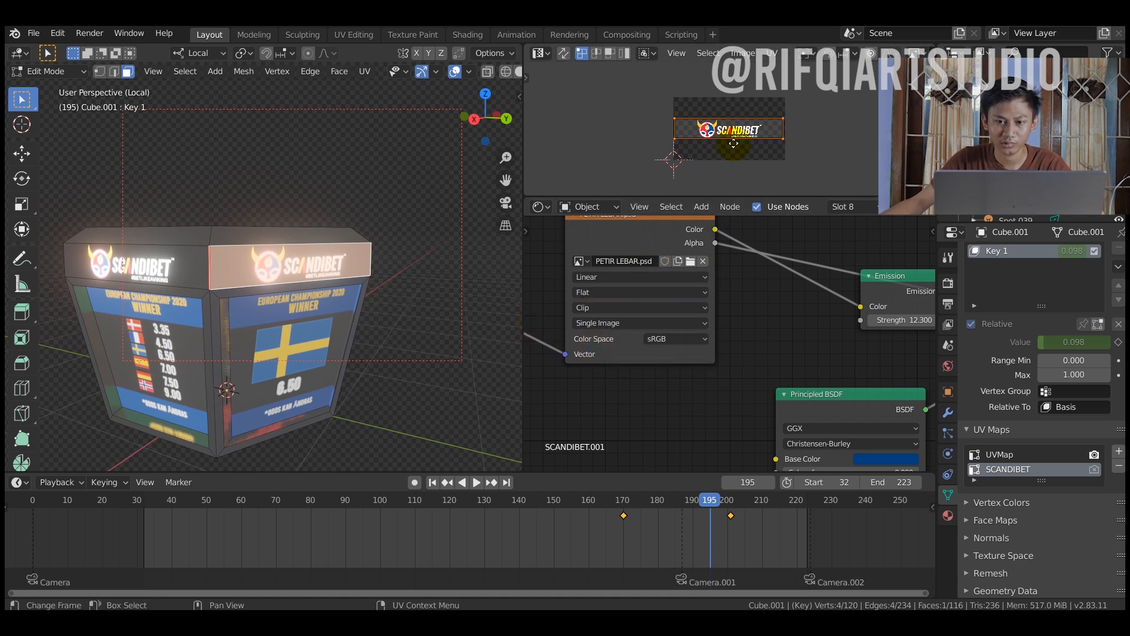
key("g")
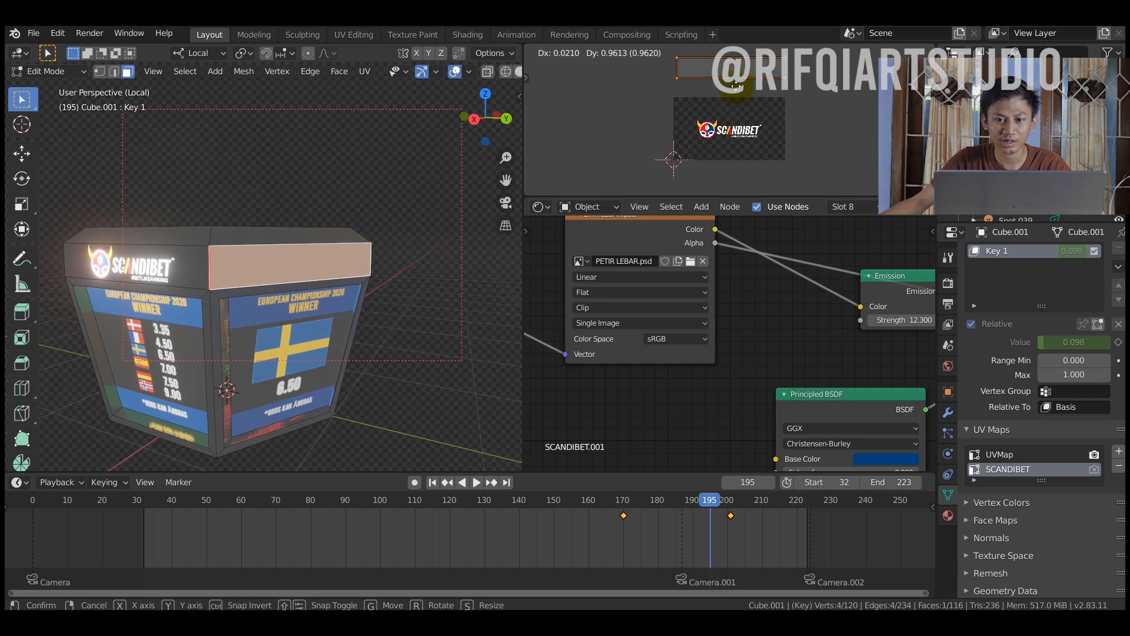